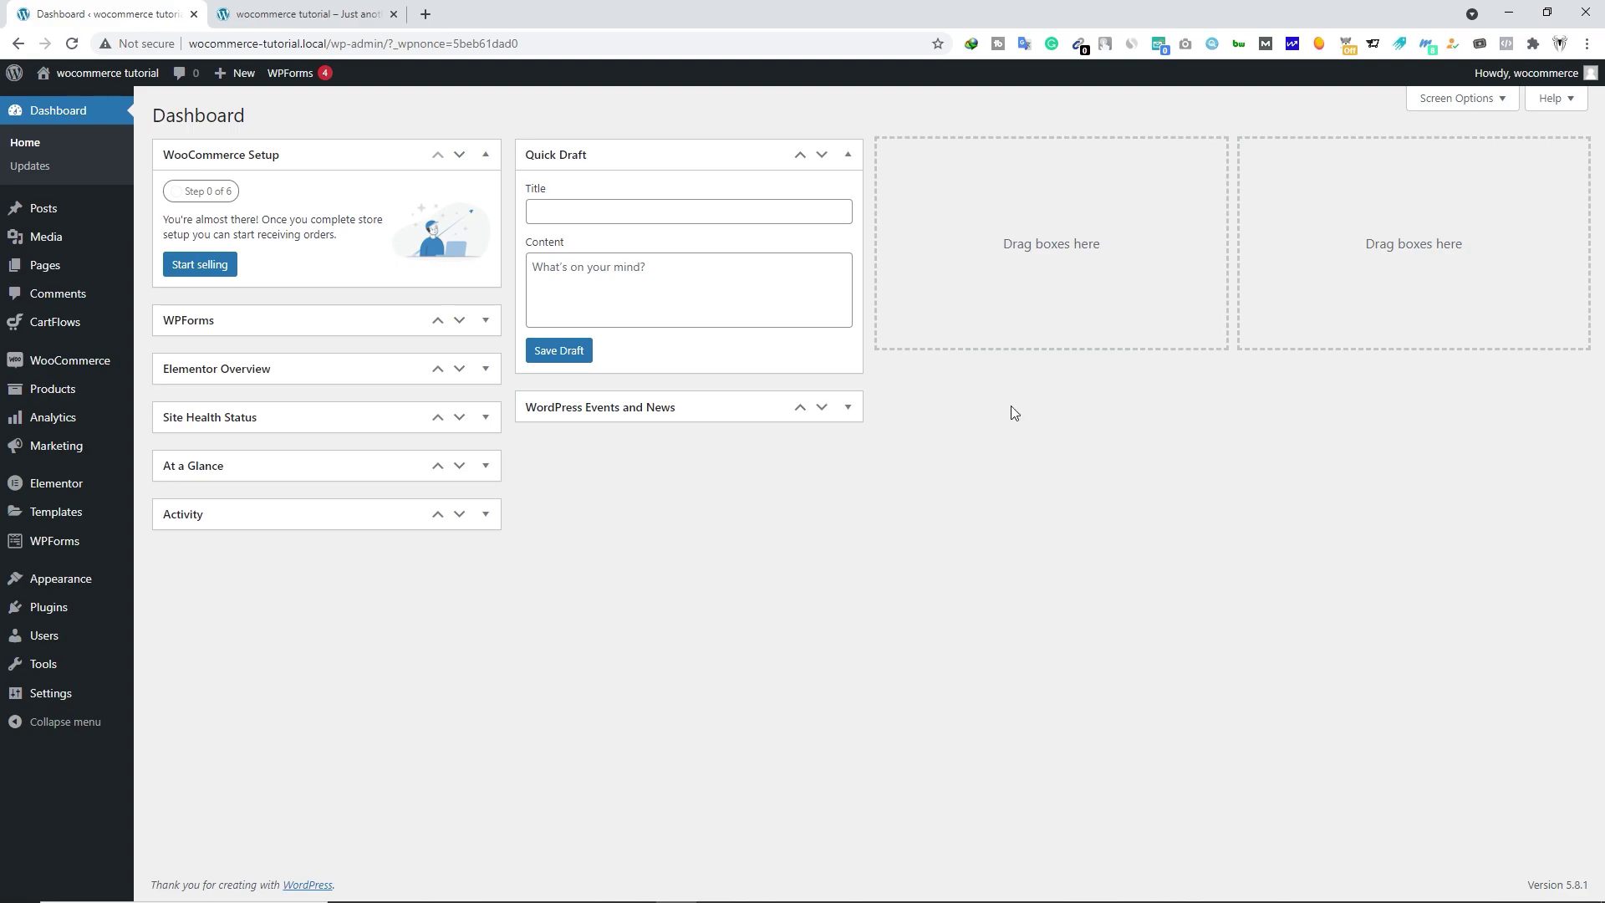
- Search the plugins available to add for "woocommerce" to check the WooCommerce plugin's installation status
mouse_move(55, 613)
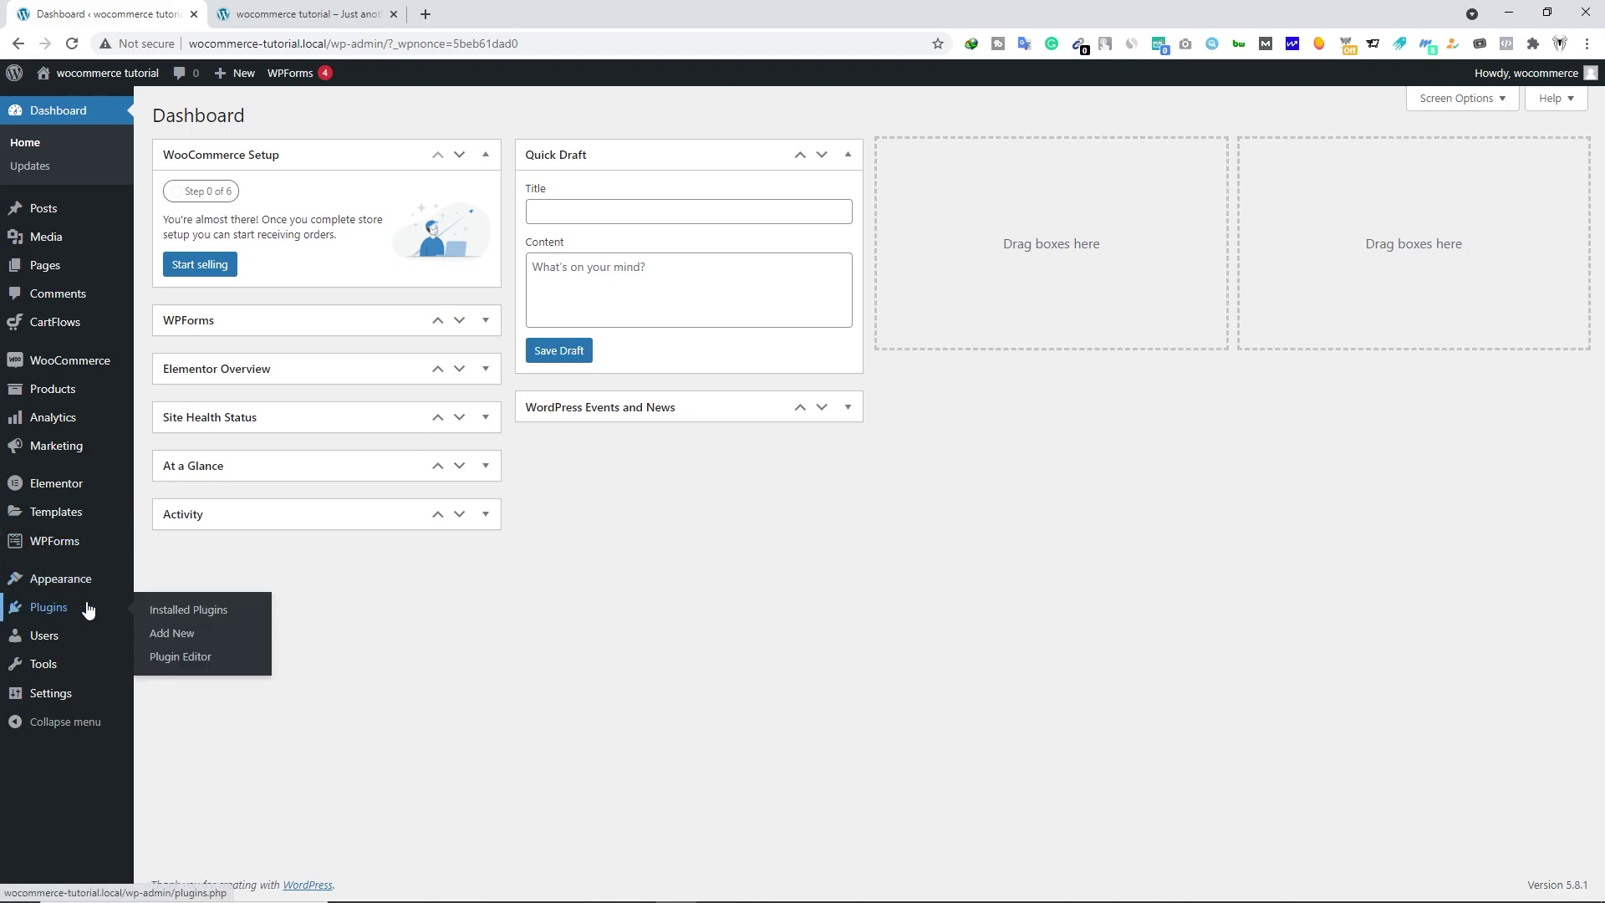
right_click(171, 636)
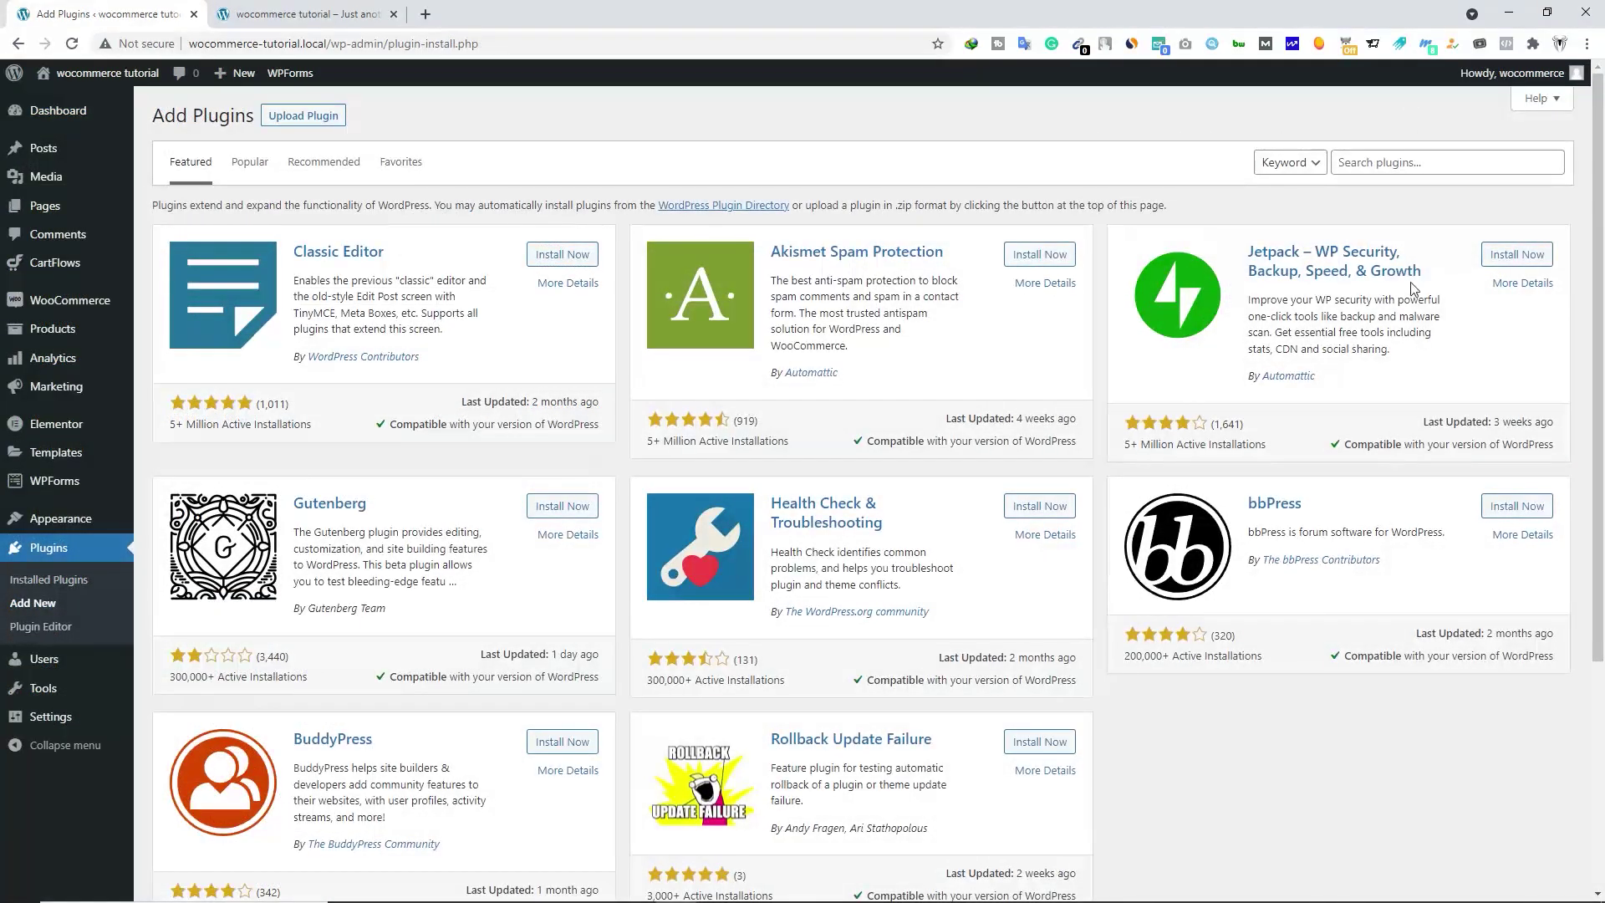
click(1383, 162)
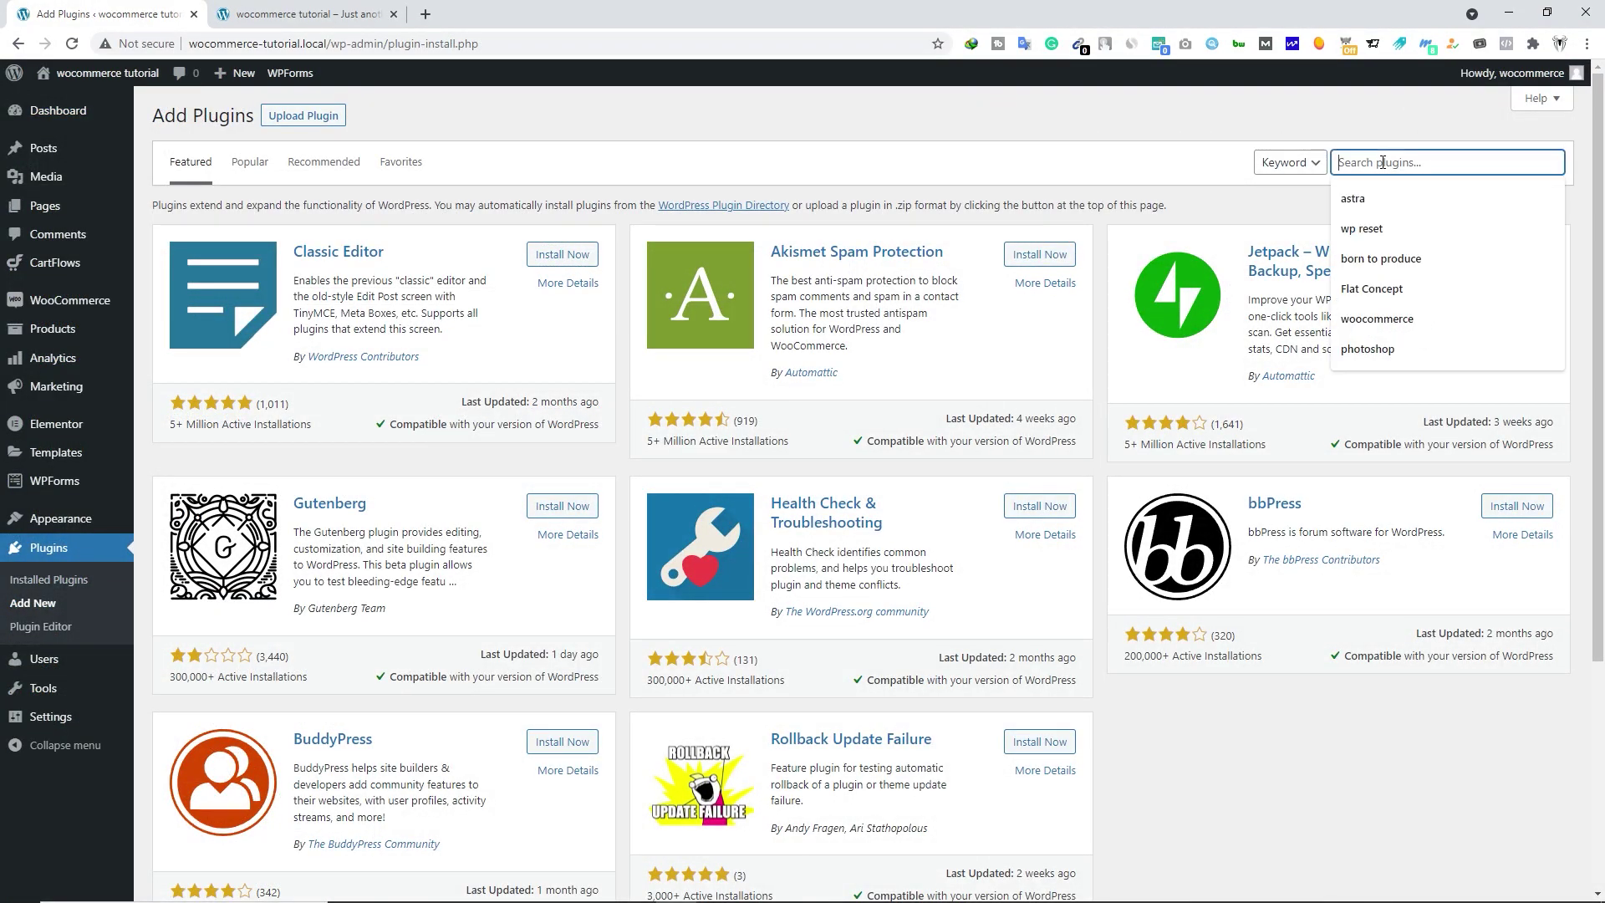
click(1377, 319)
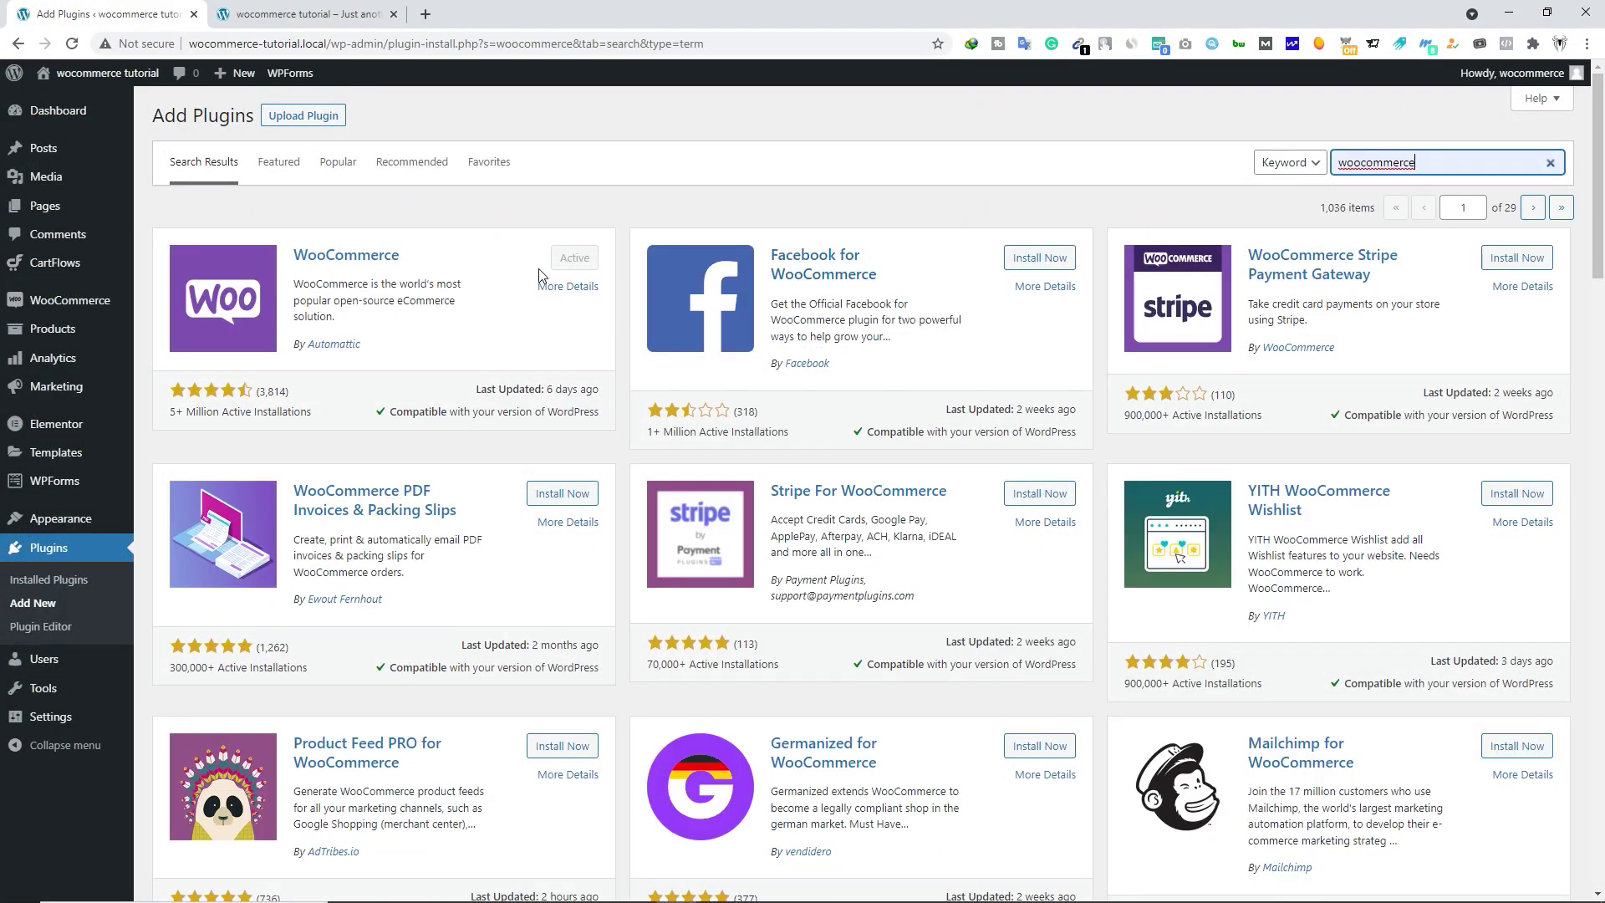
- Open the WooCommerce general settings and fill in the store's address lines, city and postcode with the saved address
click(80, 117)
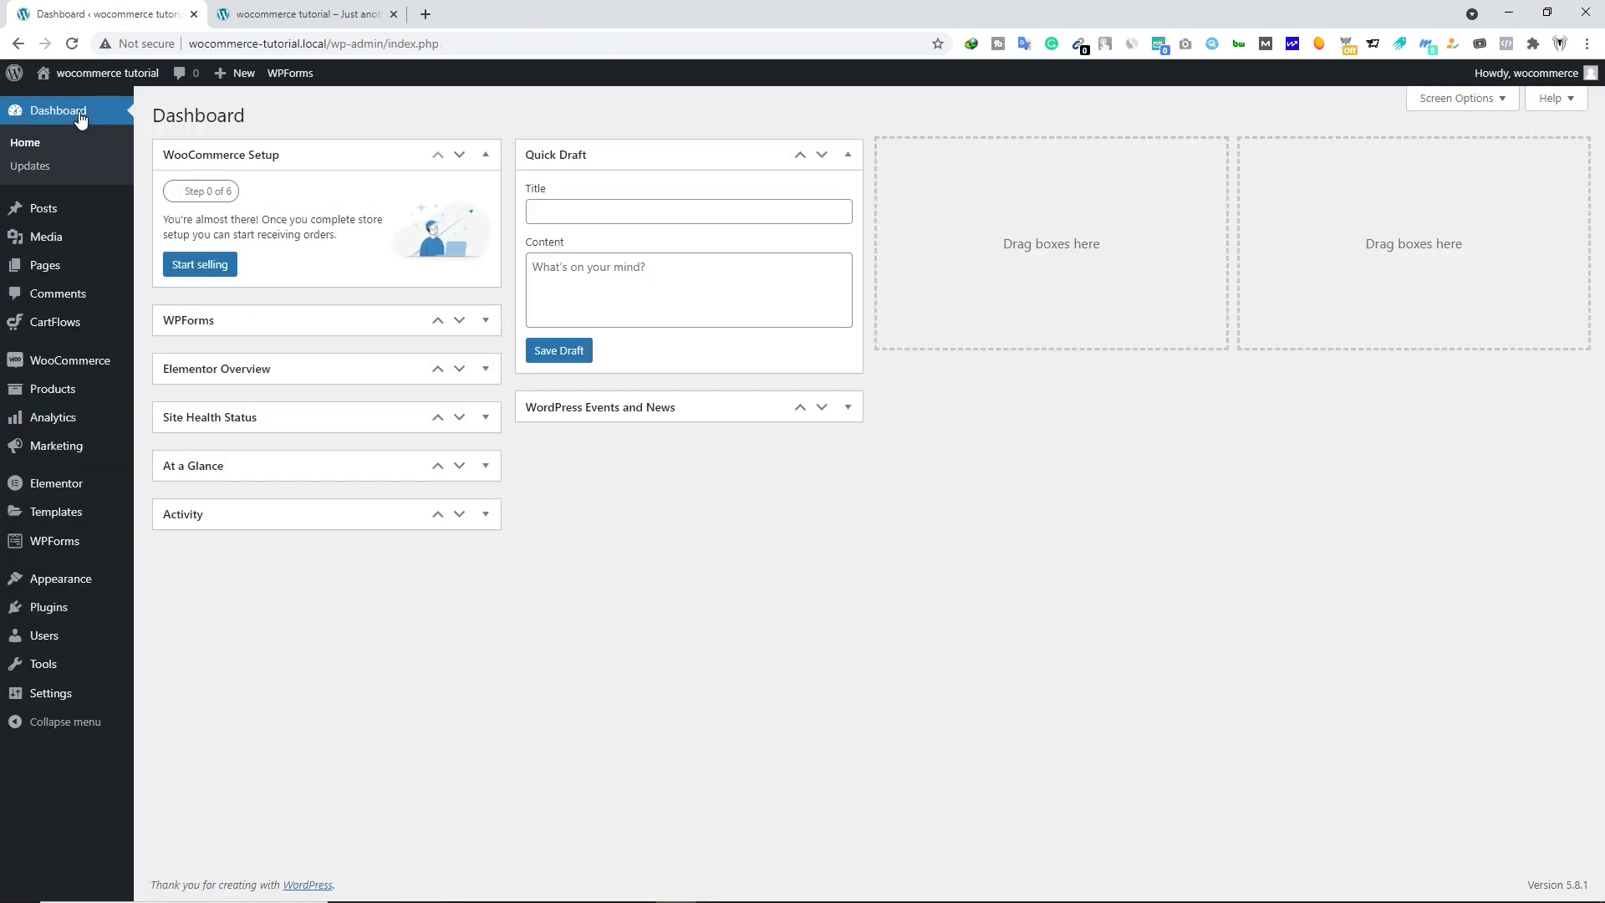
mouse_move(92, 361)
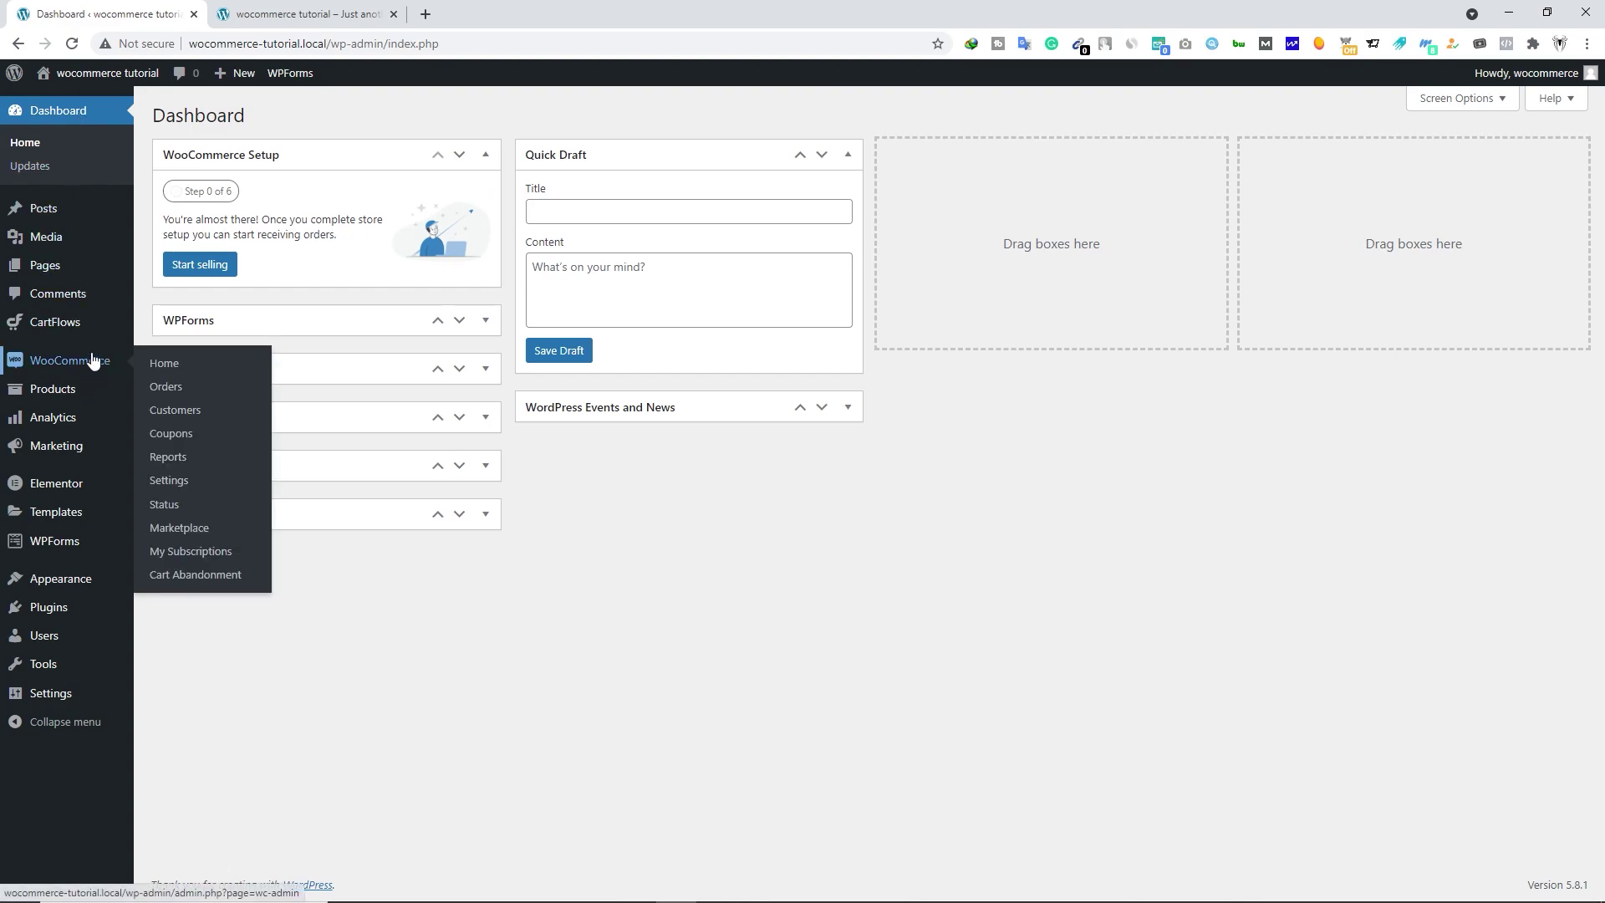
click(180, 481)
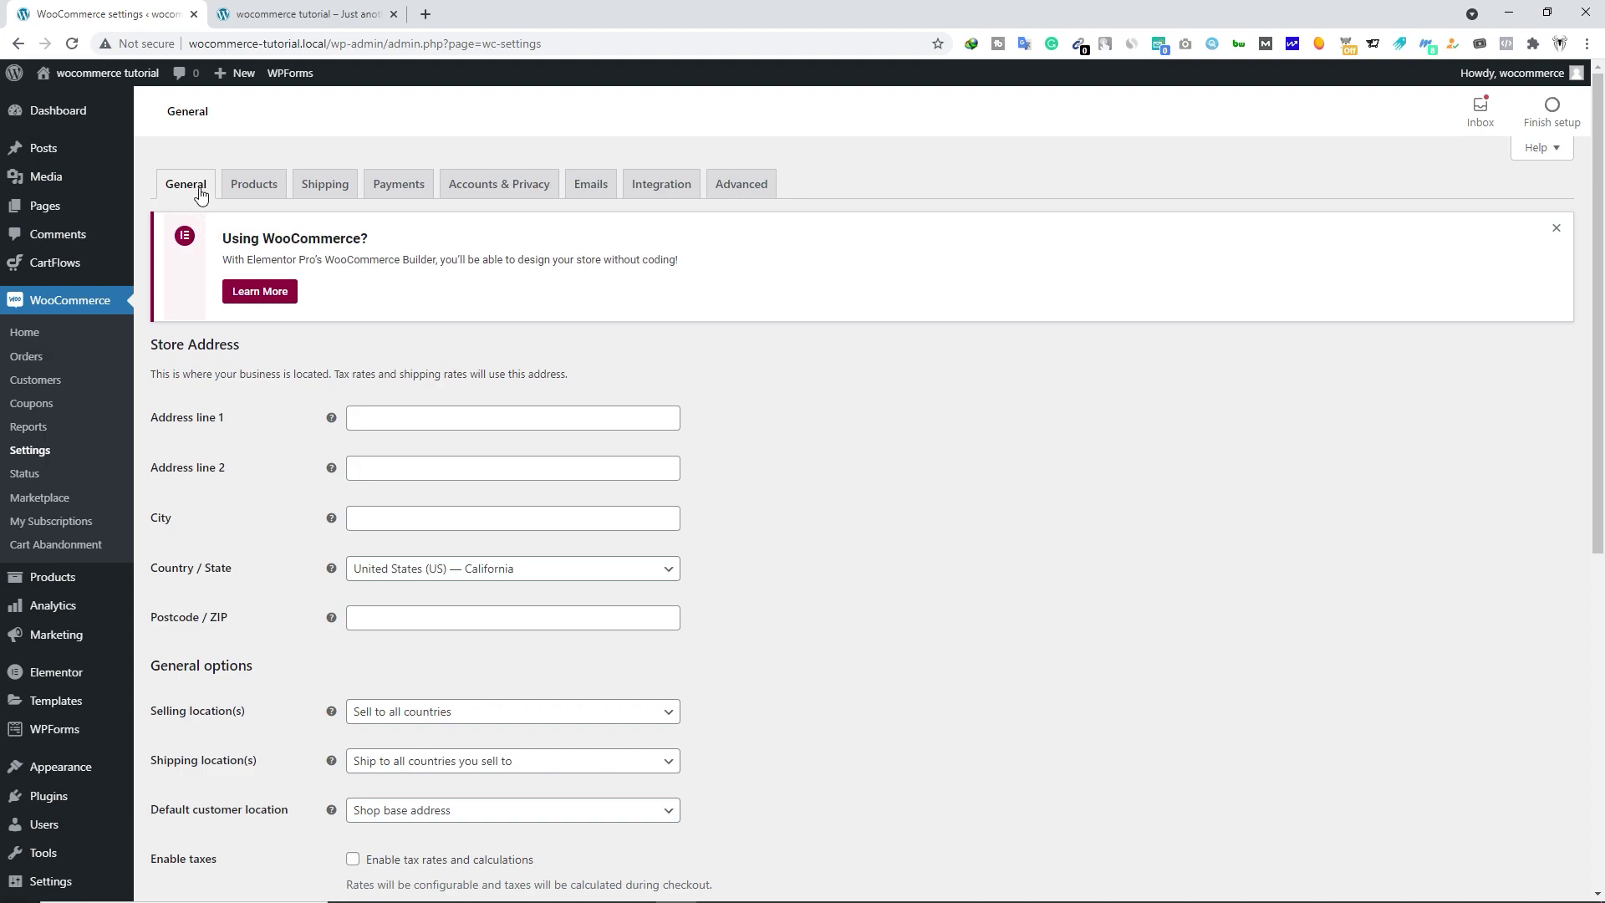
scroll(188, 365, down, 1)
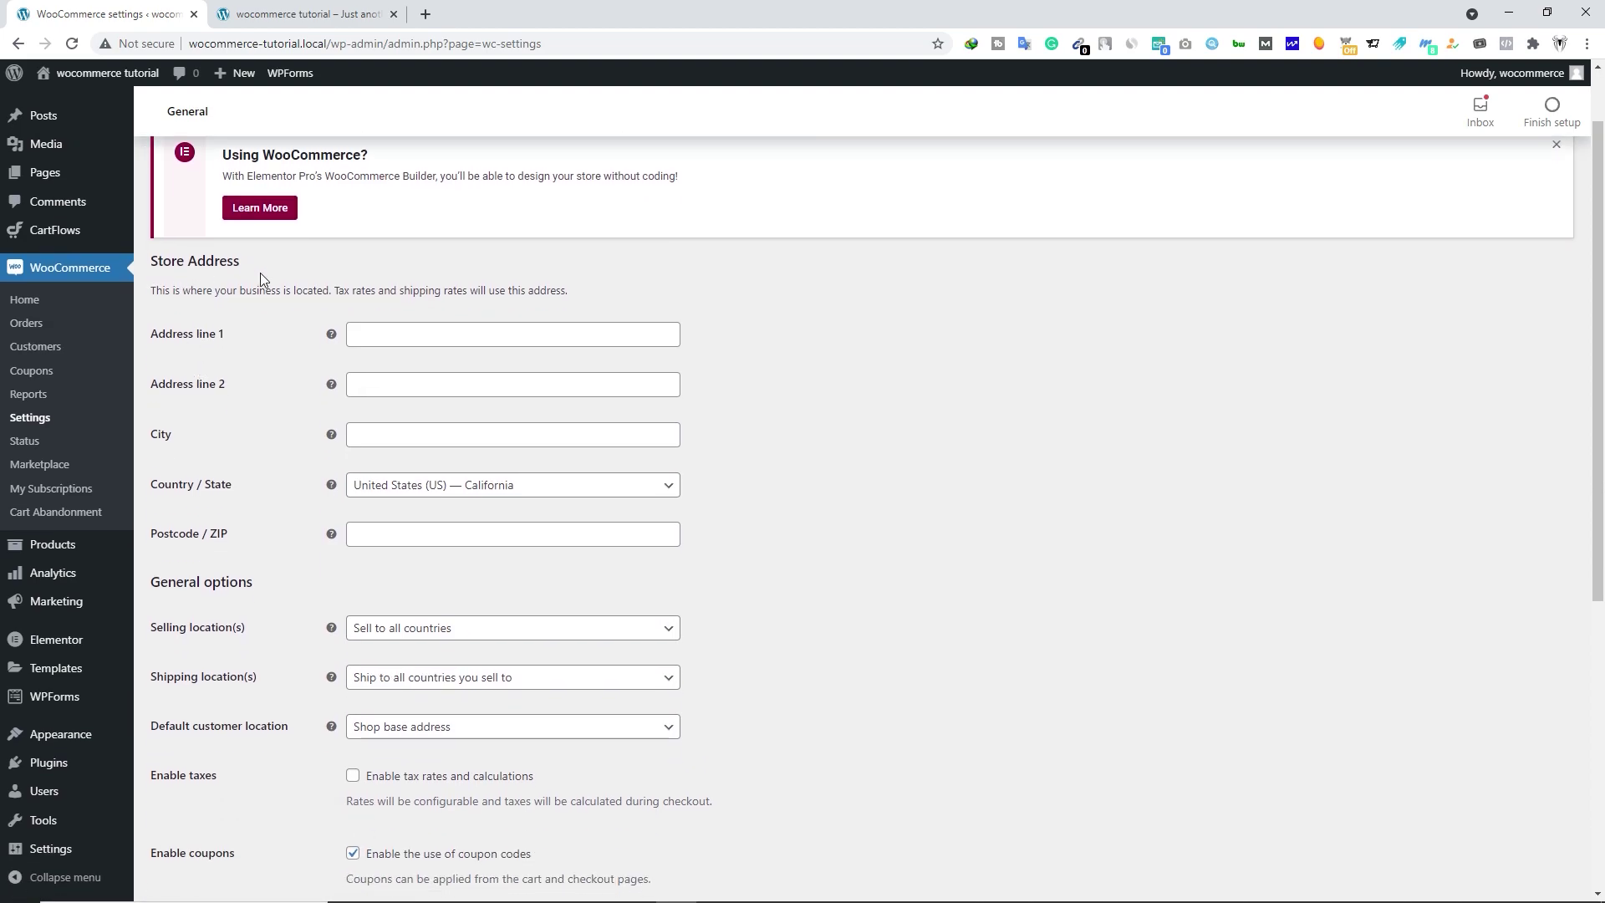
scroll(308, 259, down, 2)
scroll(387, 255, up, 1)
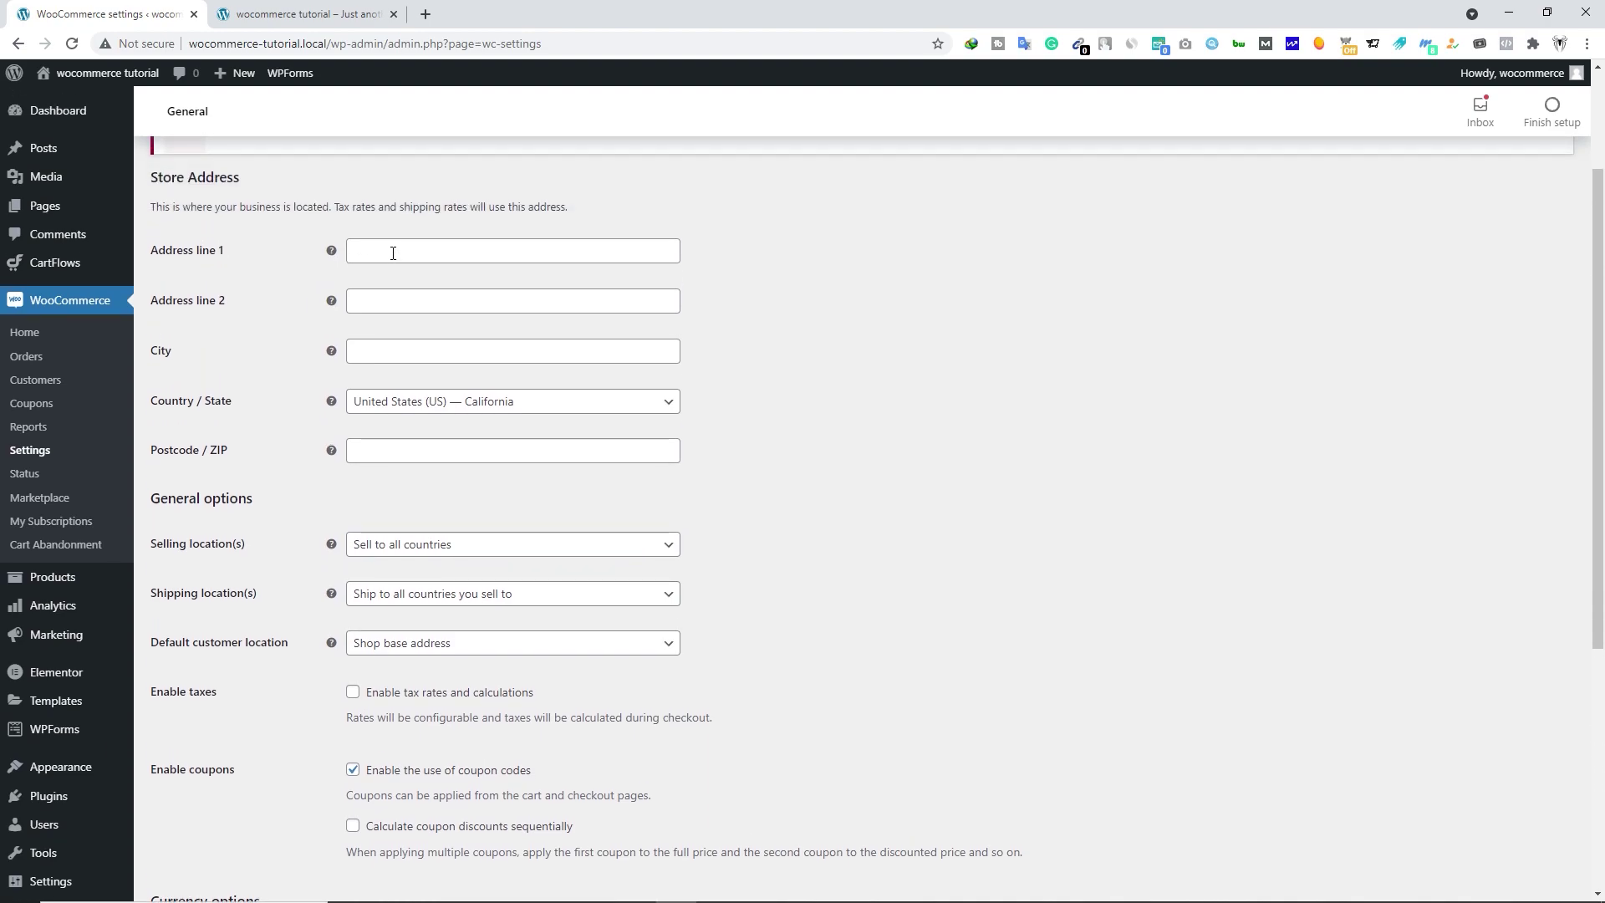
click(393, 252)
scroll(393, 253, down, 1)
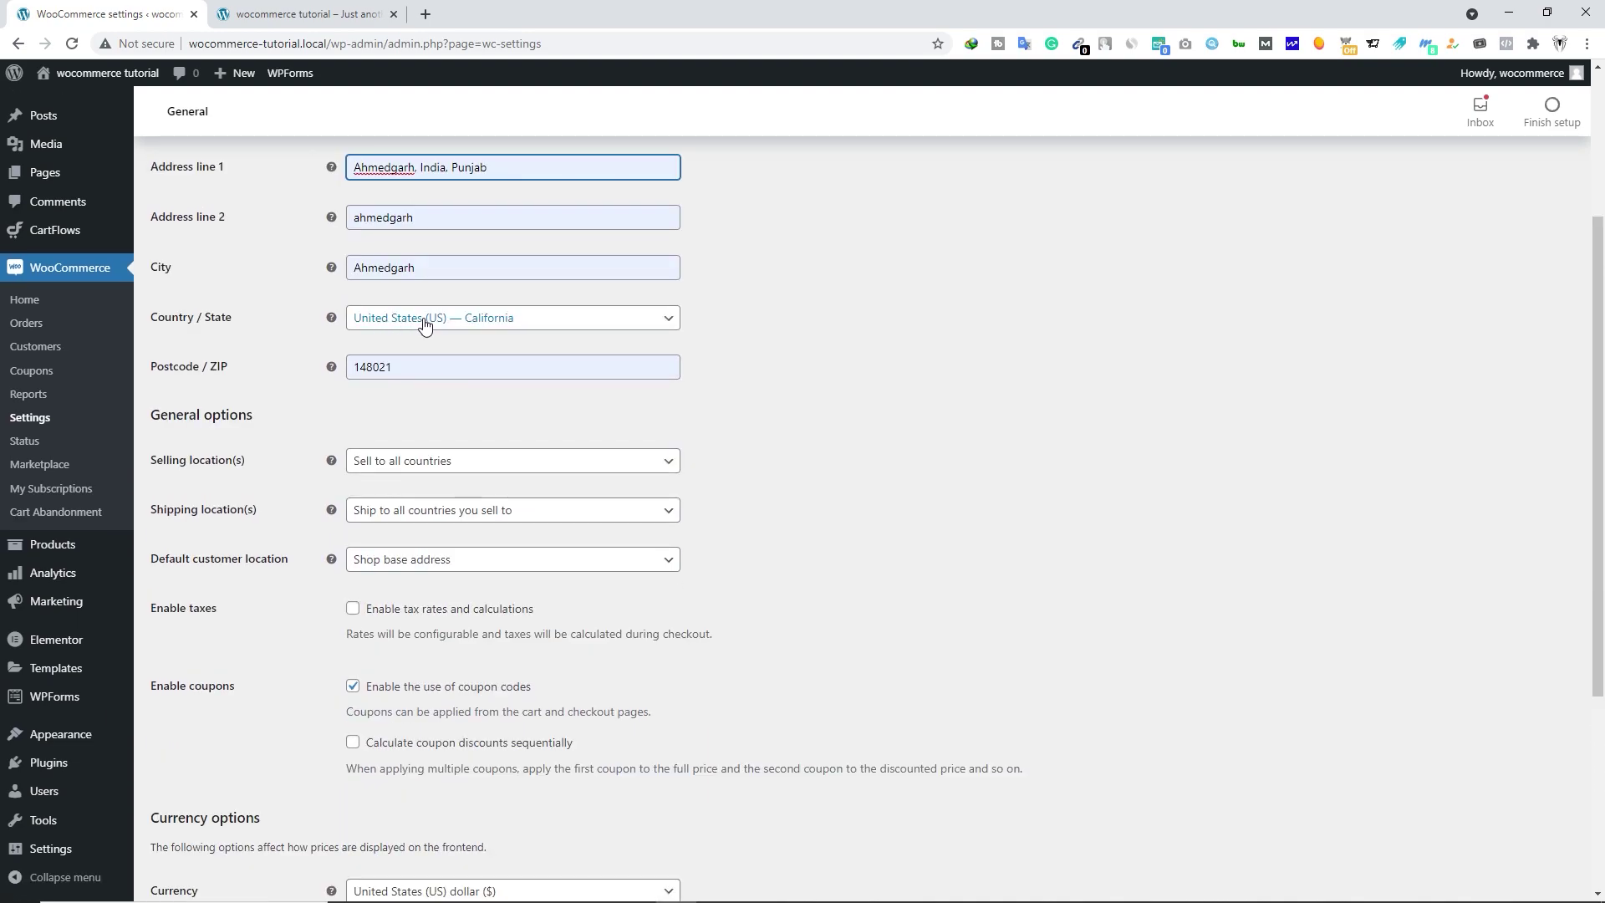
- Set the store address's country and state to India — Punjab
click(422, 320)
click(415, 350)
text(india)
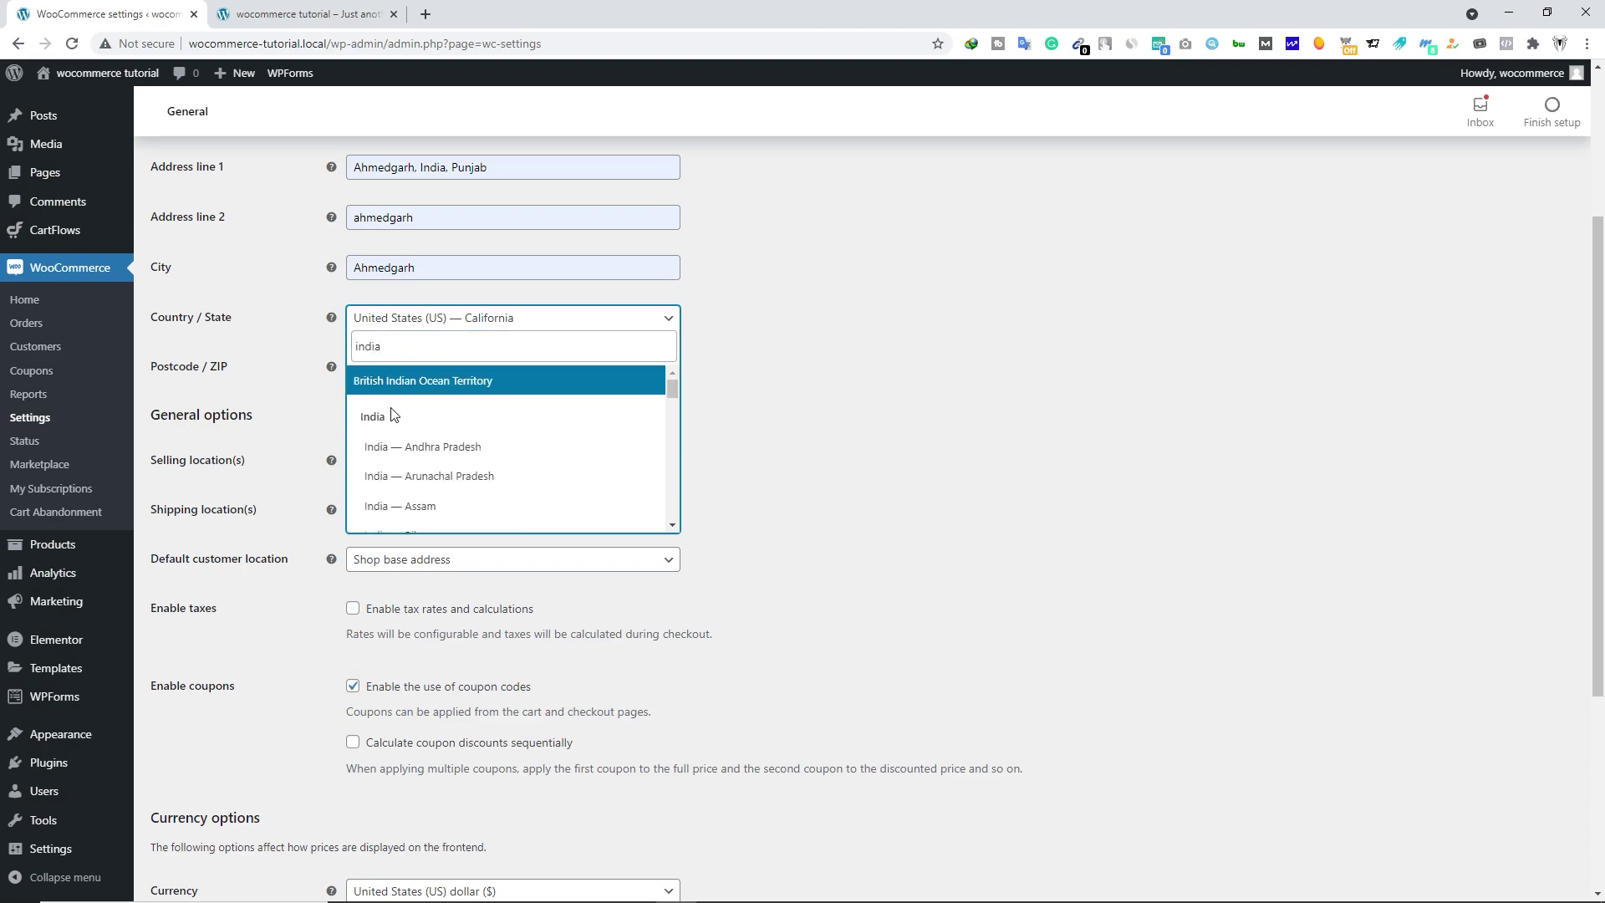
scroll(393, 418, down, 10)
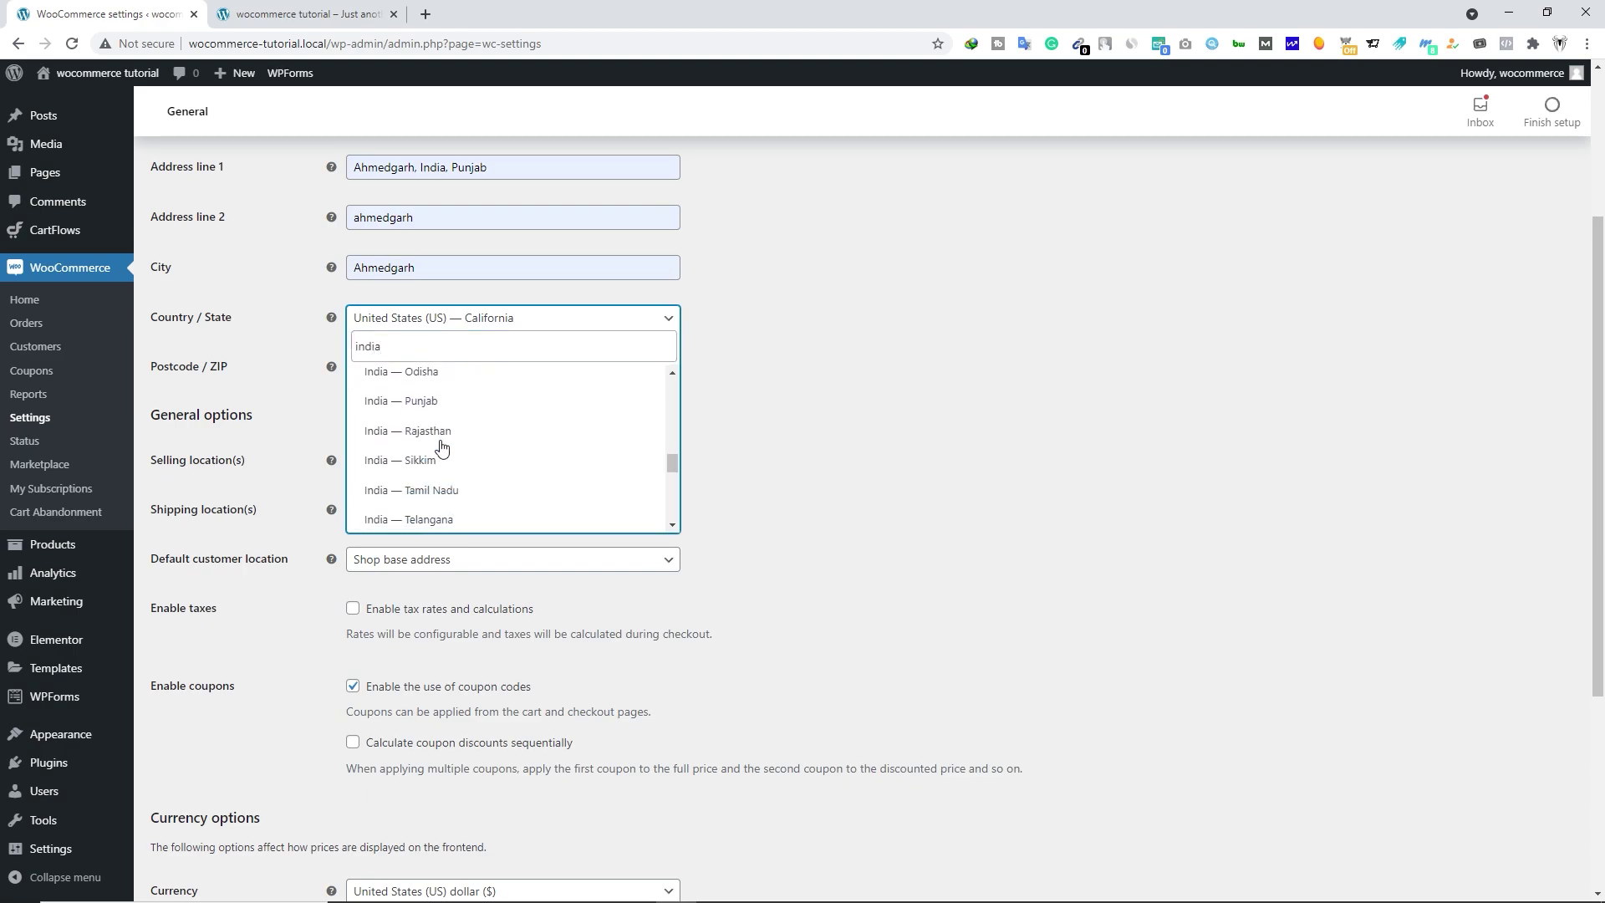
click(418, 401)
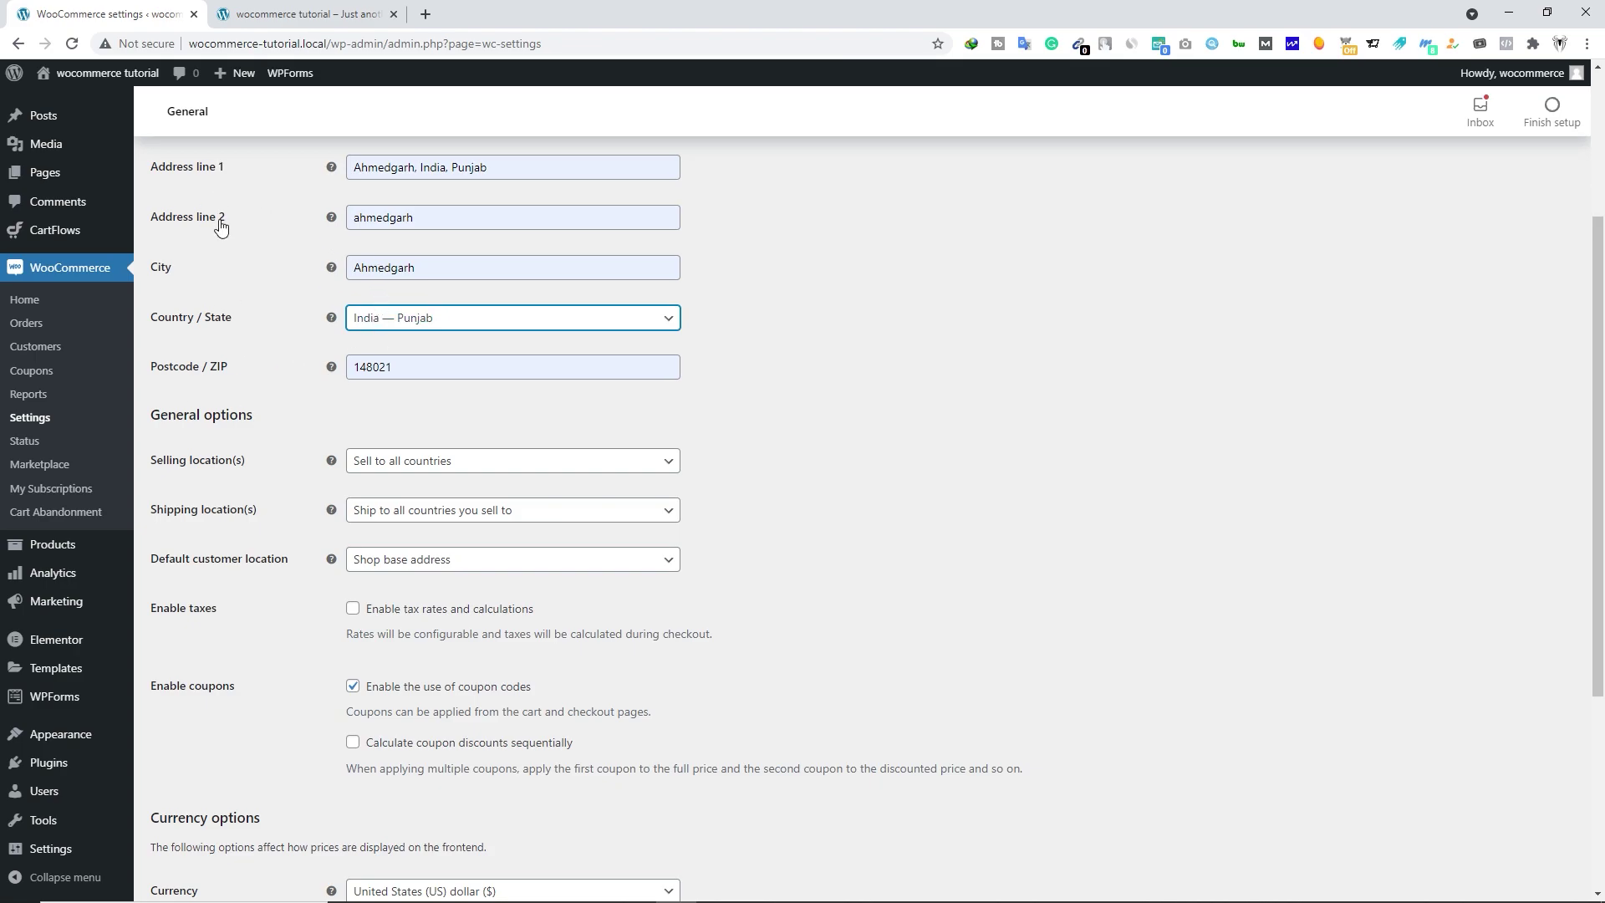
- Set the selling locations to "Sell to specific countries" and add India as the permitted country
scroll(423, 439, up, 3)
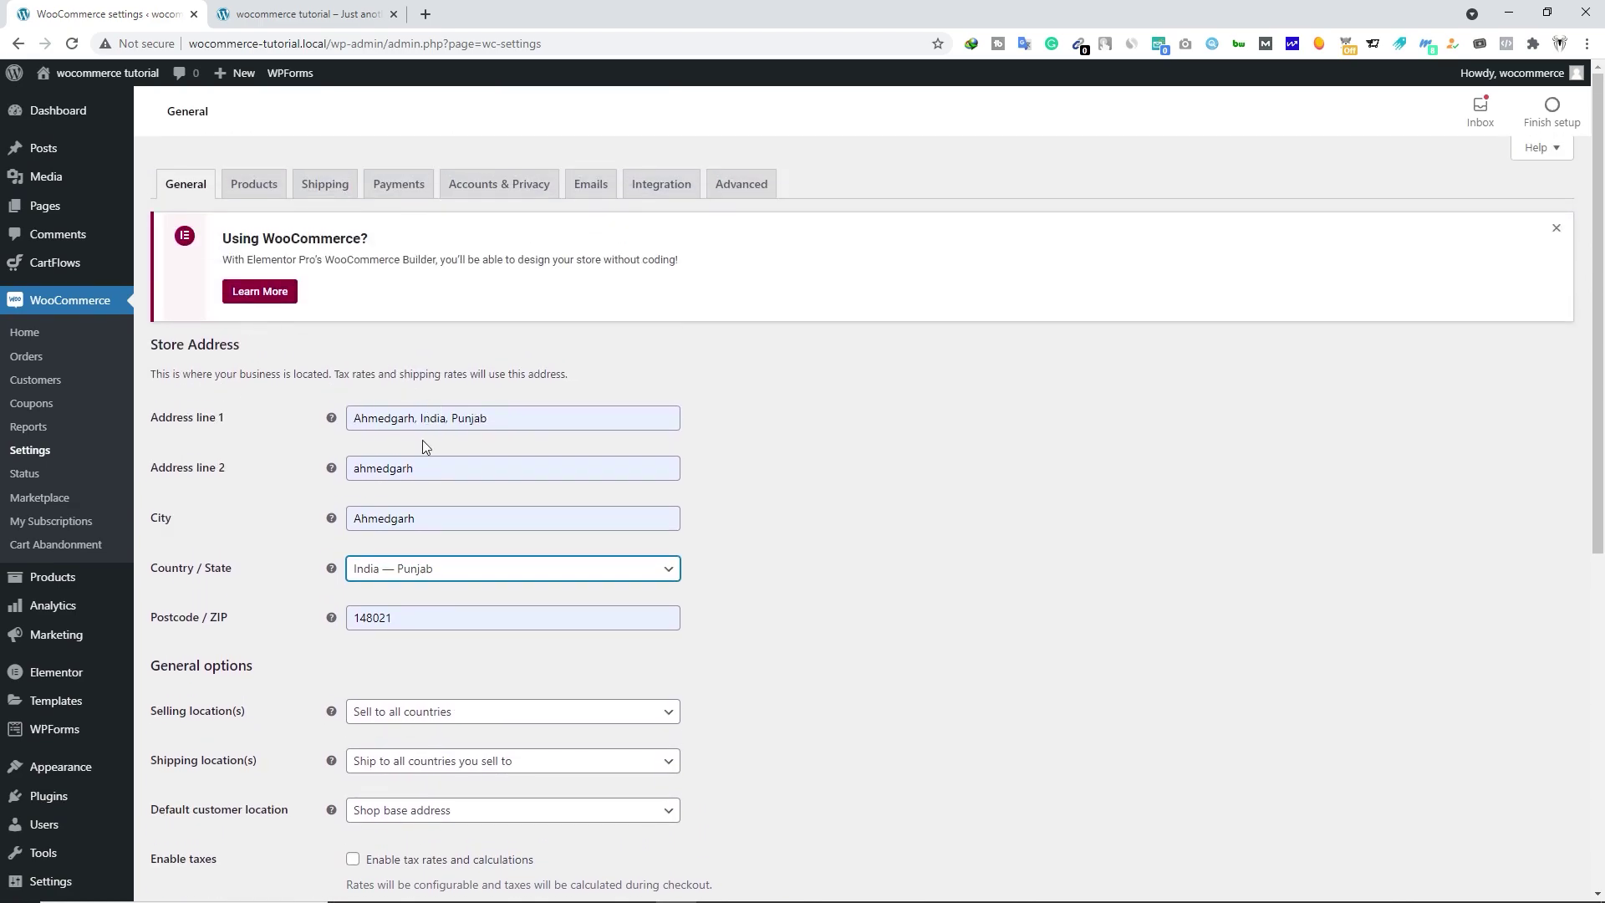
scroll(447, 544, down, 2)
scroll(199, 520, down, 3)
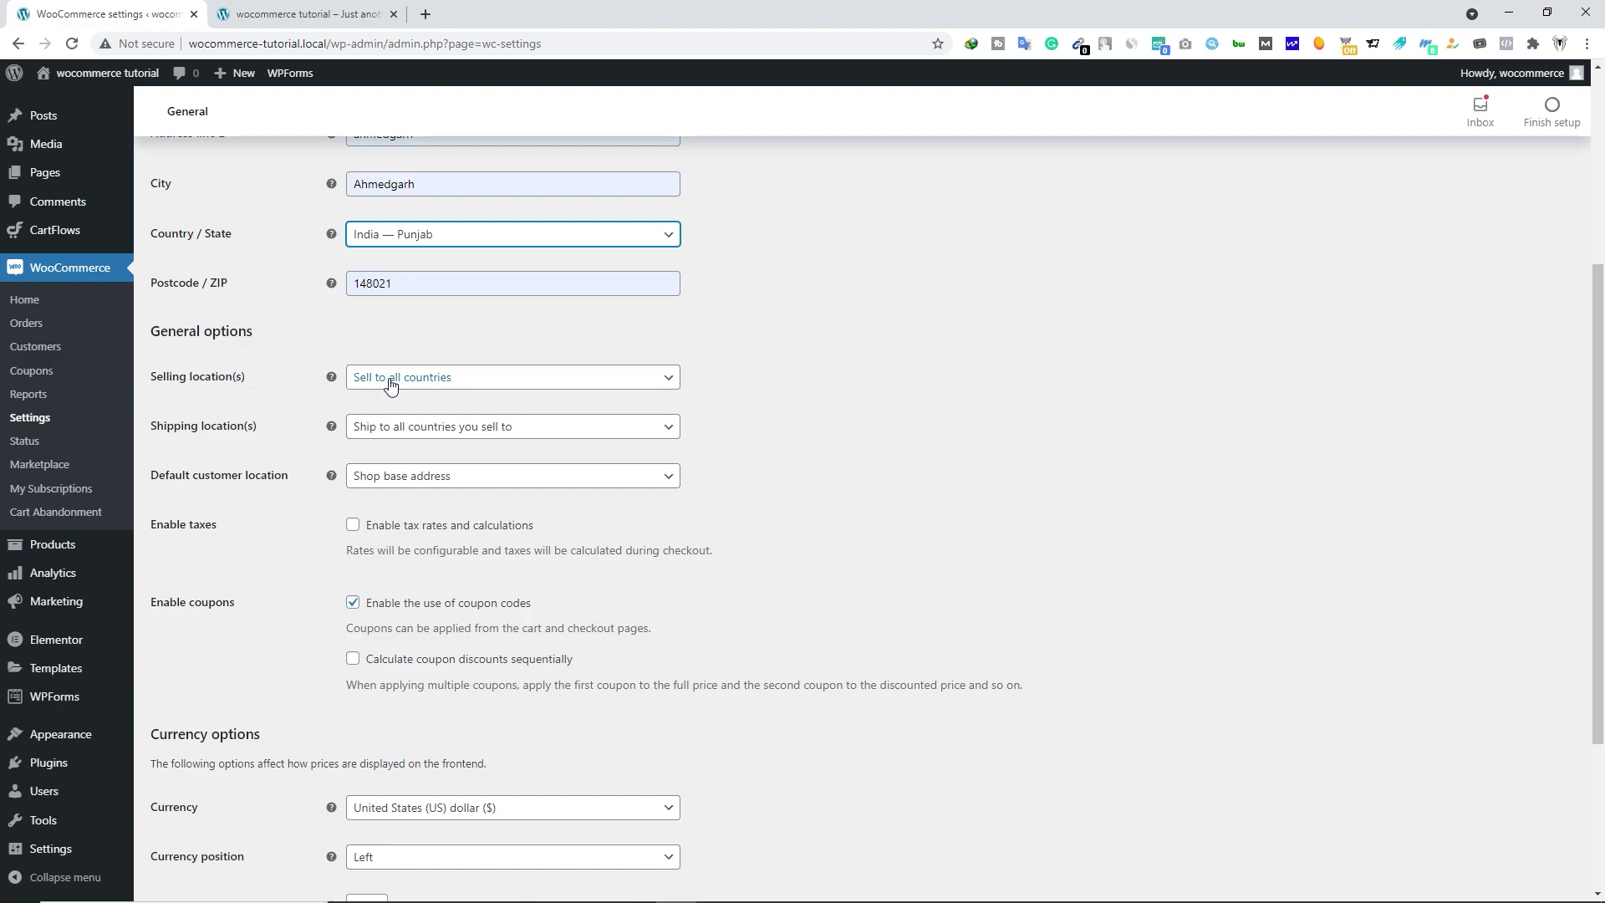
click(449, 384)
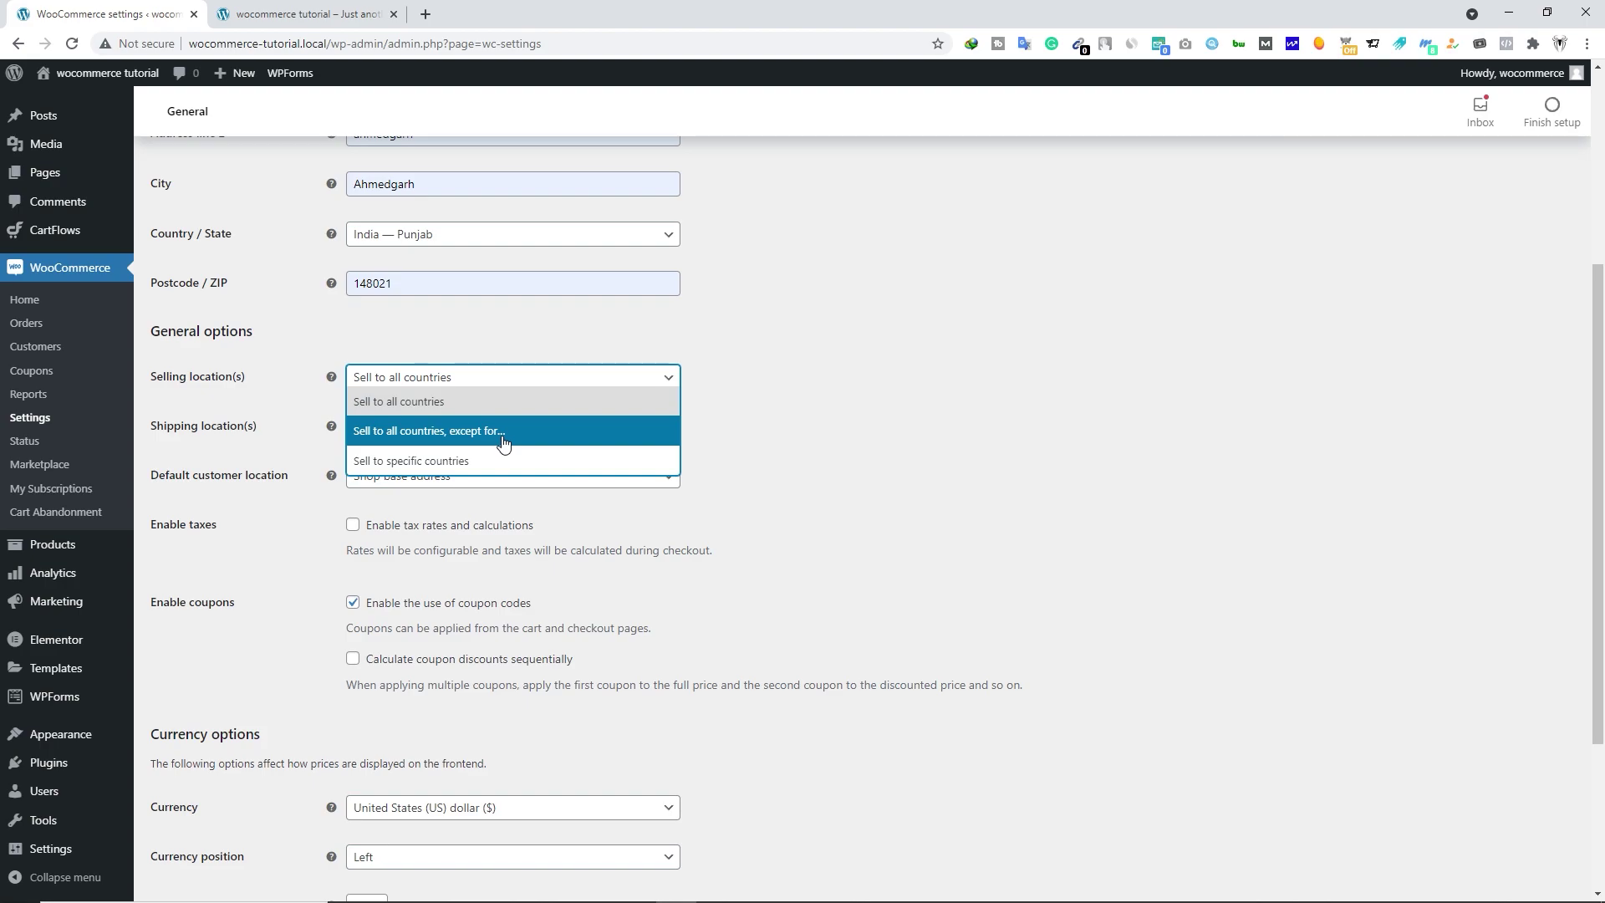
click(421, 474)
click(390, 431)
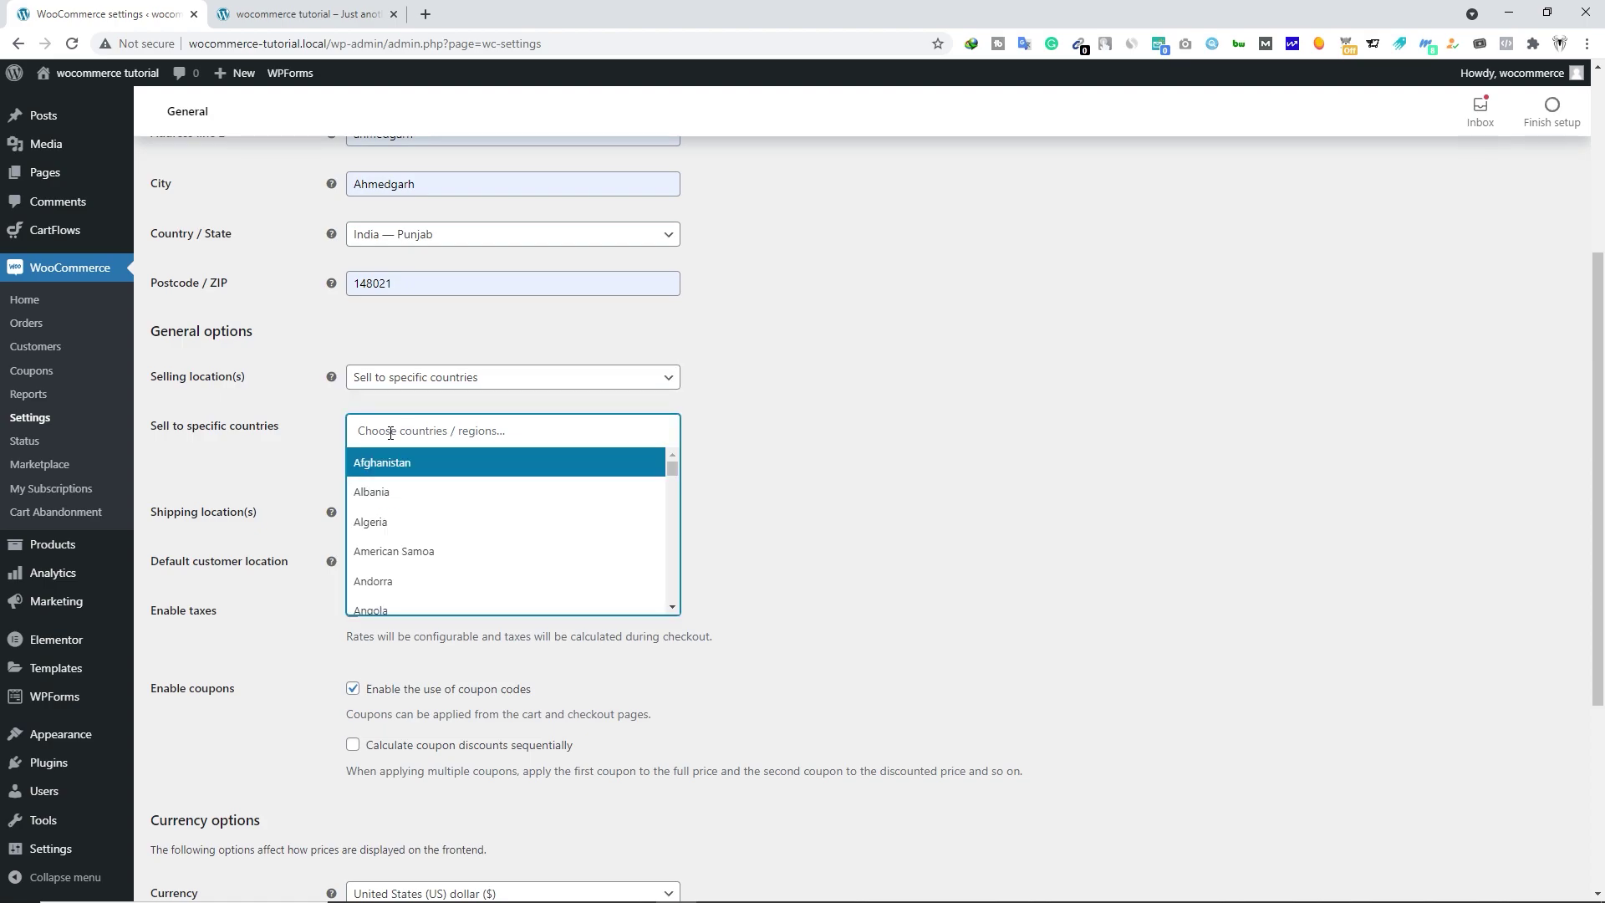
text(india)
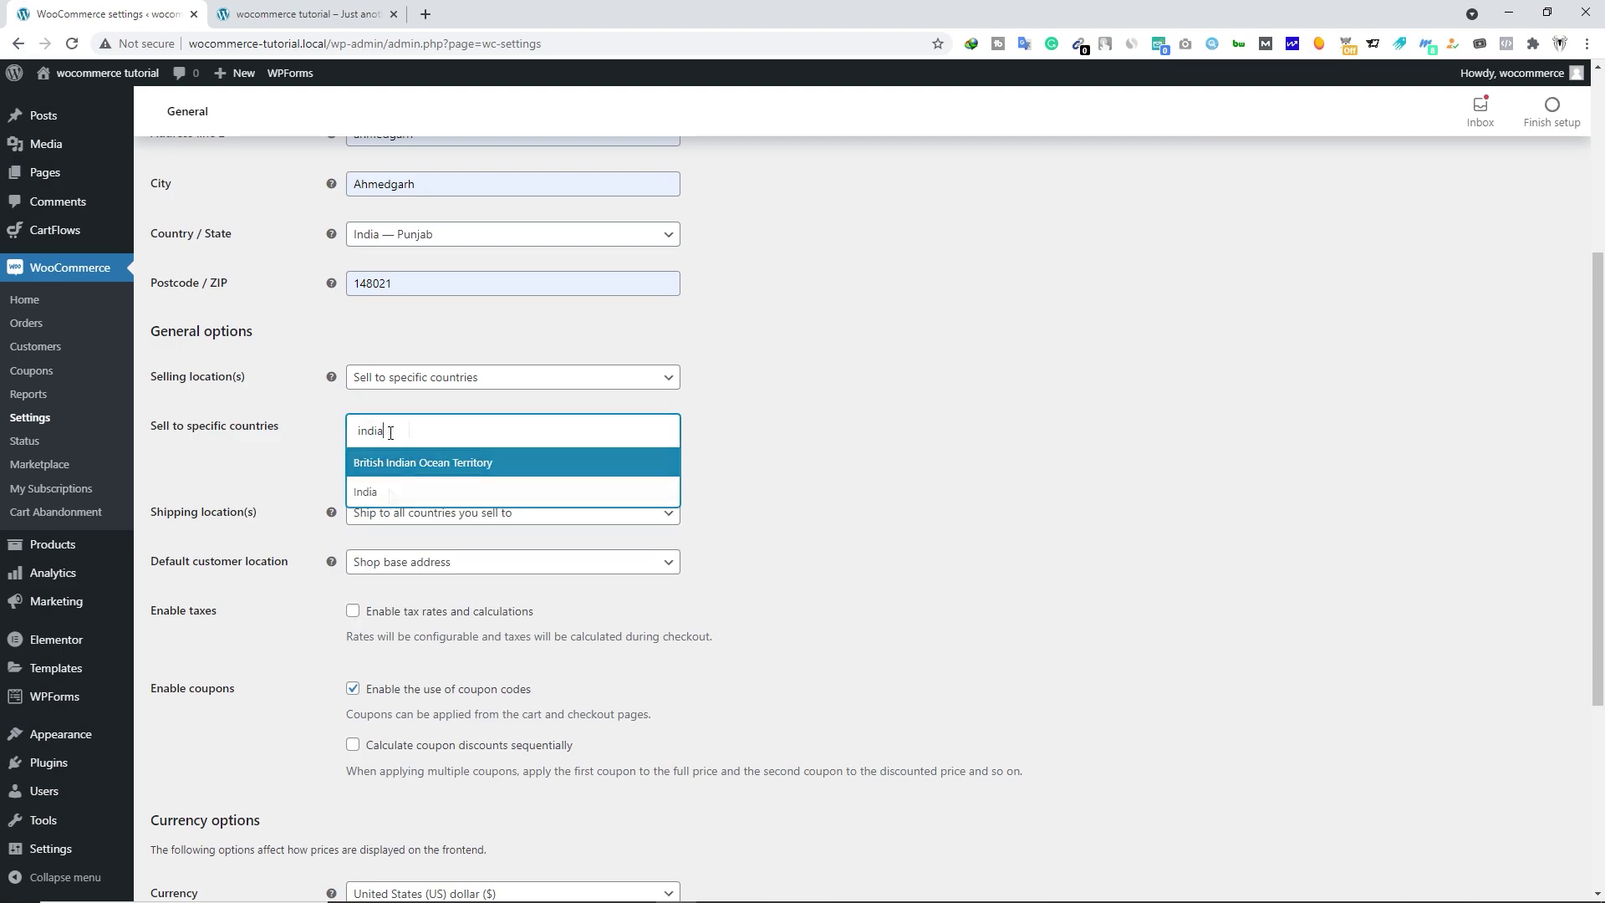
click(393, 487)
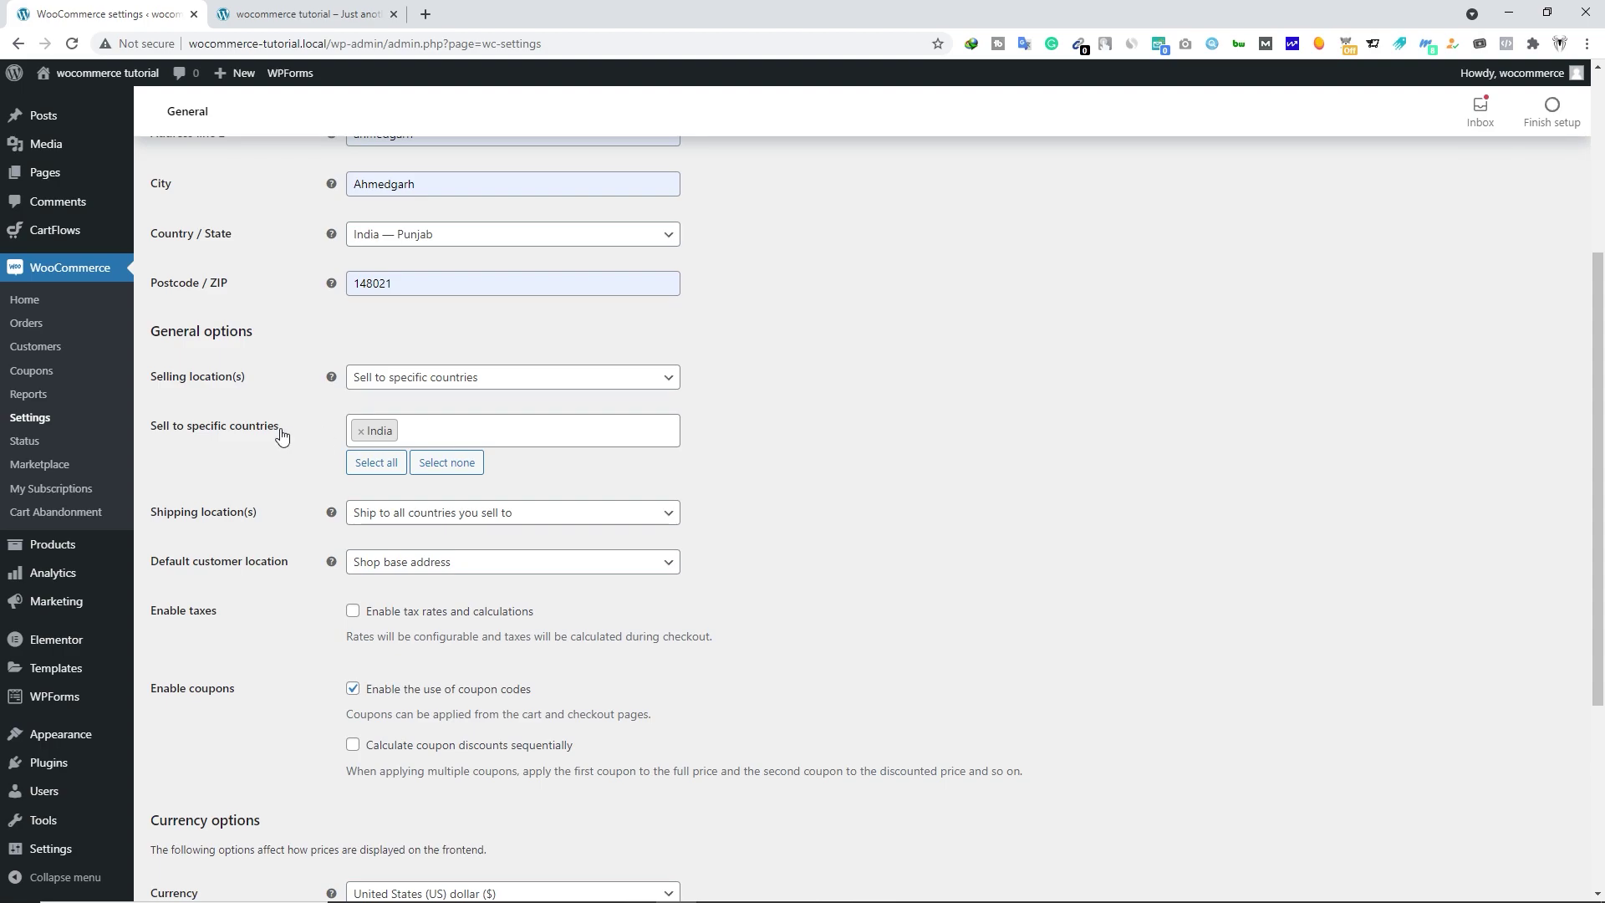
- Set the shipping locations to "Ship to specific countries only" and add India as the shipping country
scroll(251, 432, down, 1)
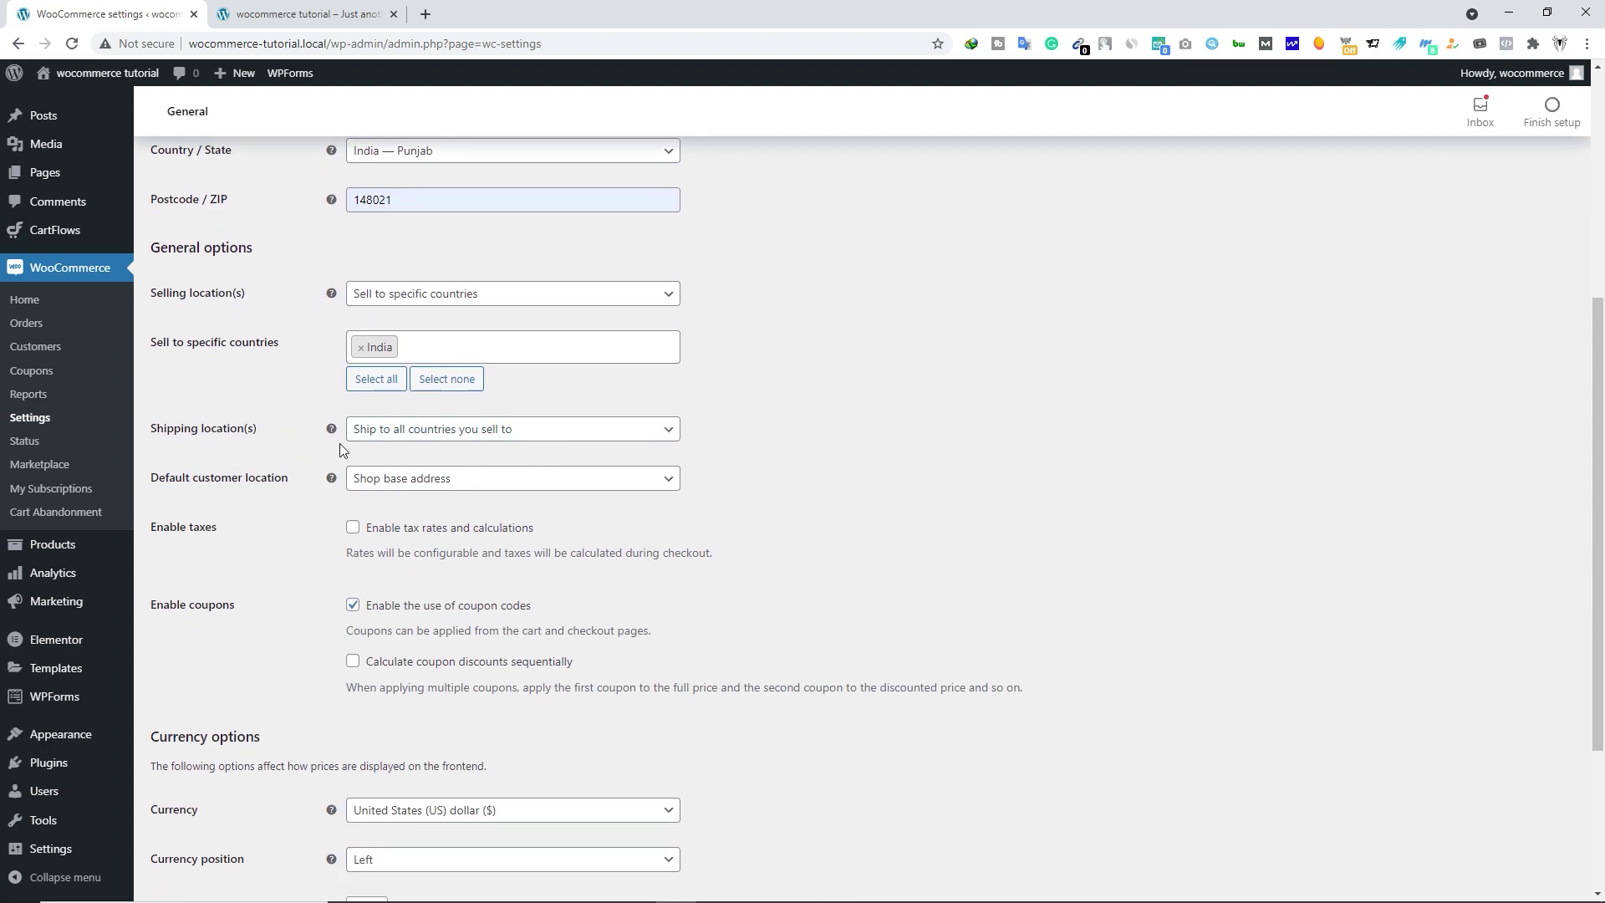
click(447, 432)
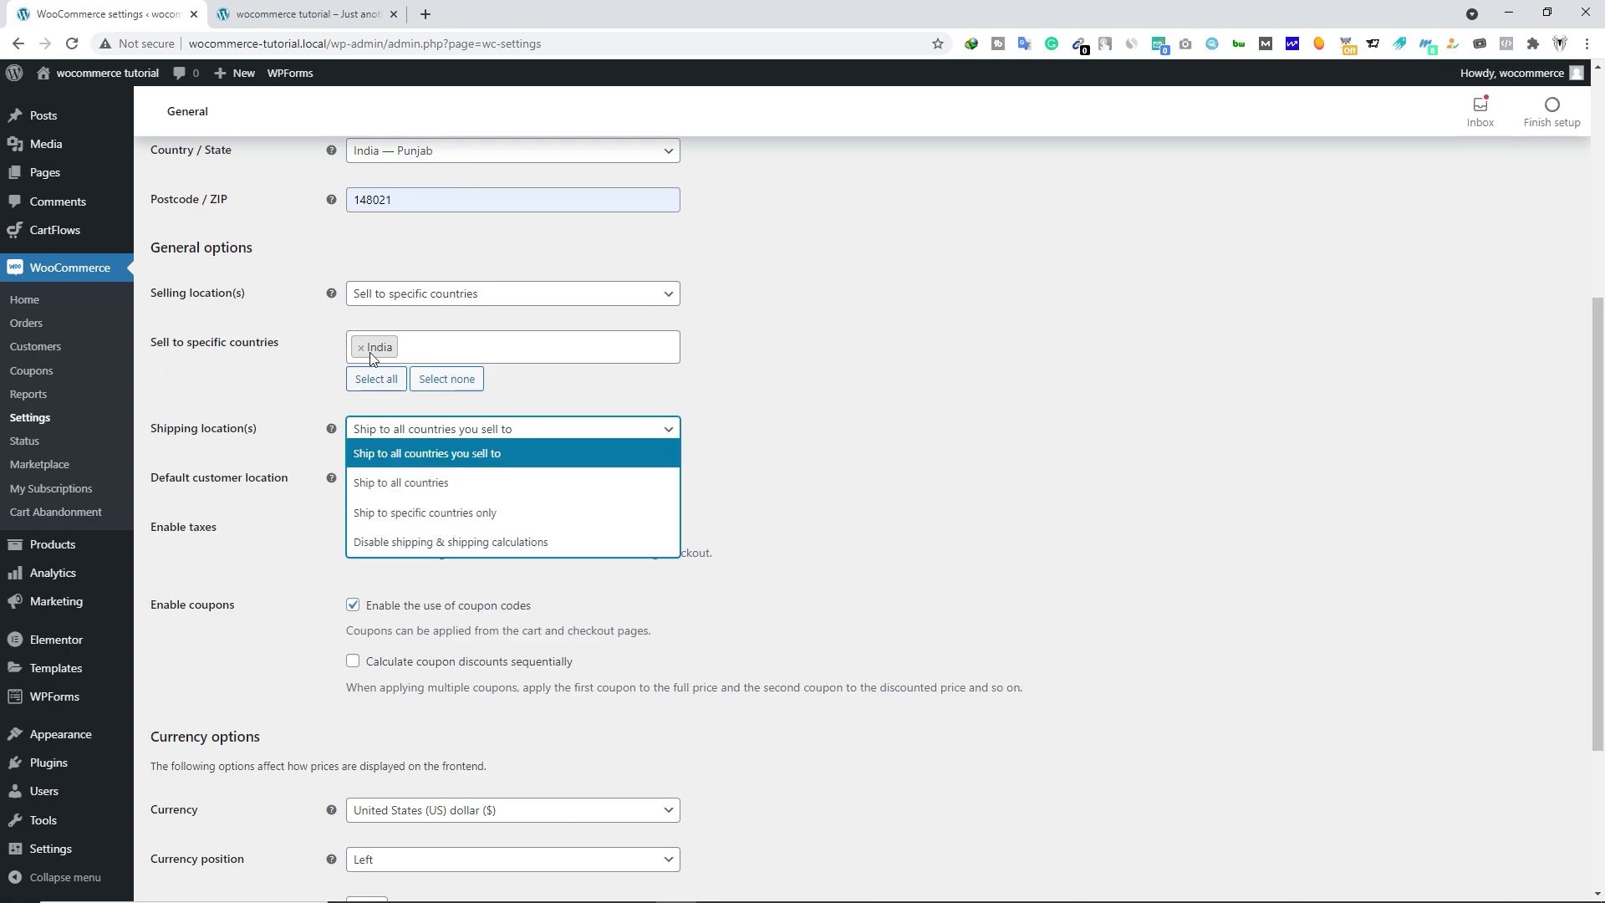
click(426, 514)
click(423, 483)
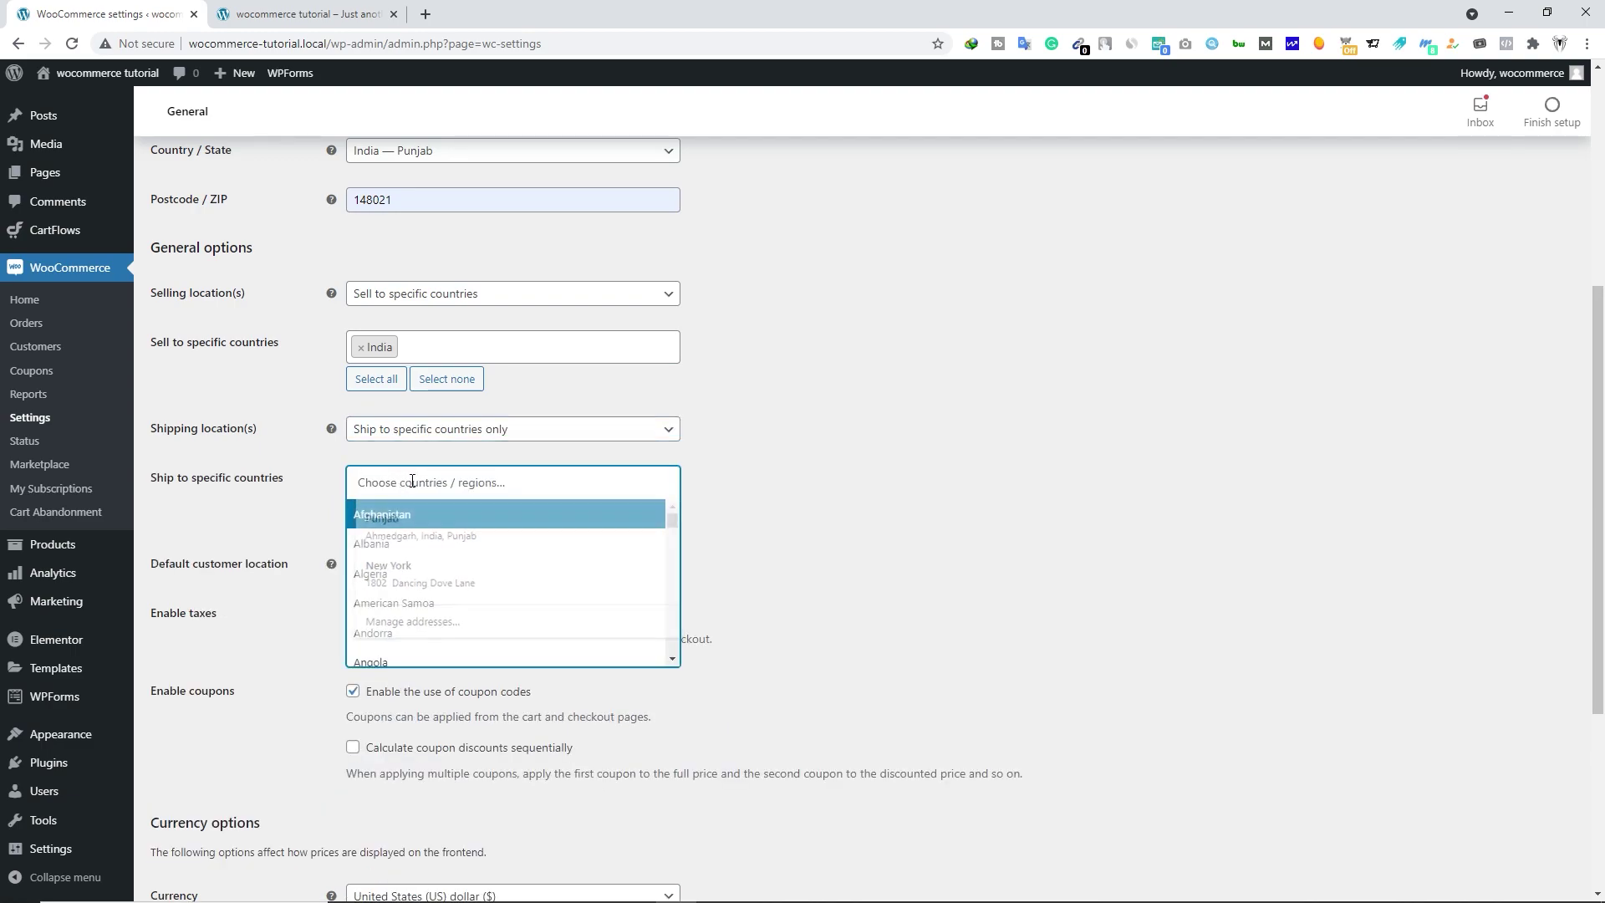
text(India)
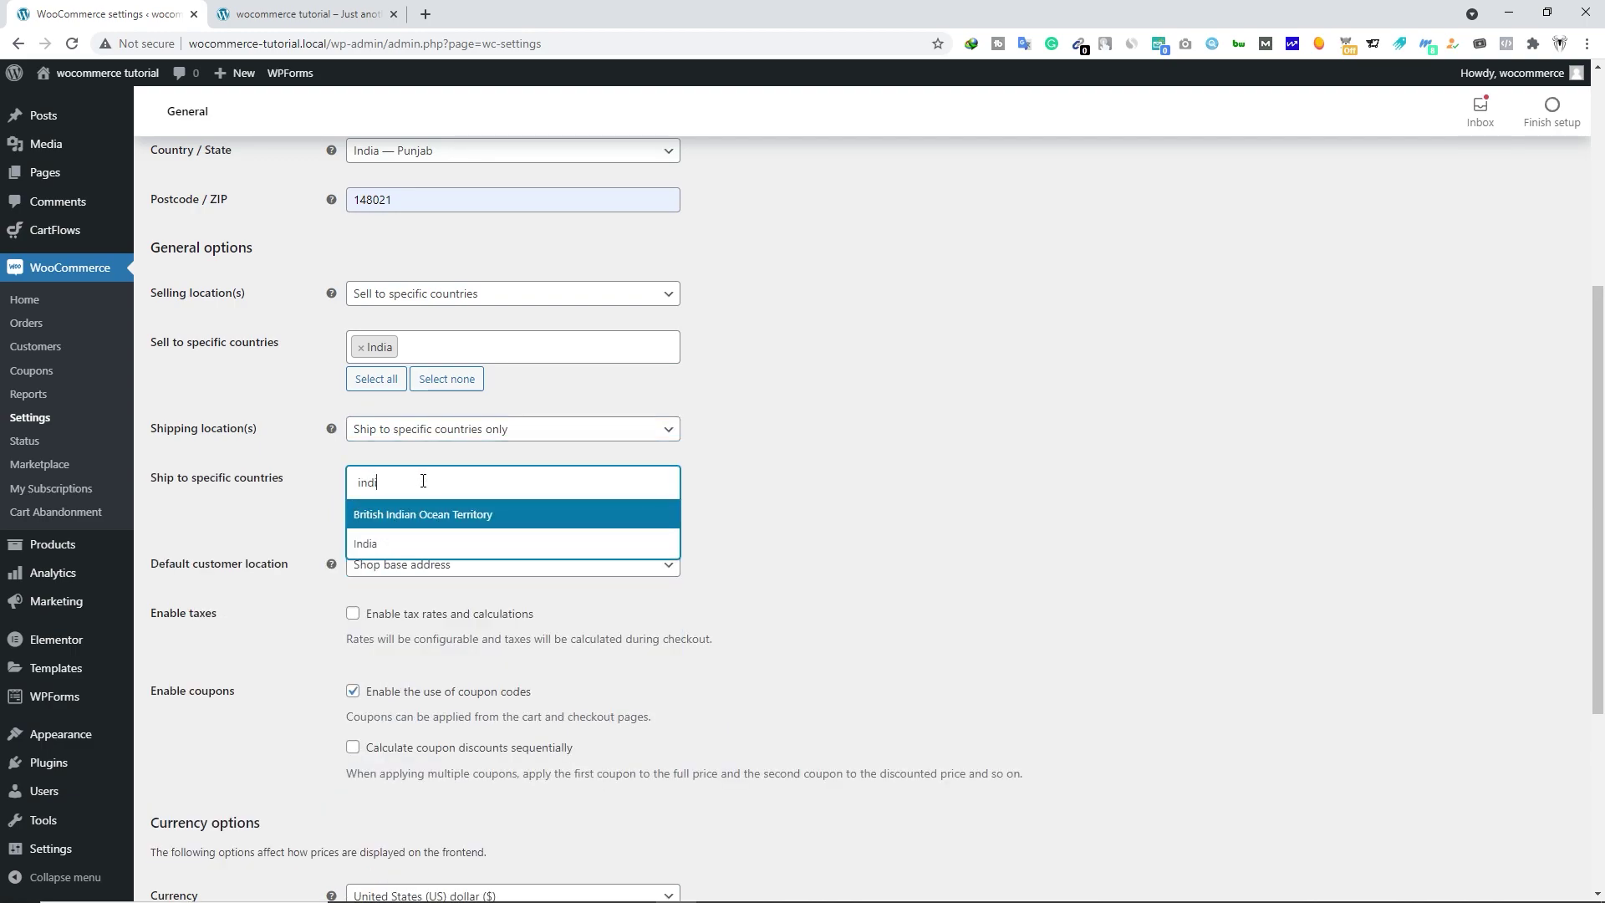
click(400, 543)
- Keep "Shop base address" as the default customer location and enable tax rates and calculations
scroll(233, 497, down, 2)
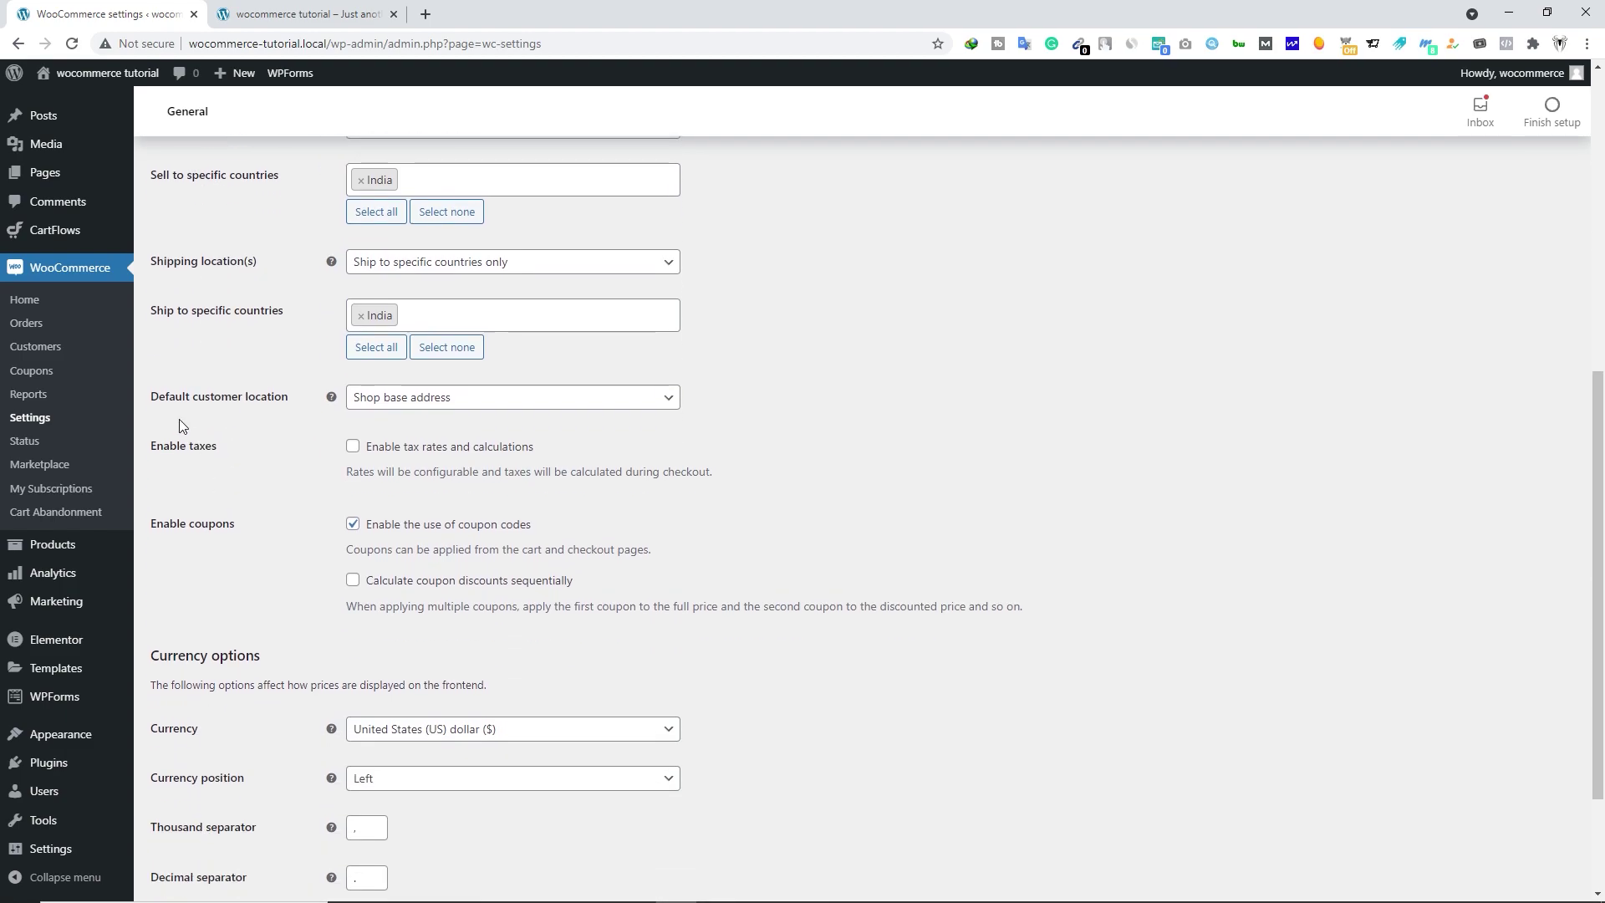
click(421, 405)
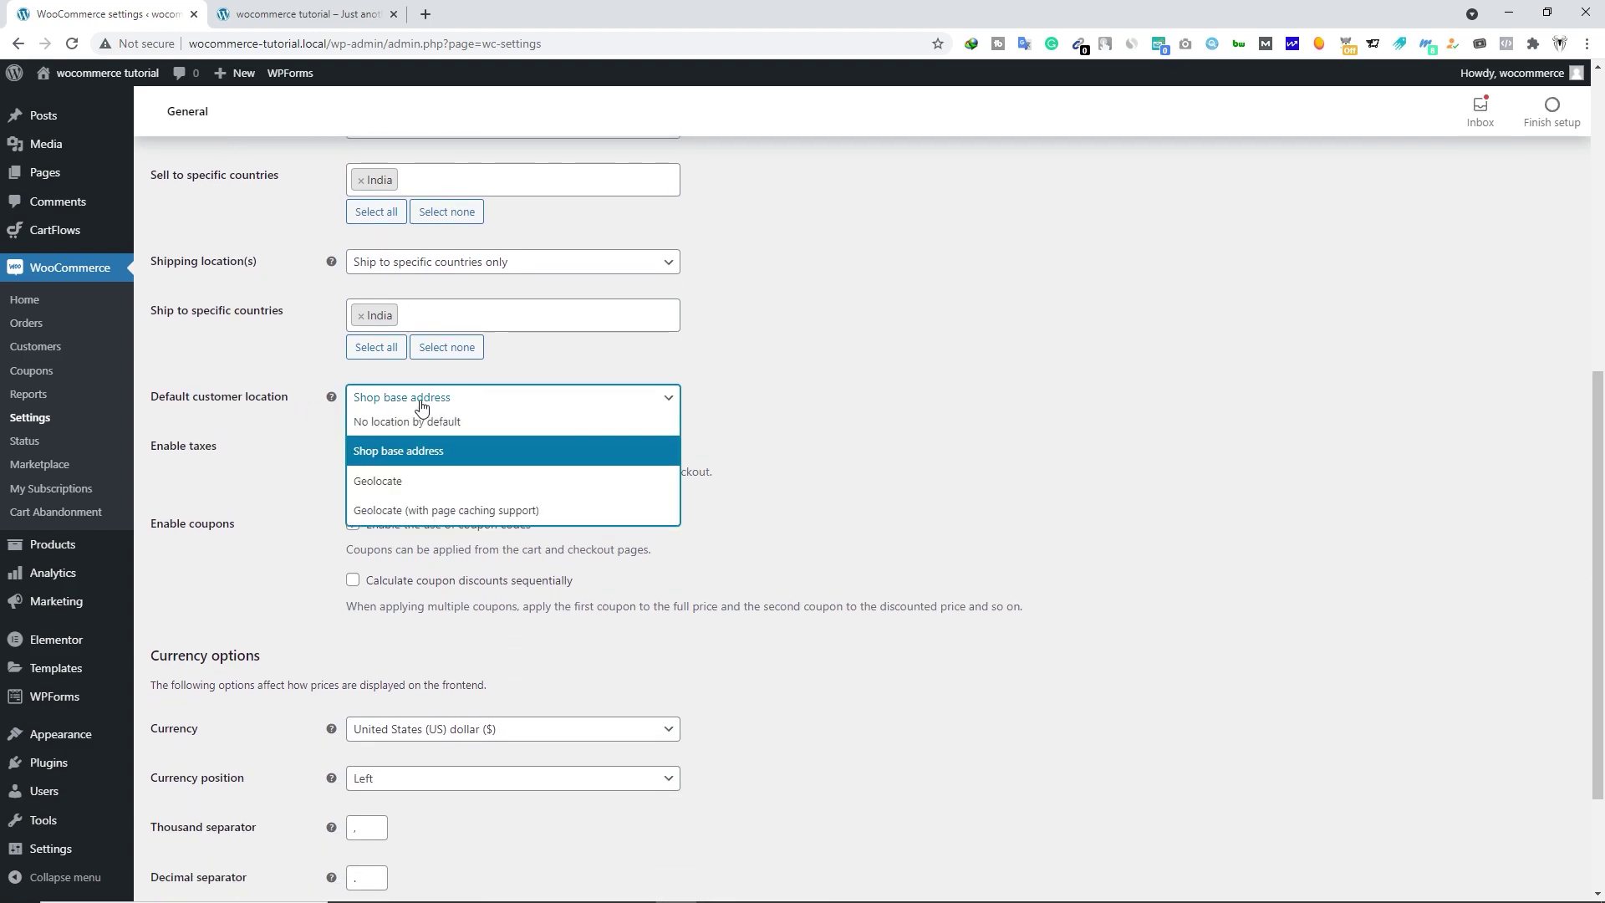
click(214, 442)
scroll(200, 430, down, 2)
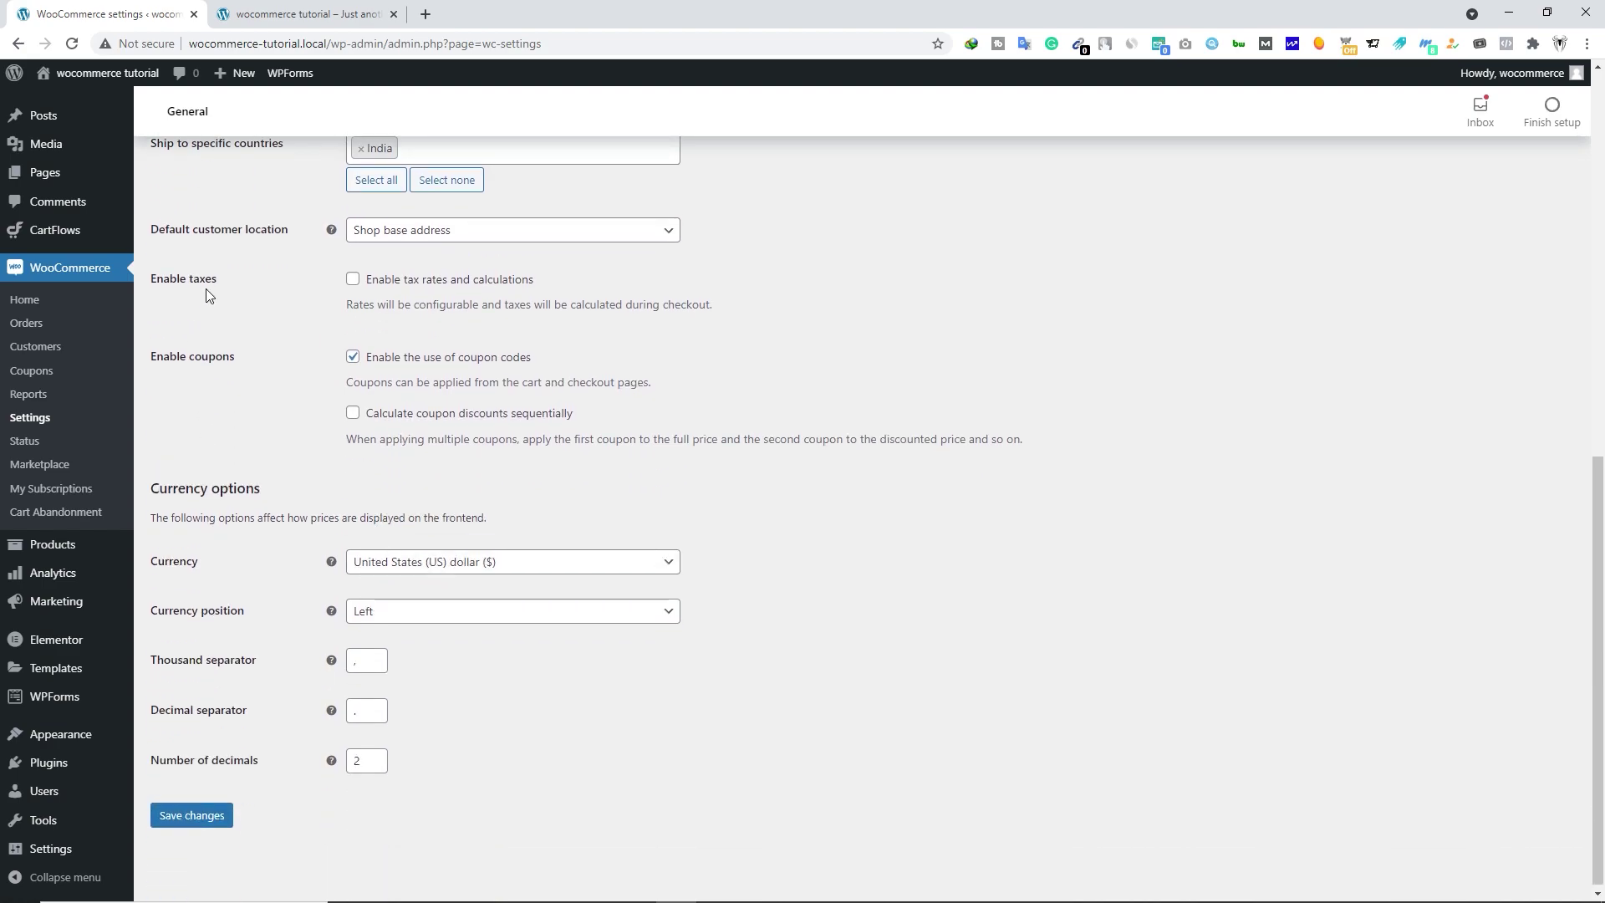
click(354, 283)
- Set the store currency to Indian rupee (₹) and save the general settings
scroll(234, 377, down, 1)
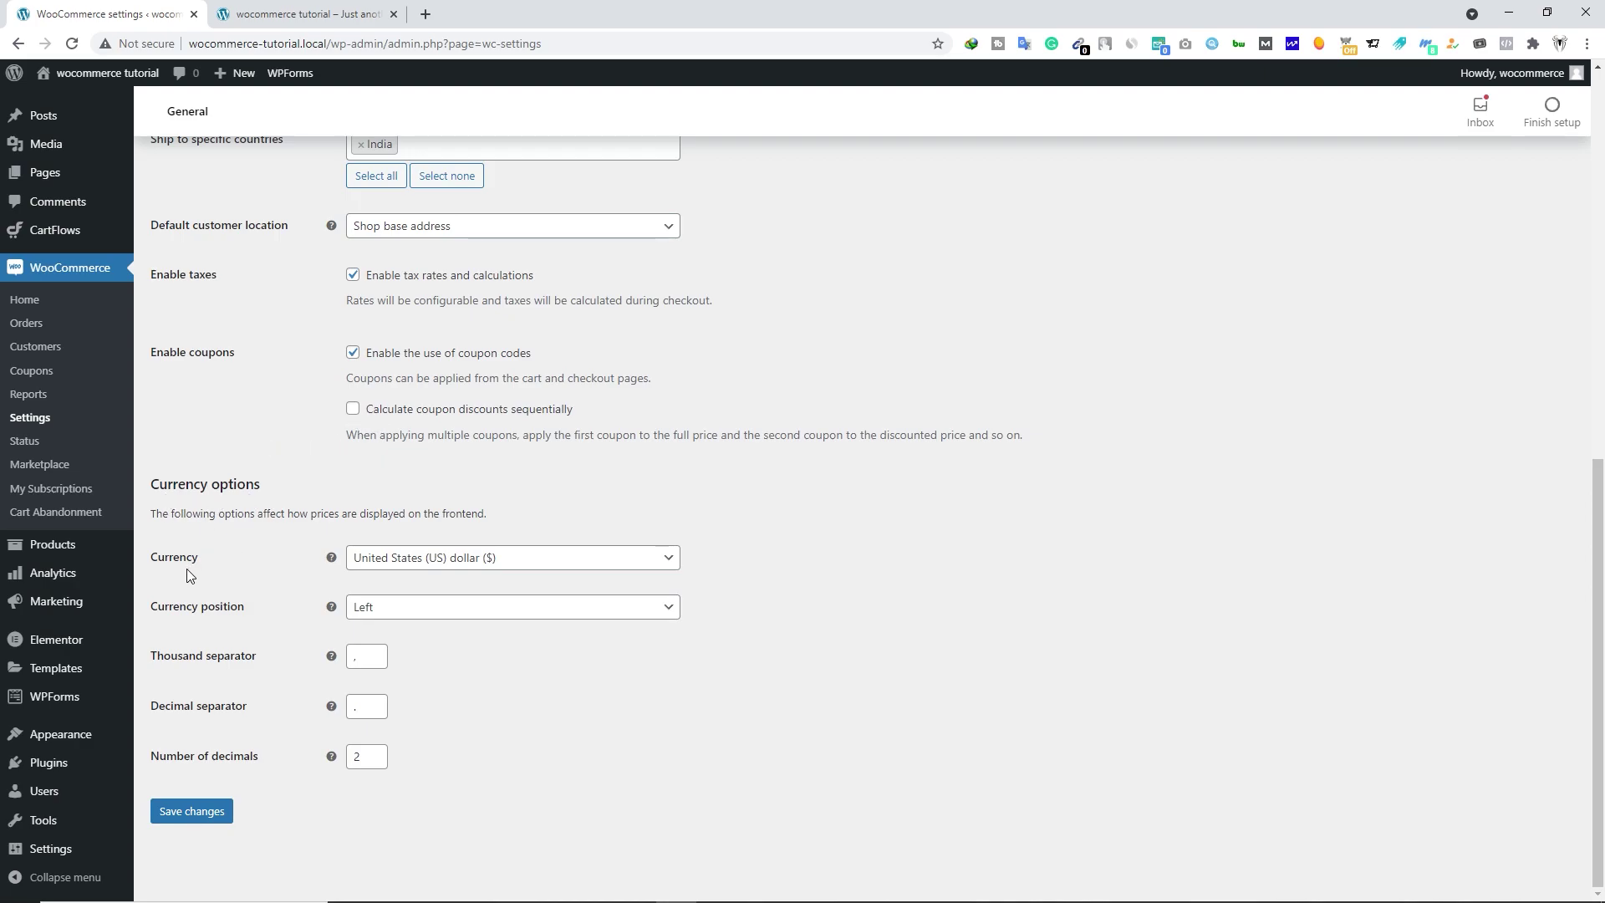
click(425, 569)
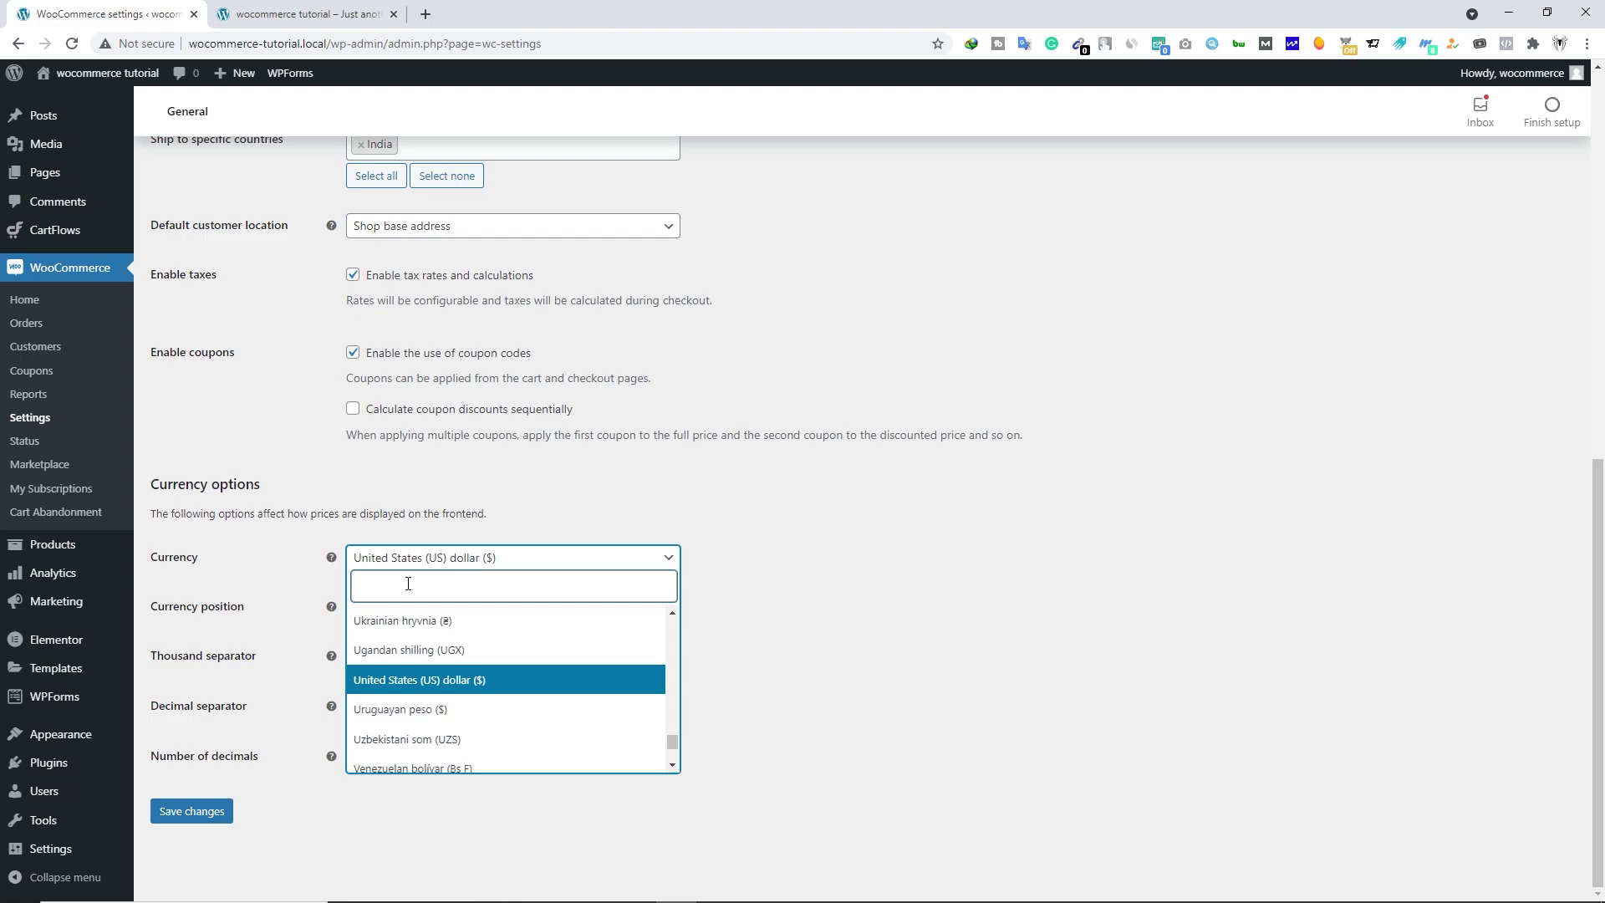
scroll(408, 584, up, 1)
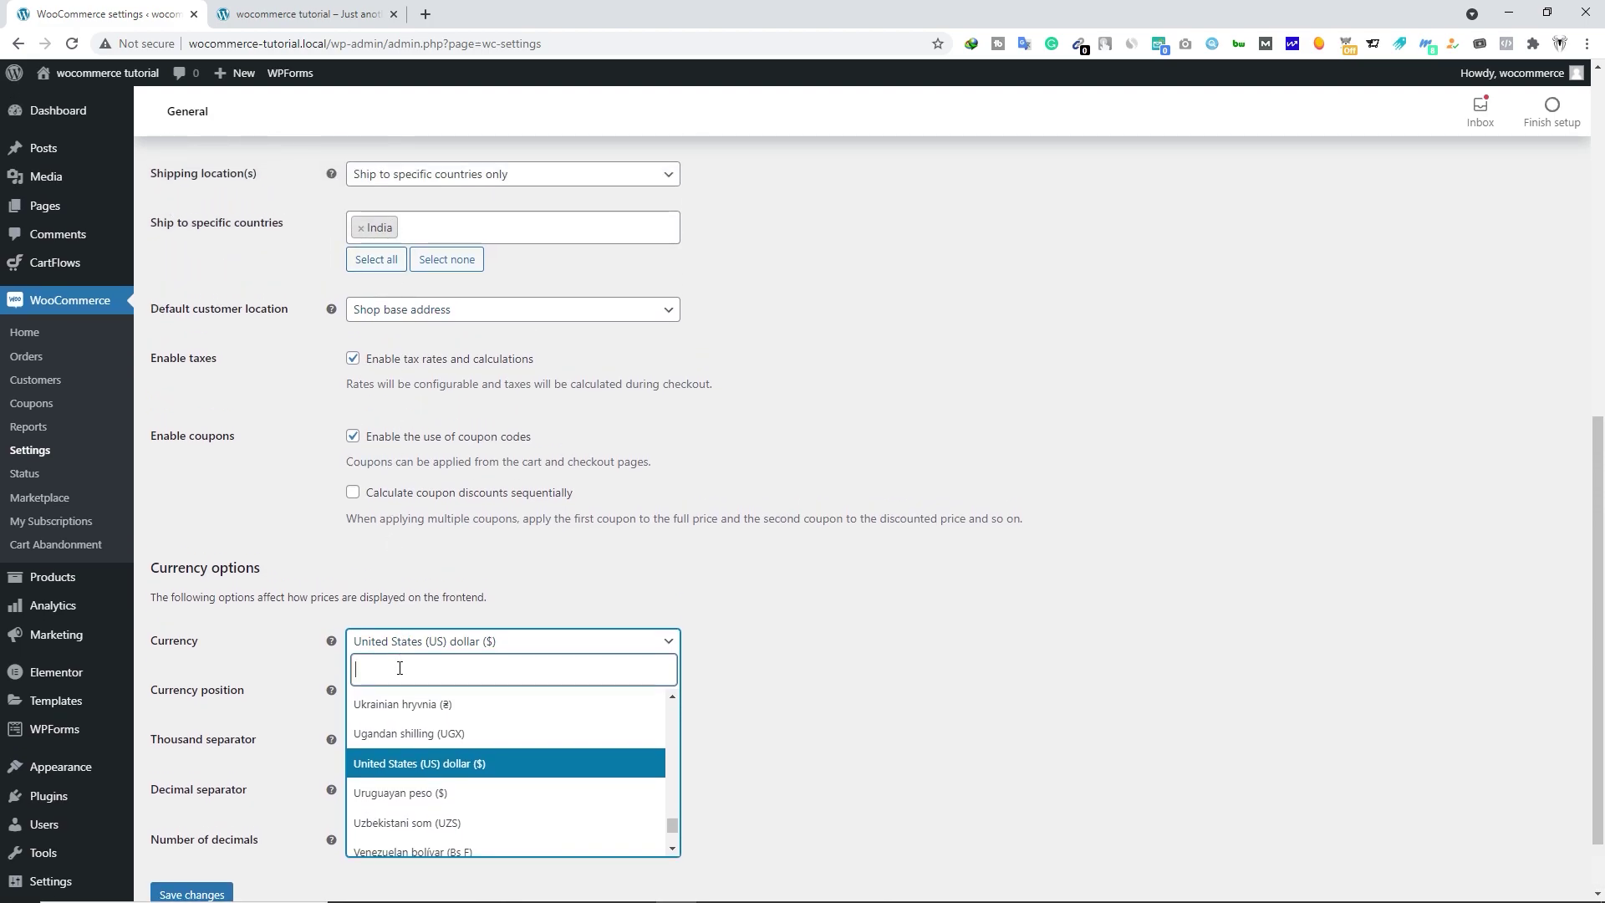
text(india)
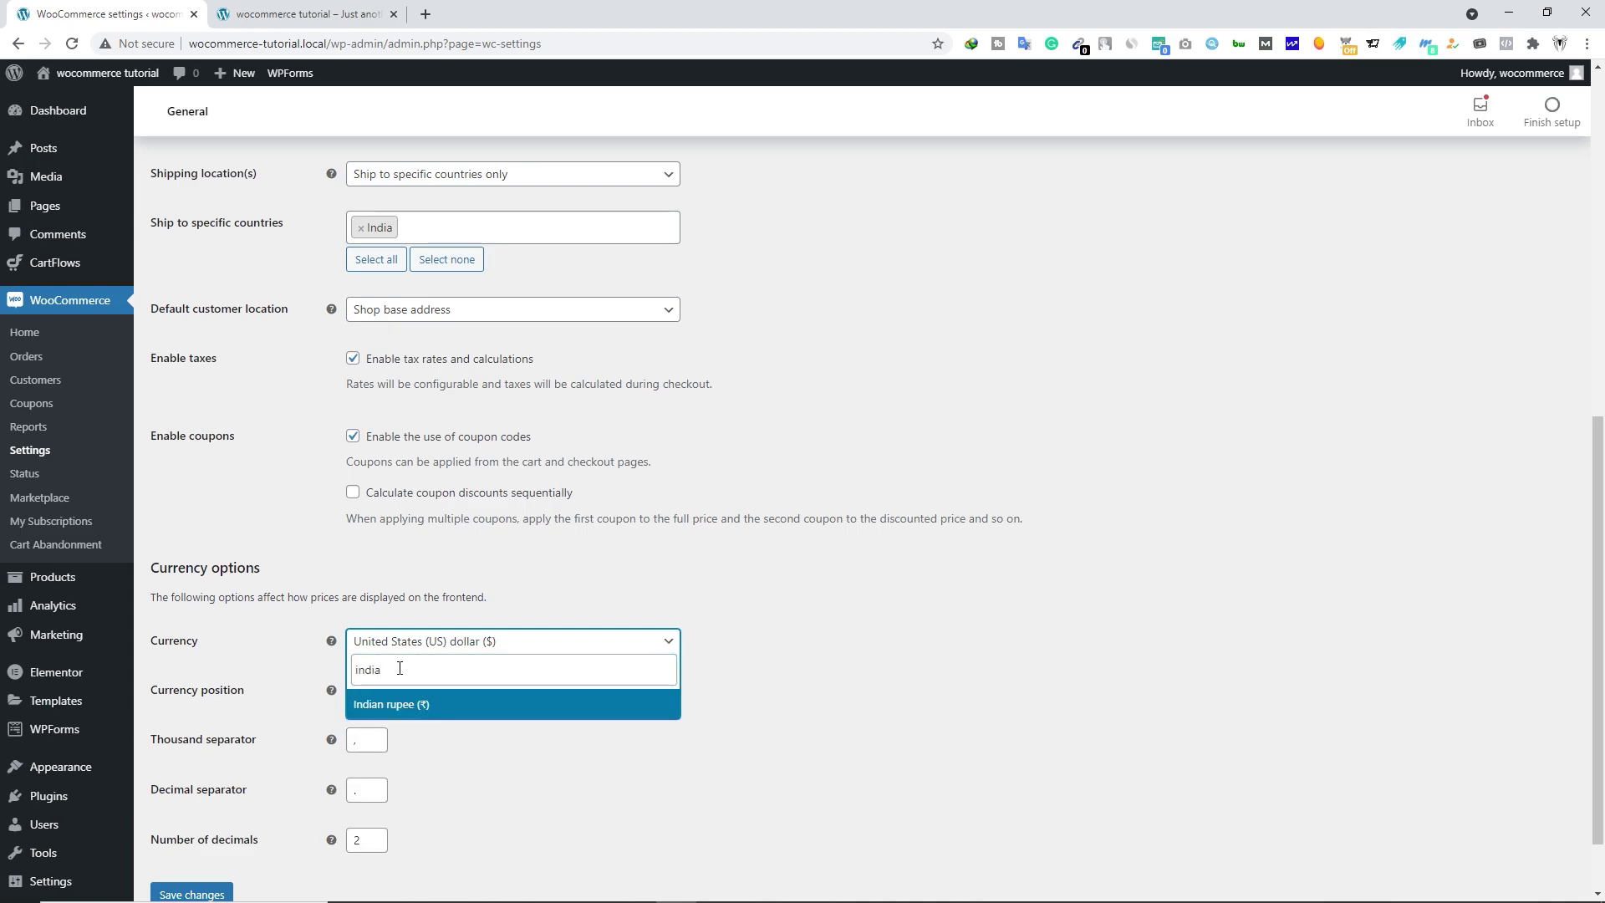
click(445, 704)
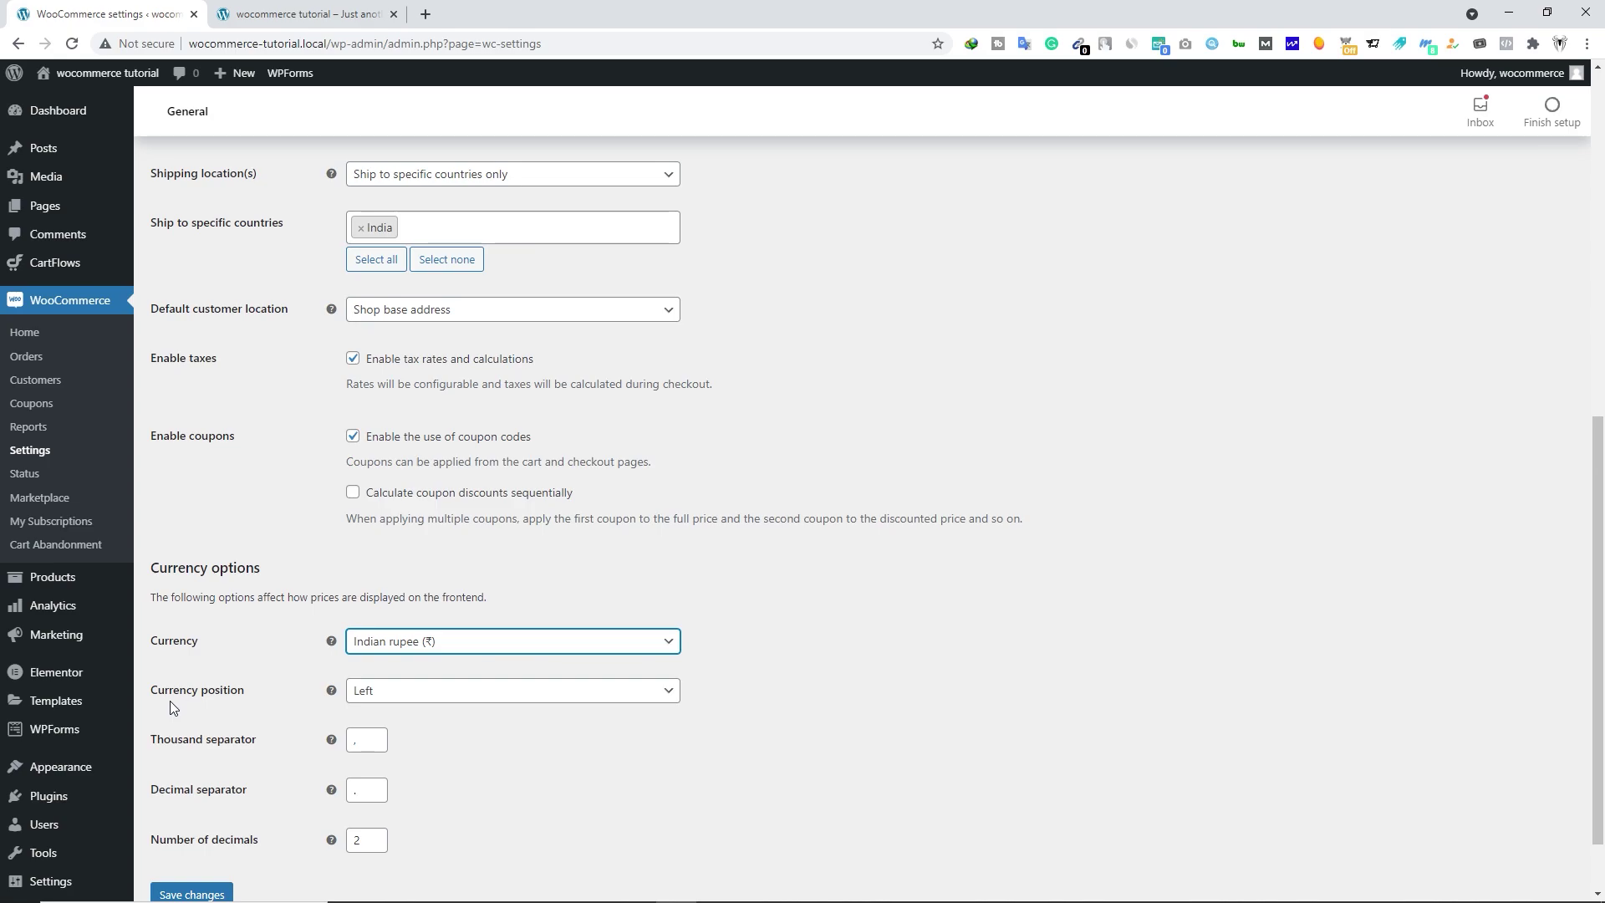
scroll(169, 700, down, 1)
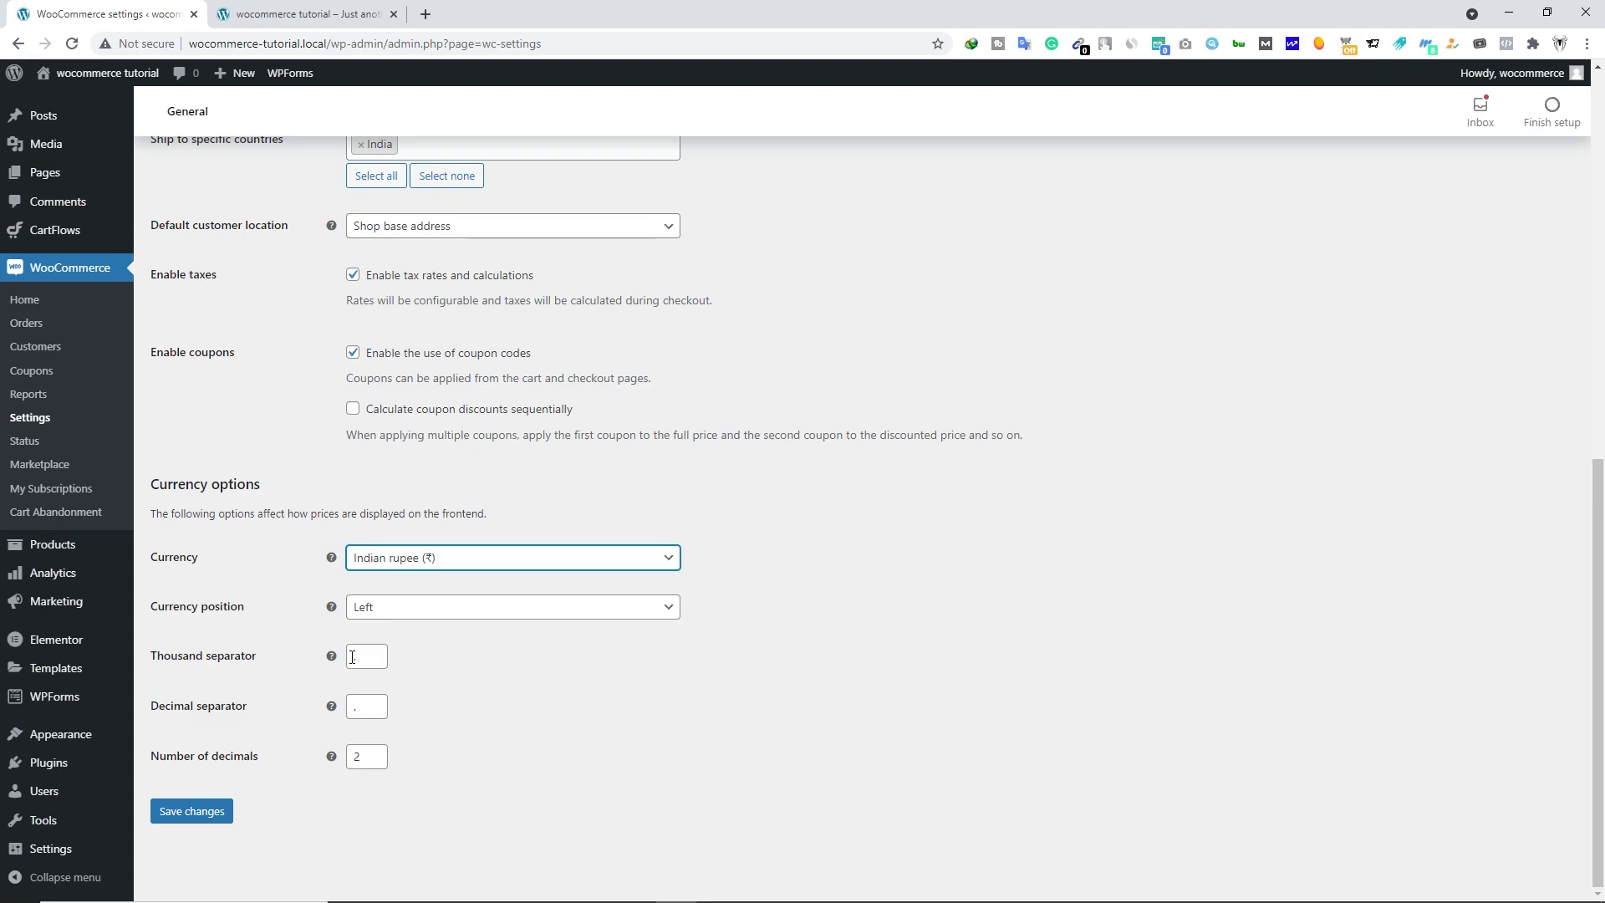
click(199, 823)
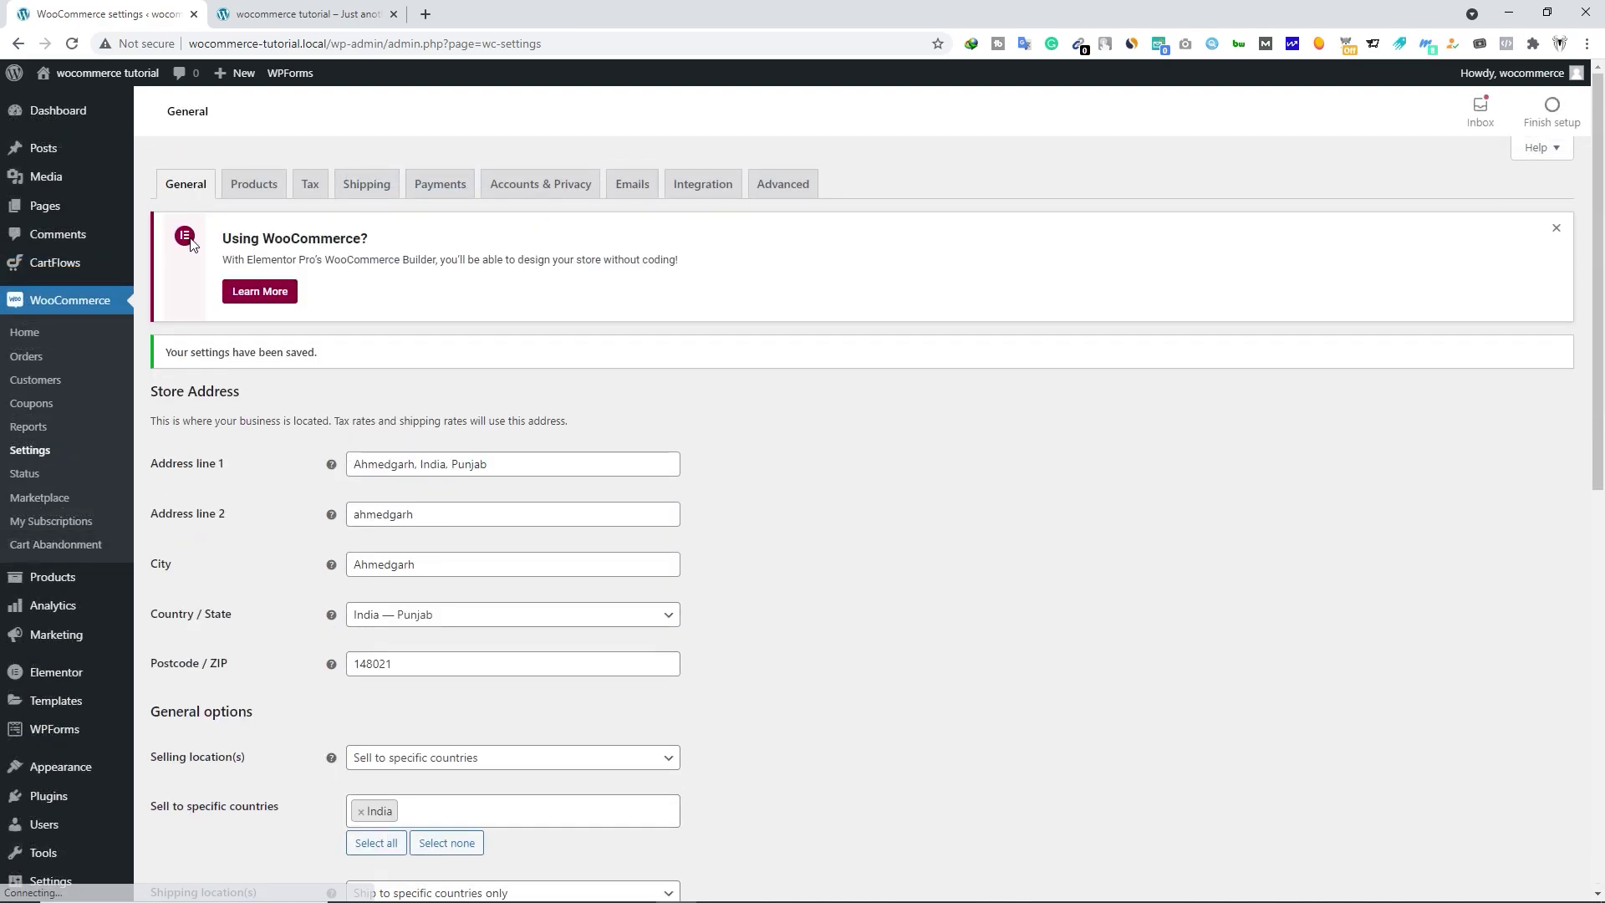
- Open the product settings and review the shop page choices, add-to-cart behaviour and placeholder image options
click(255, 190)
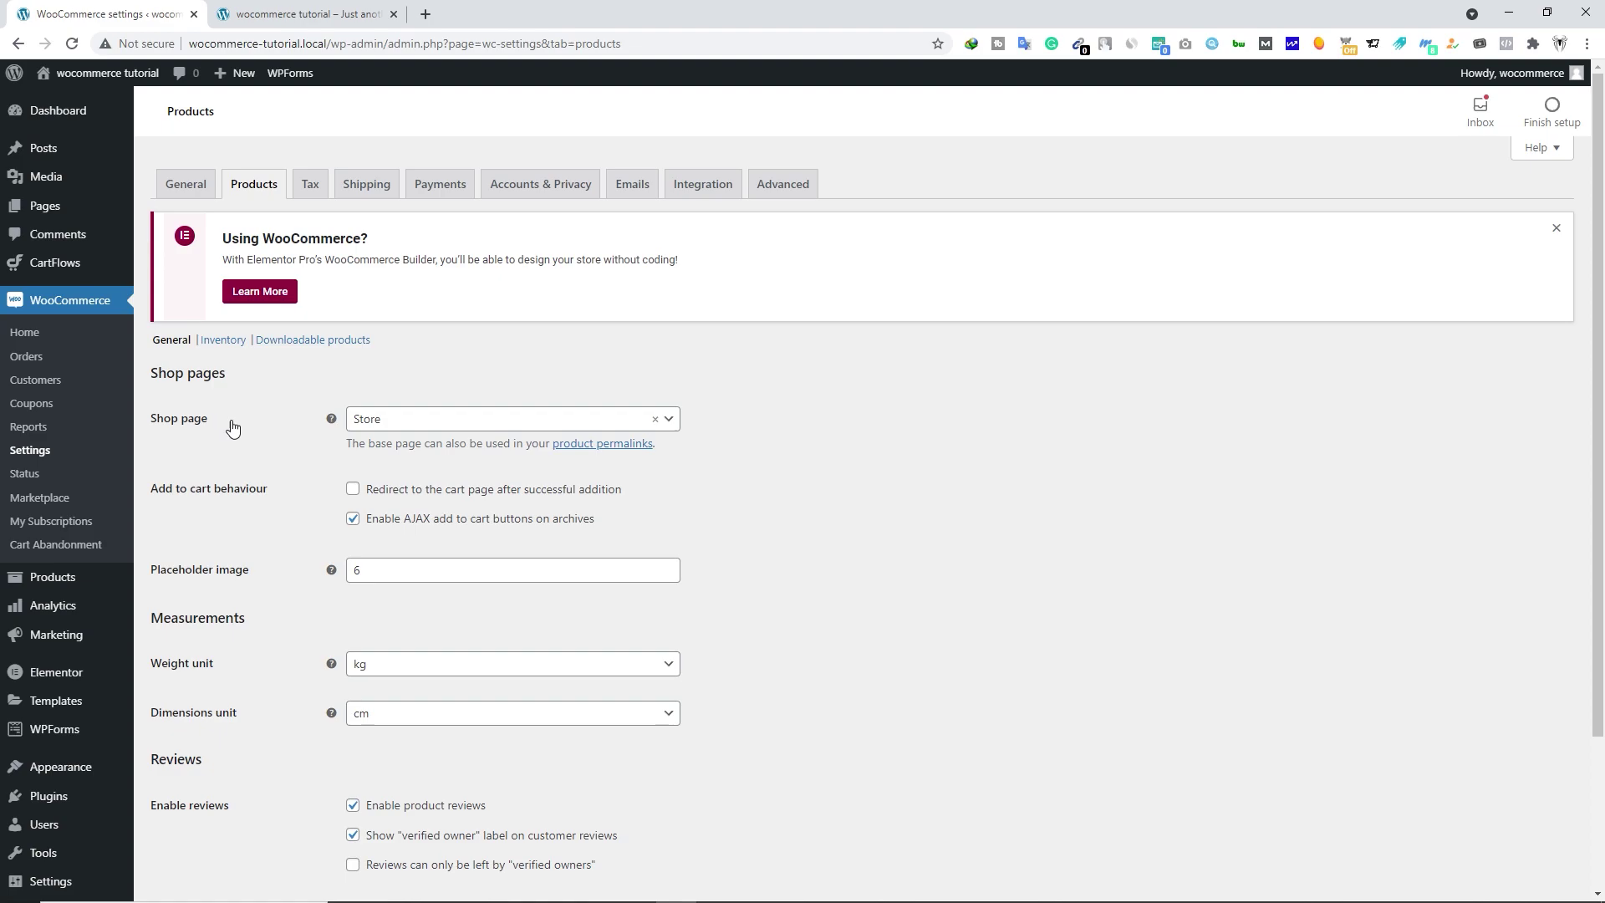
click(412, 420)
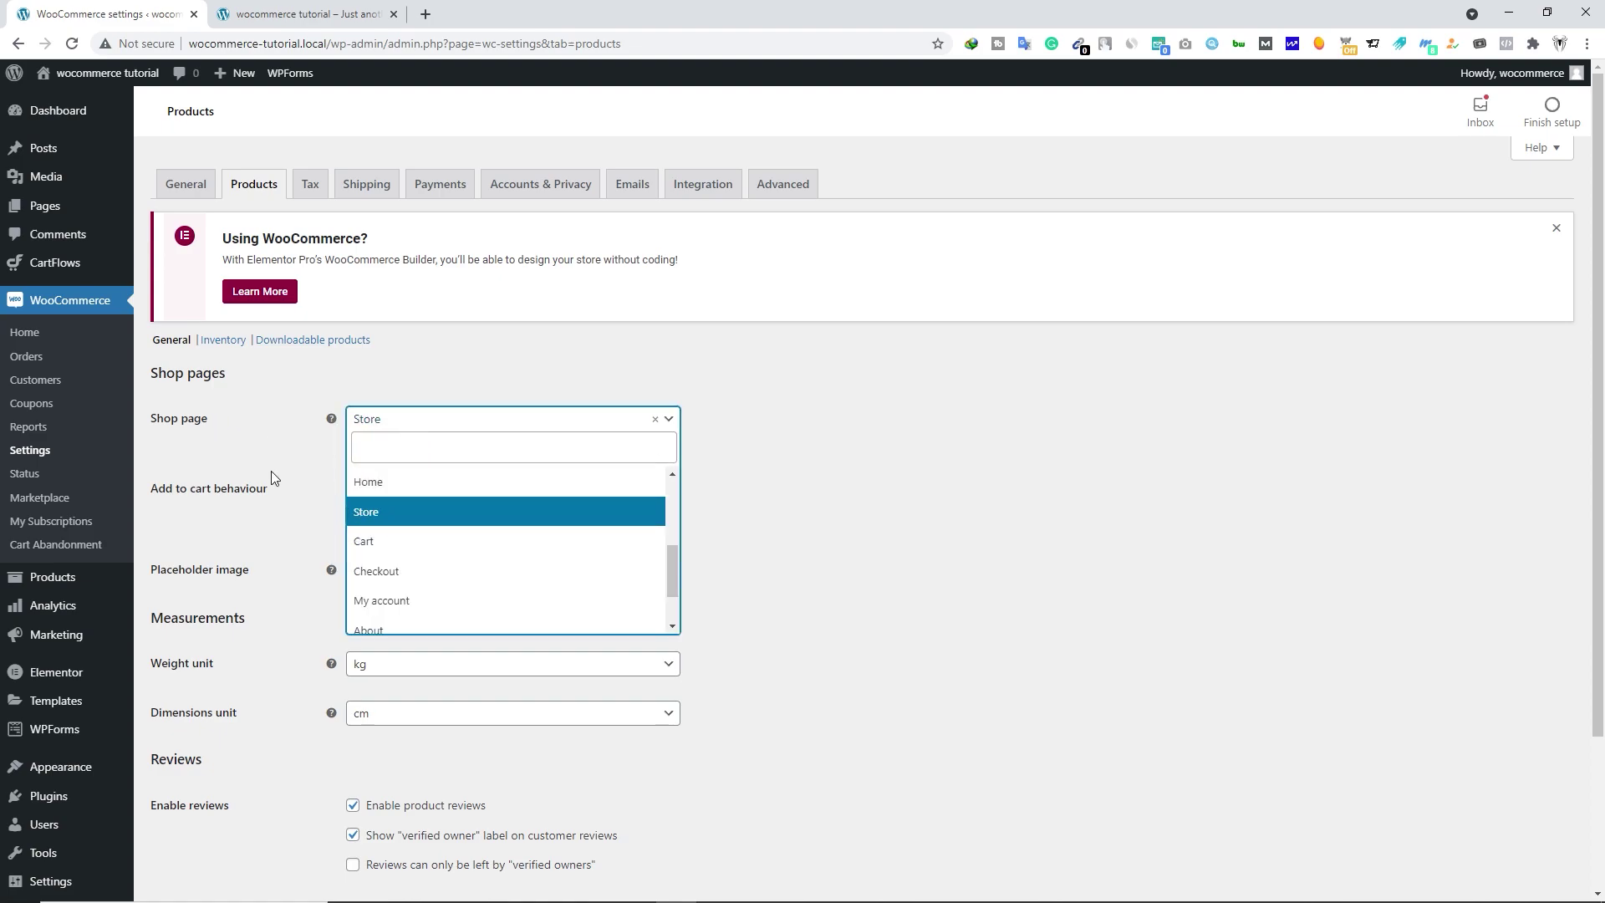
click(199, 424)
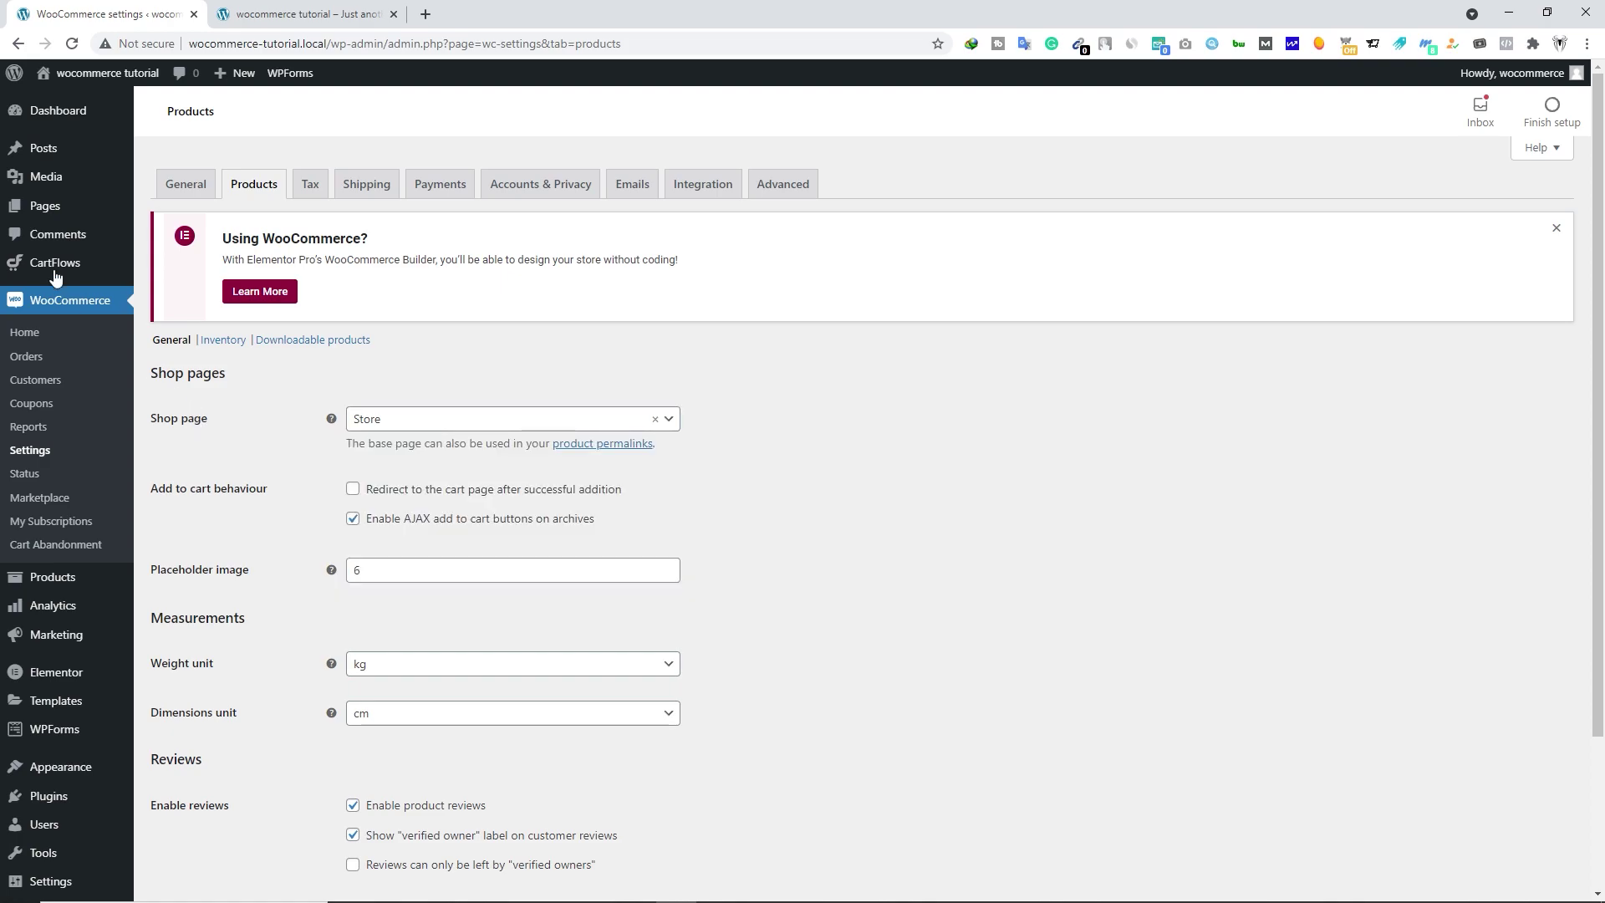
mouse_move(76, 216)
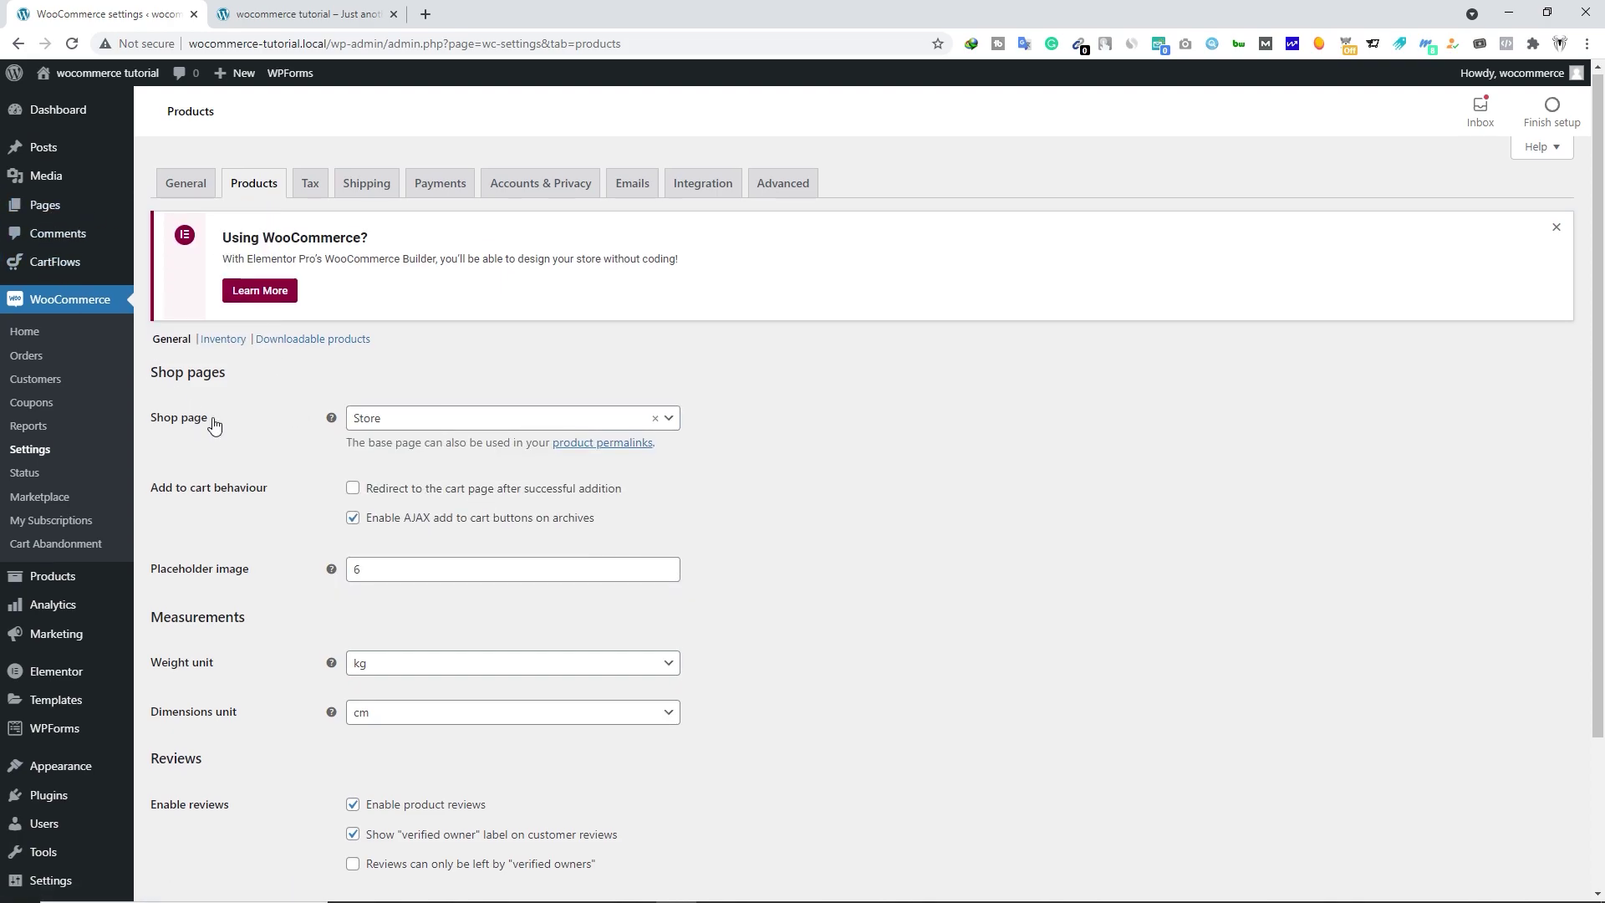
scroll(171, 344, down, 2)
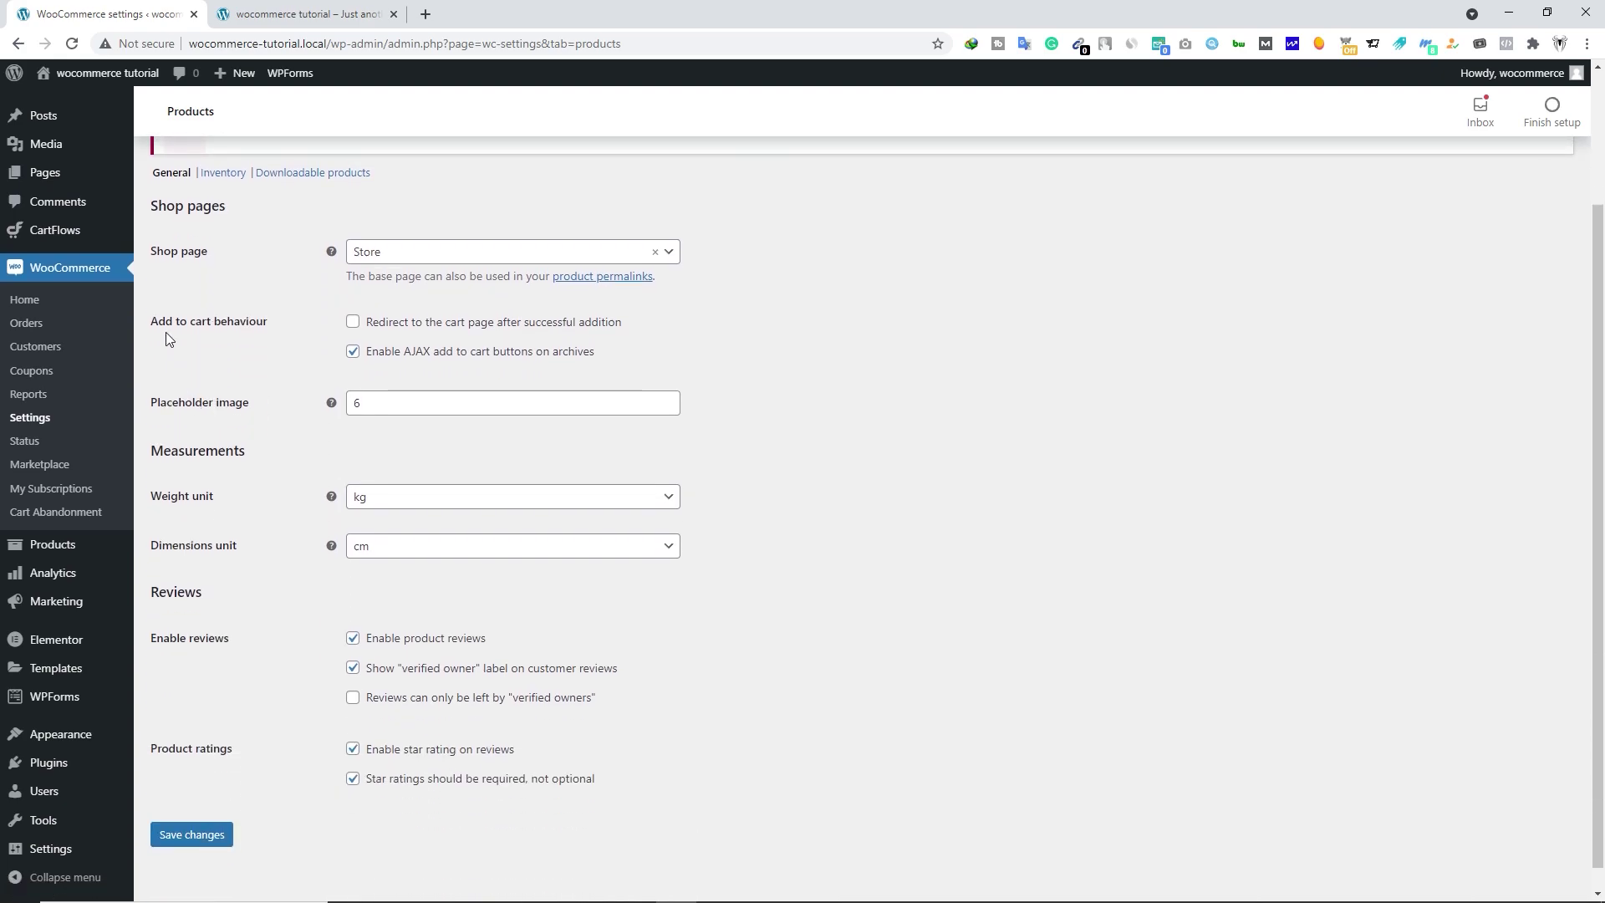
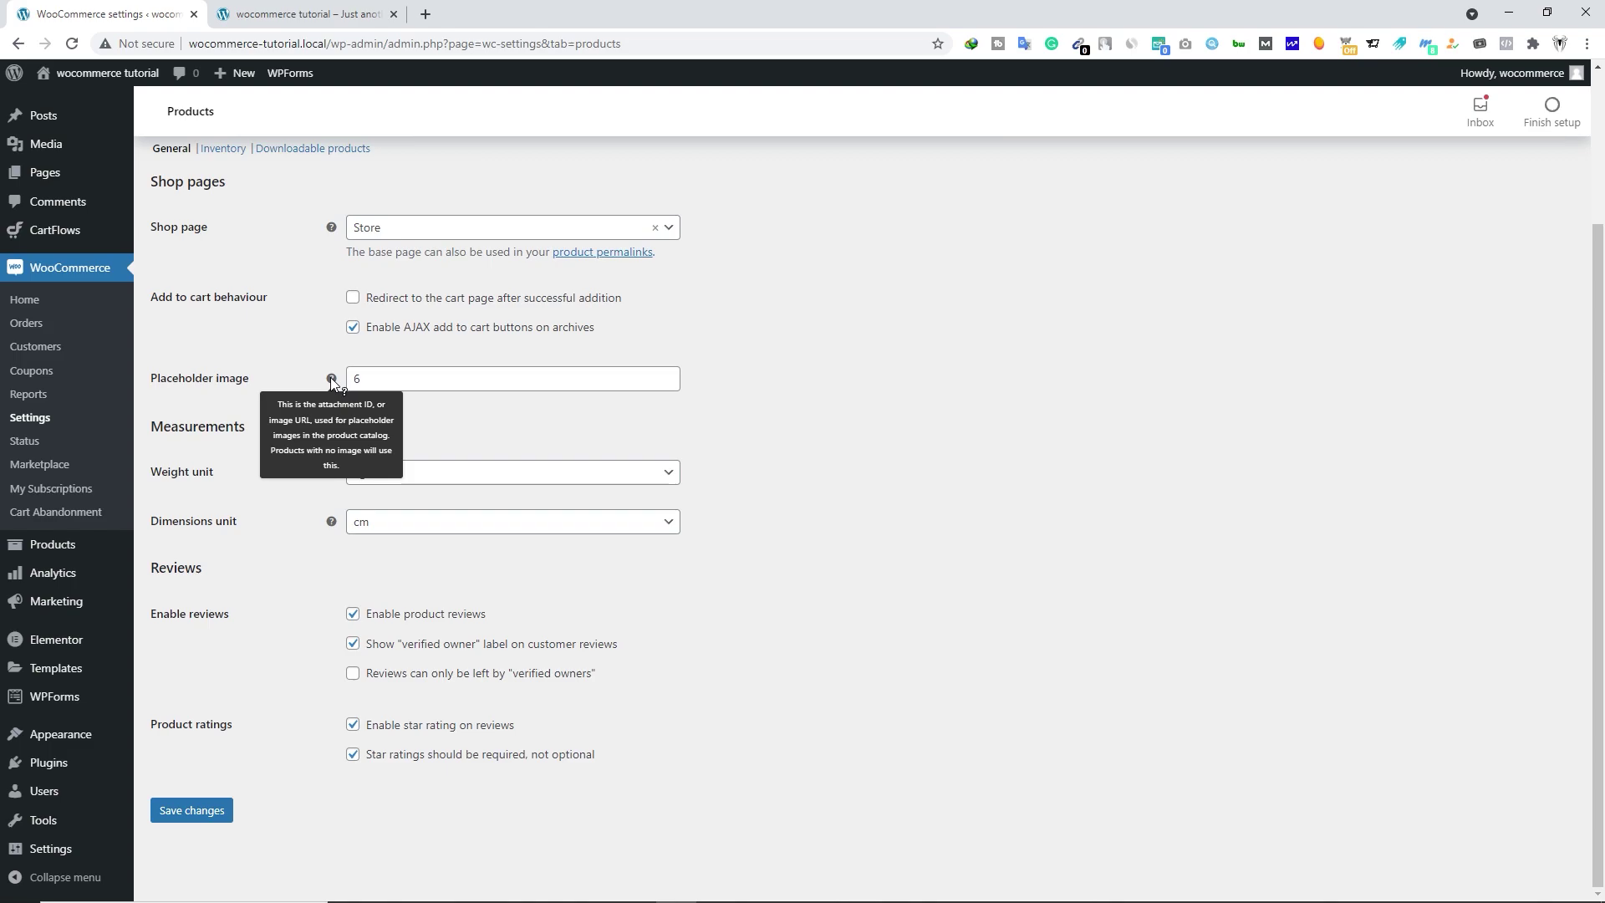
drag(364, 379, 326, 378)
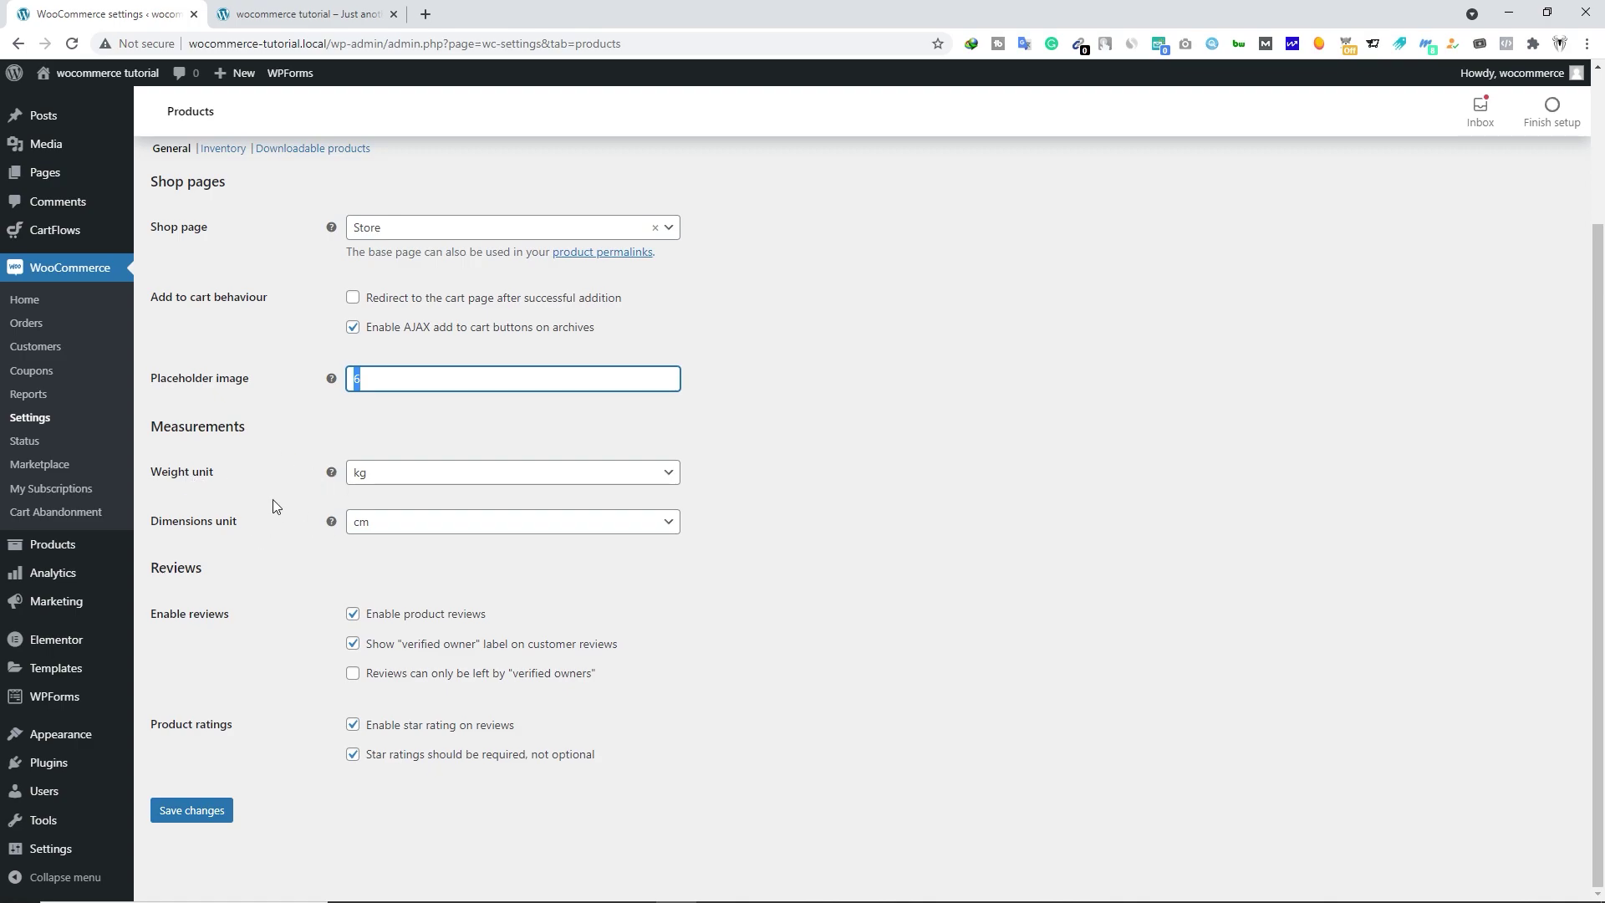
- Set the weight unit to g, keep dimensions in cm, turn off the "verified owner" review label and save the product settings
click(373, 481)
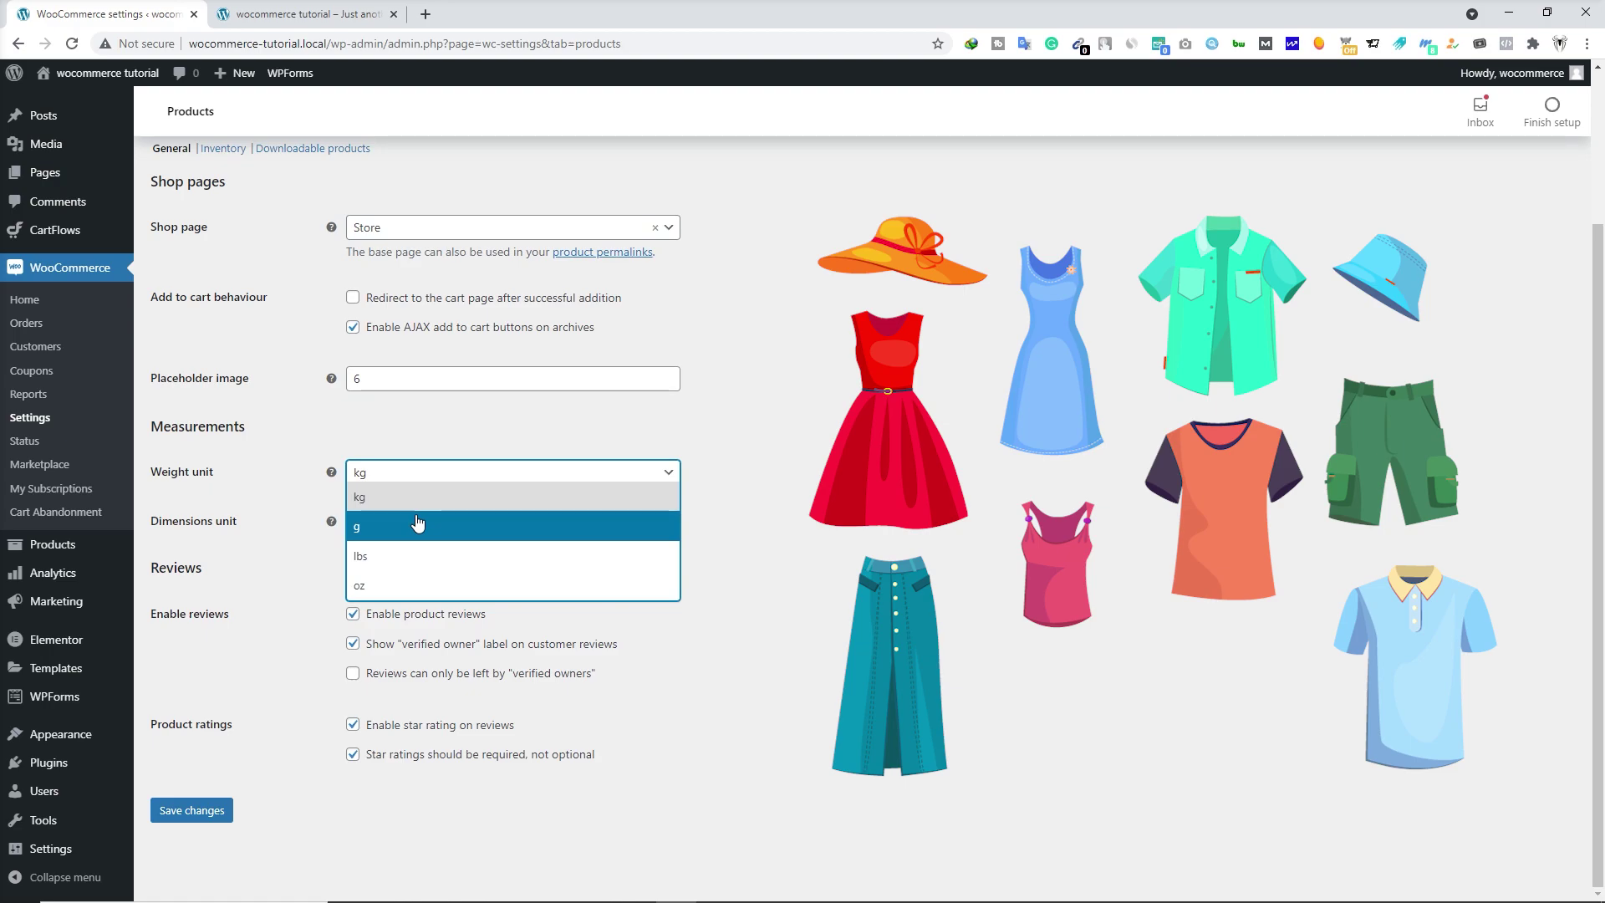
click(392, 529)
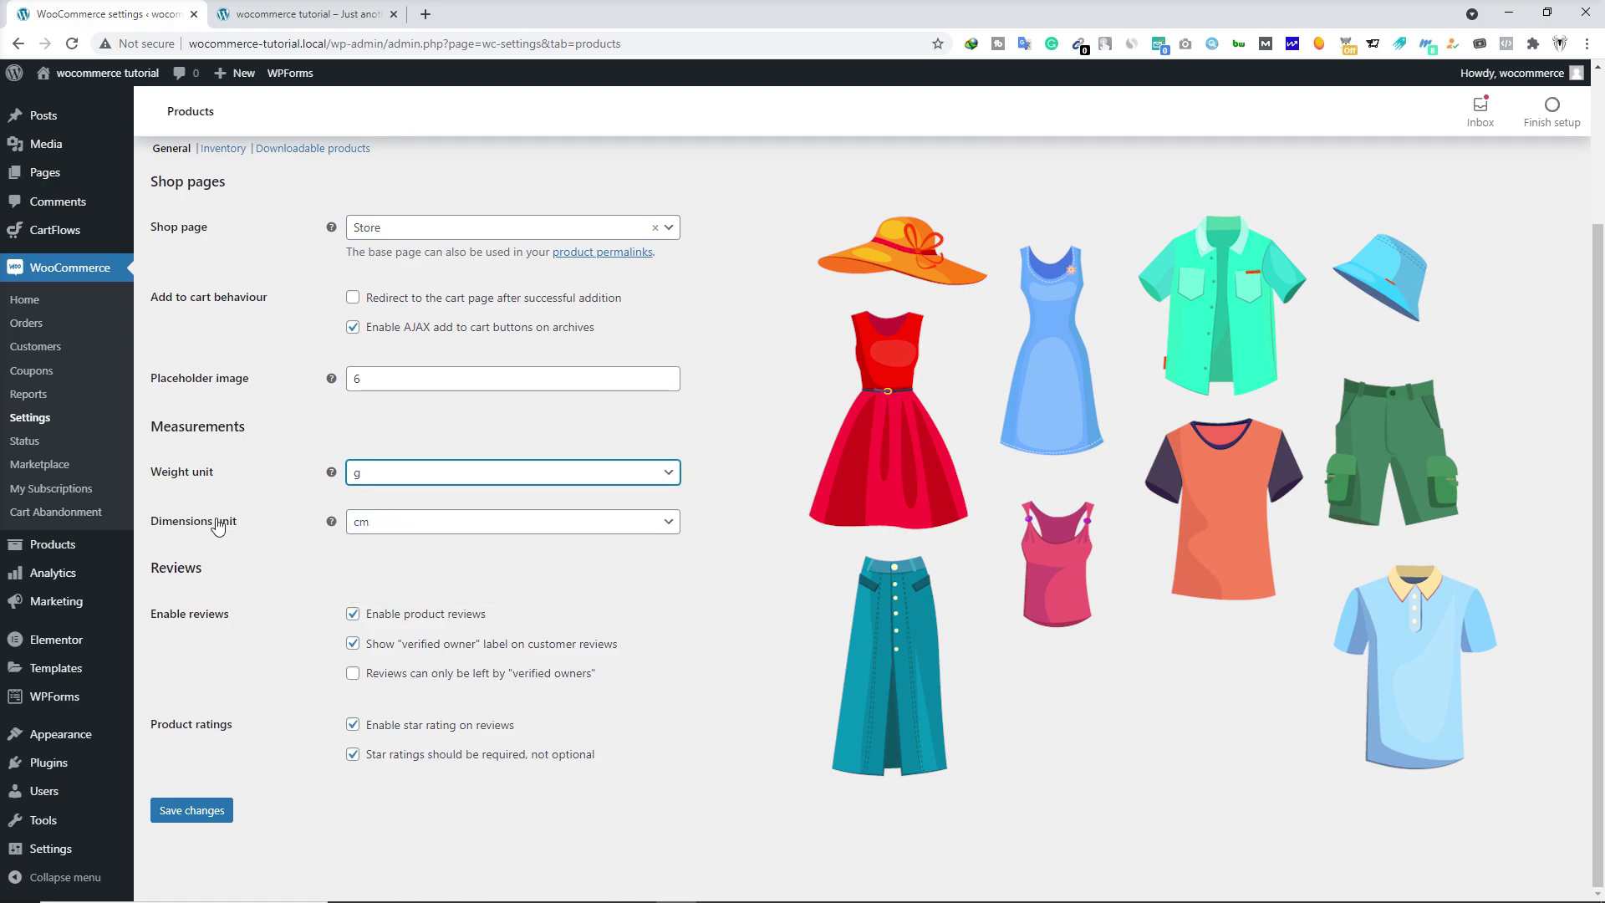
click(382, 529)
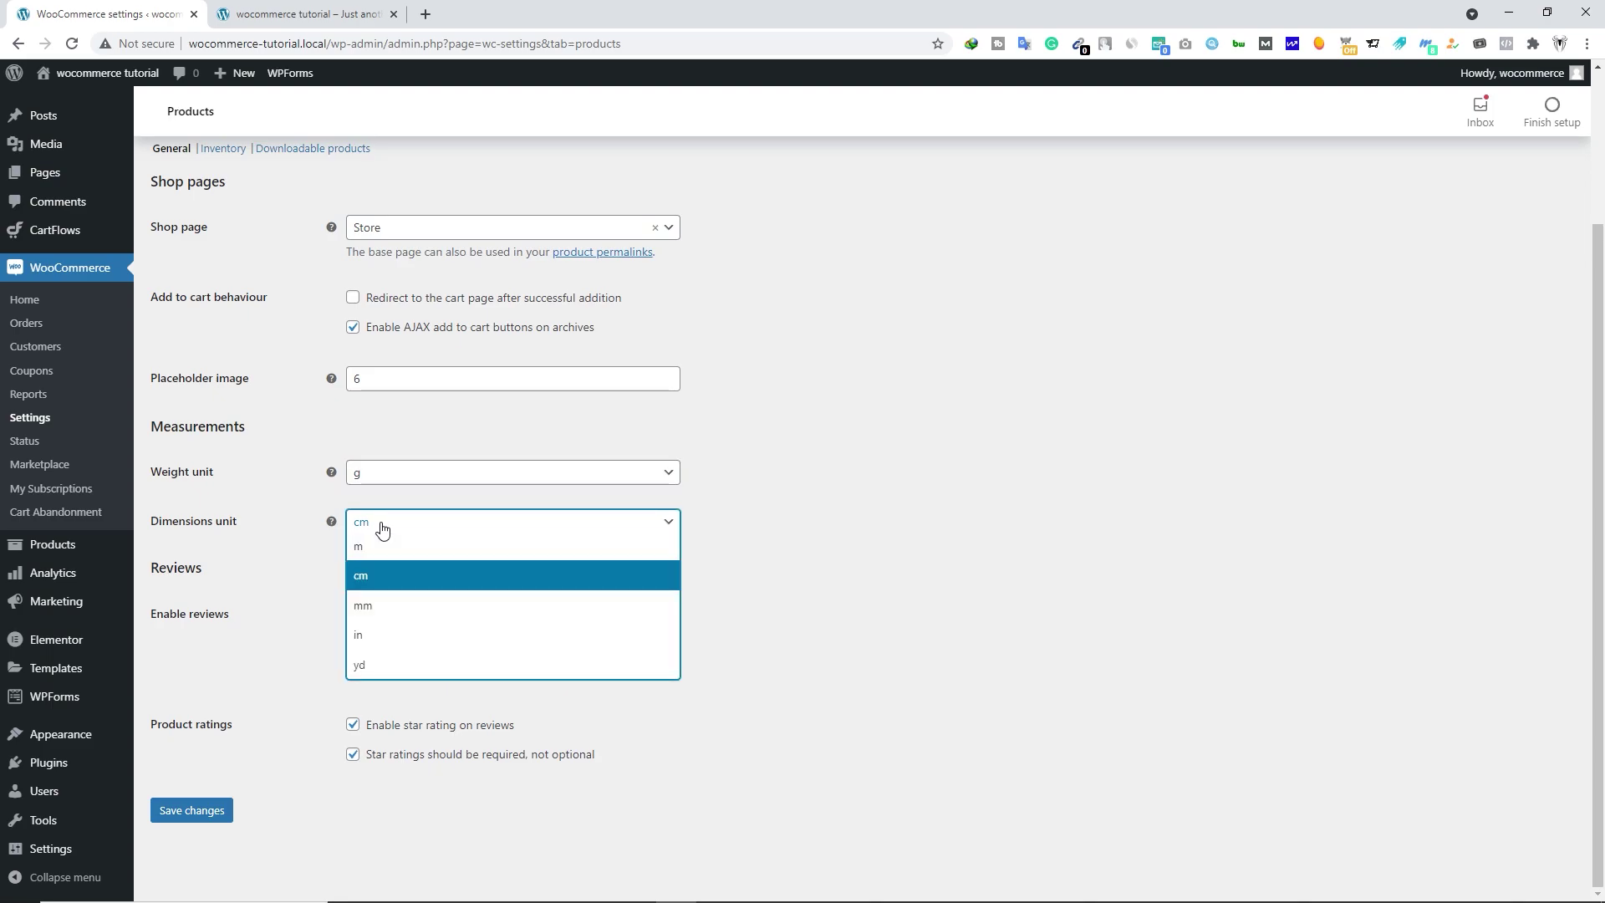
click(382, 530)
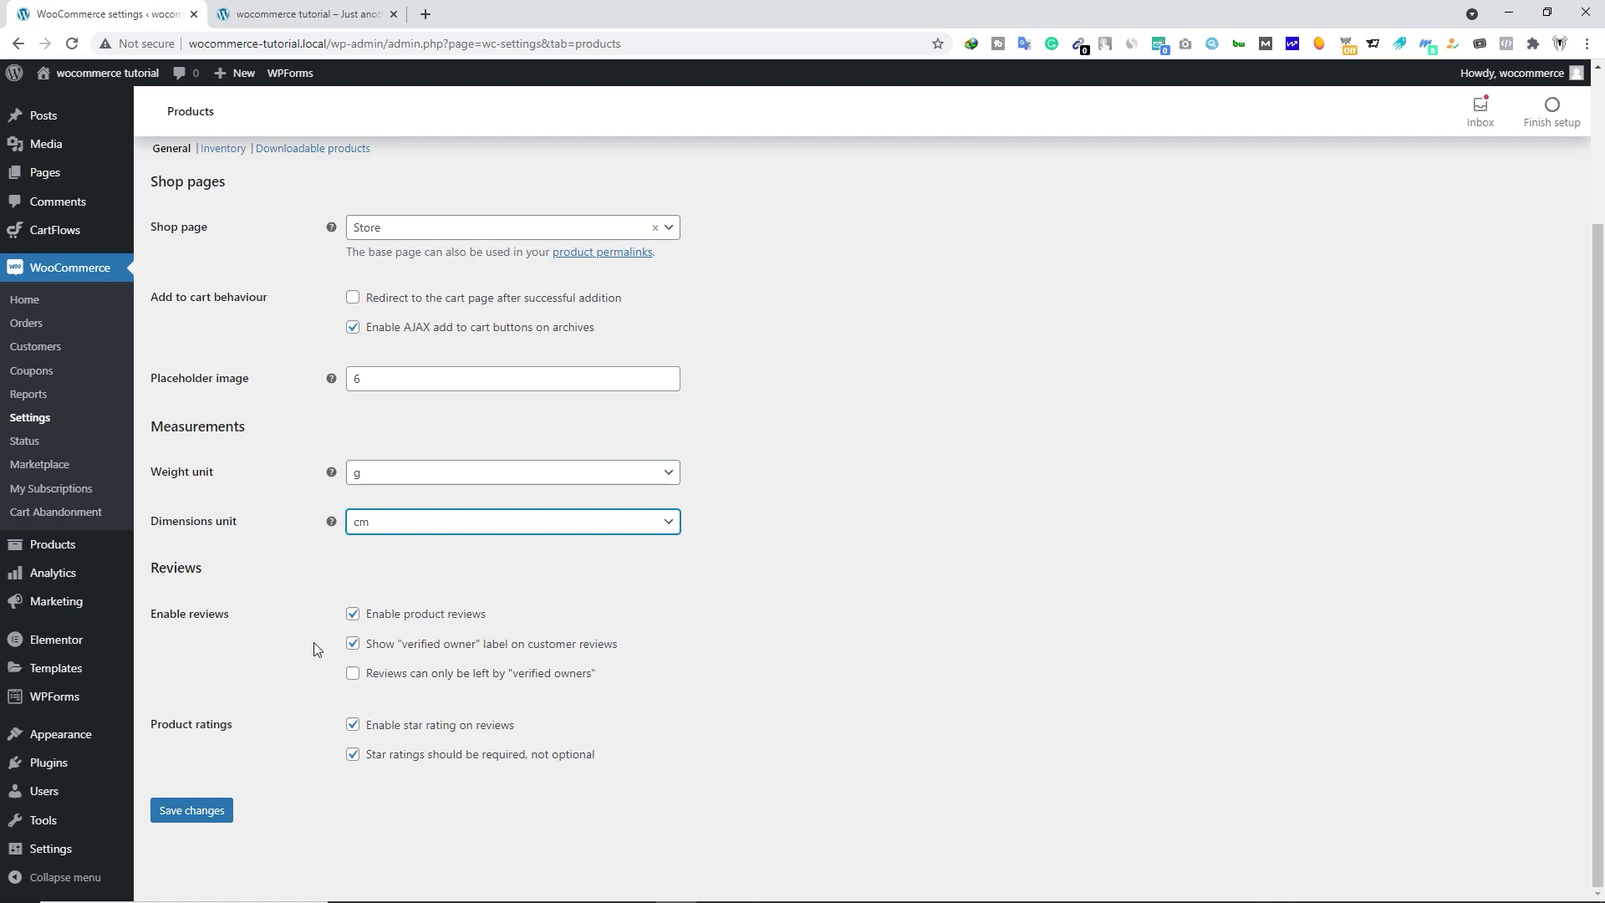
click(352, 640)
click(199, 811)
- Open the inventory settings for products and review the stock hold time and the notification recipient
click(223, 339)
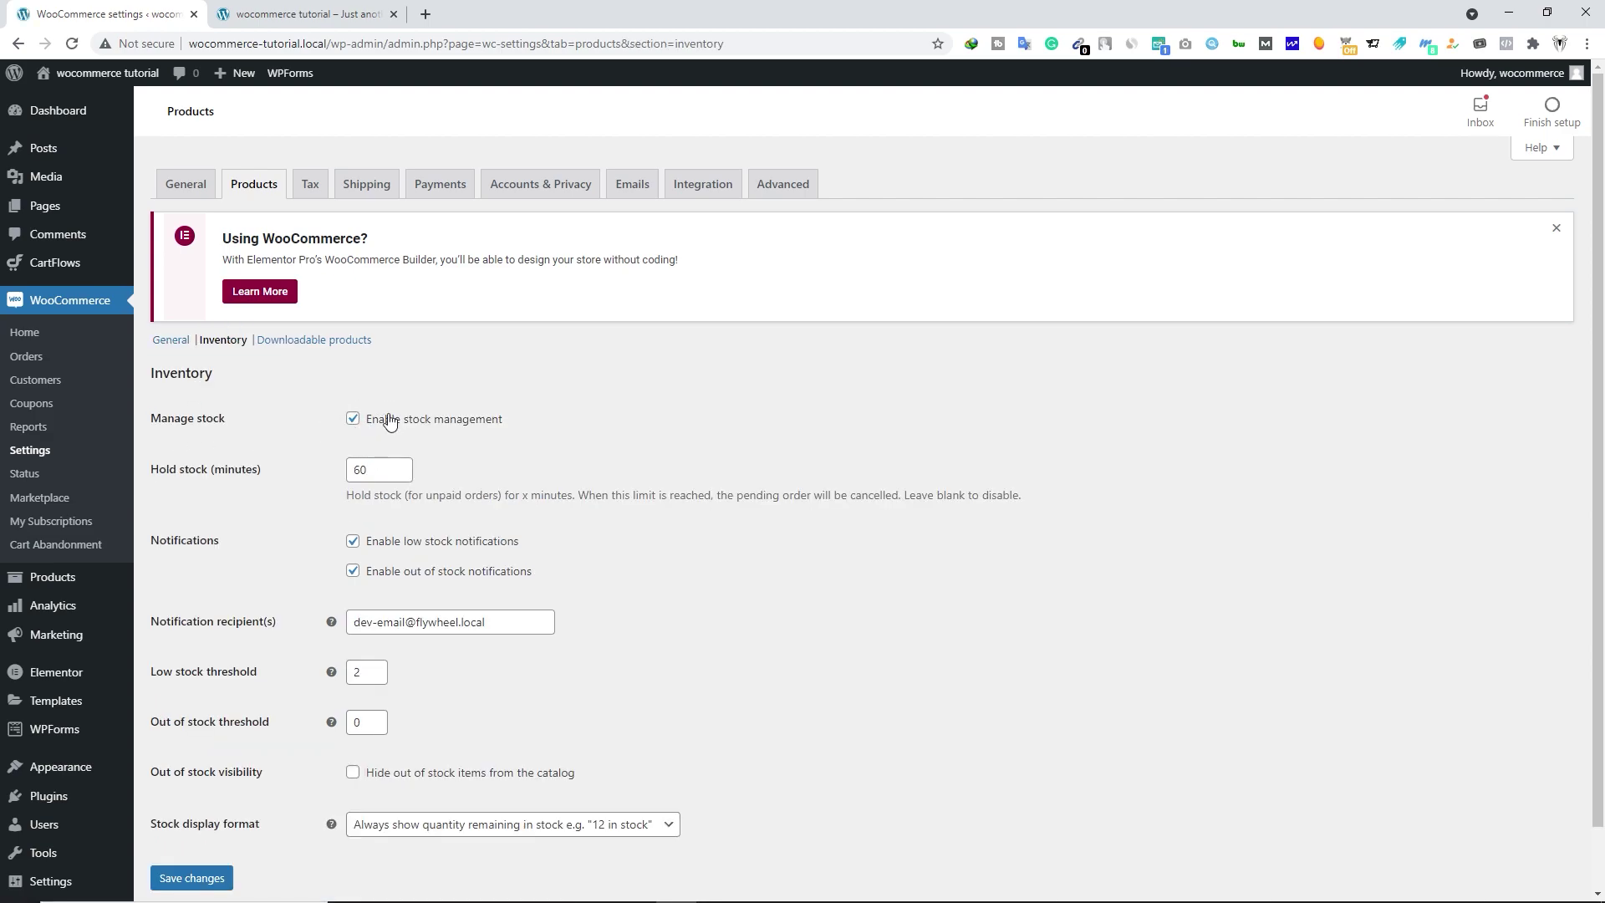
click(370, 465)
drag(375, 471, 338, 476)
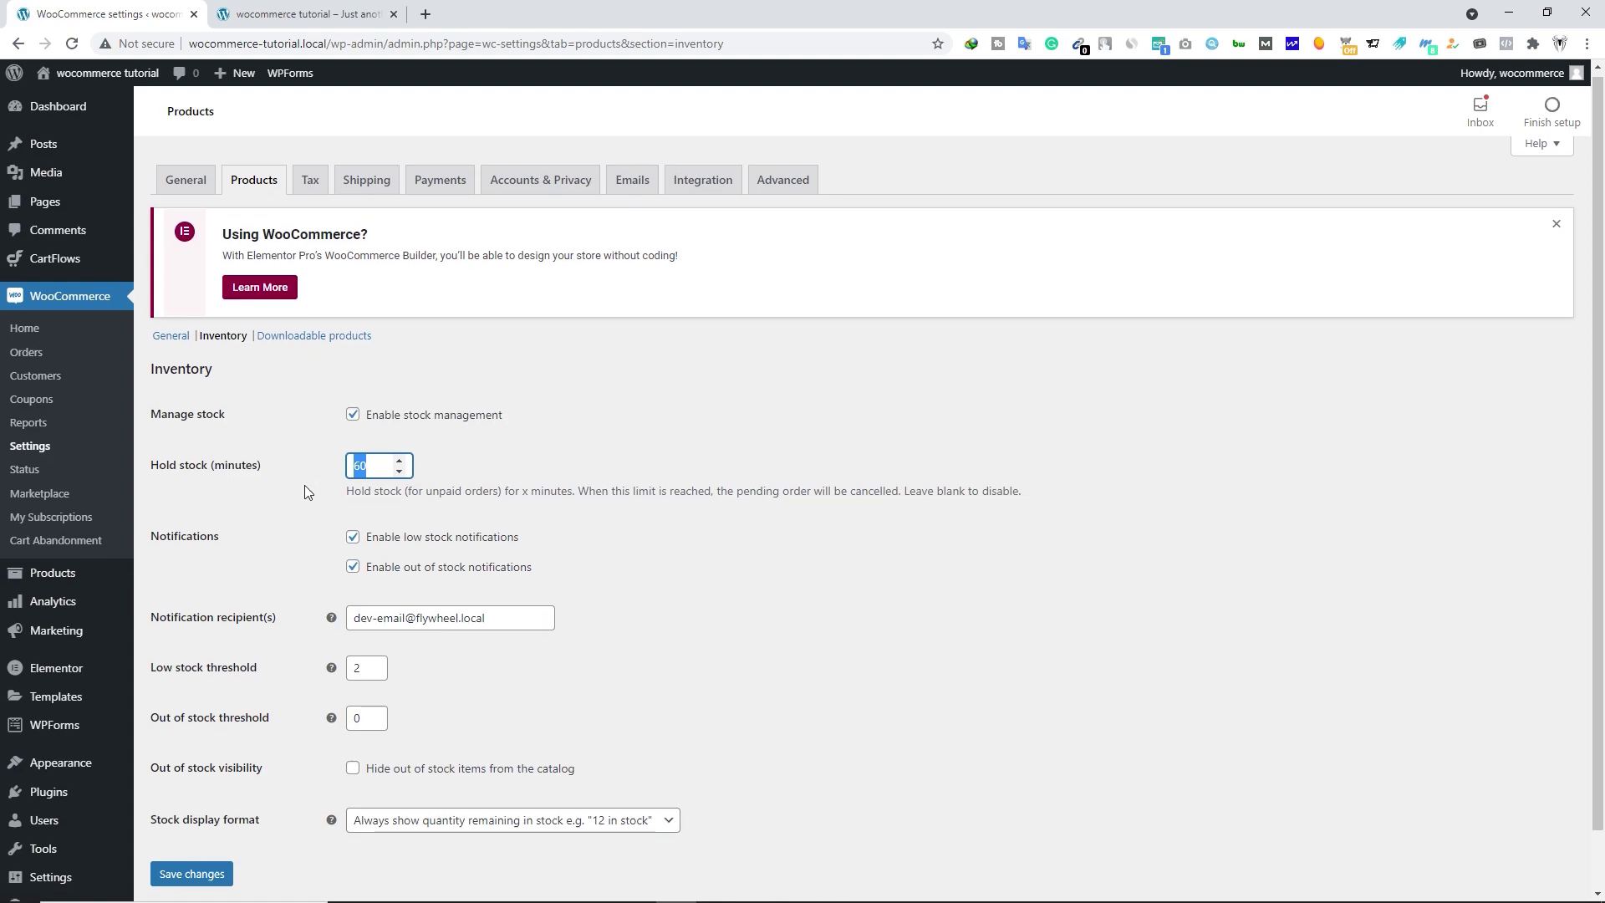
scroll(305, 489, down, 1)
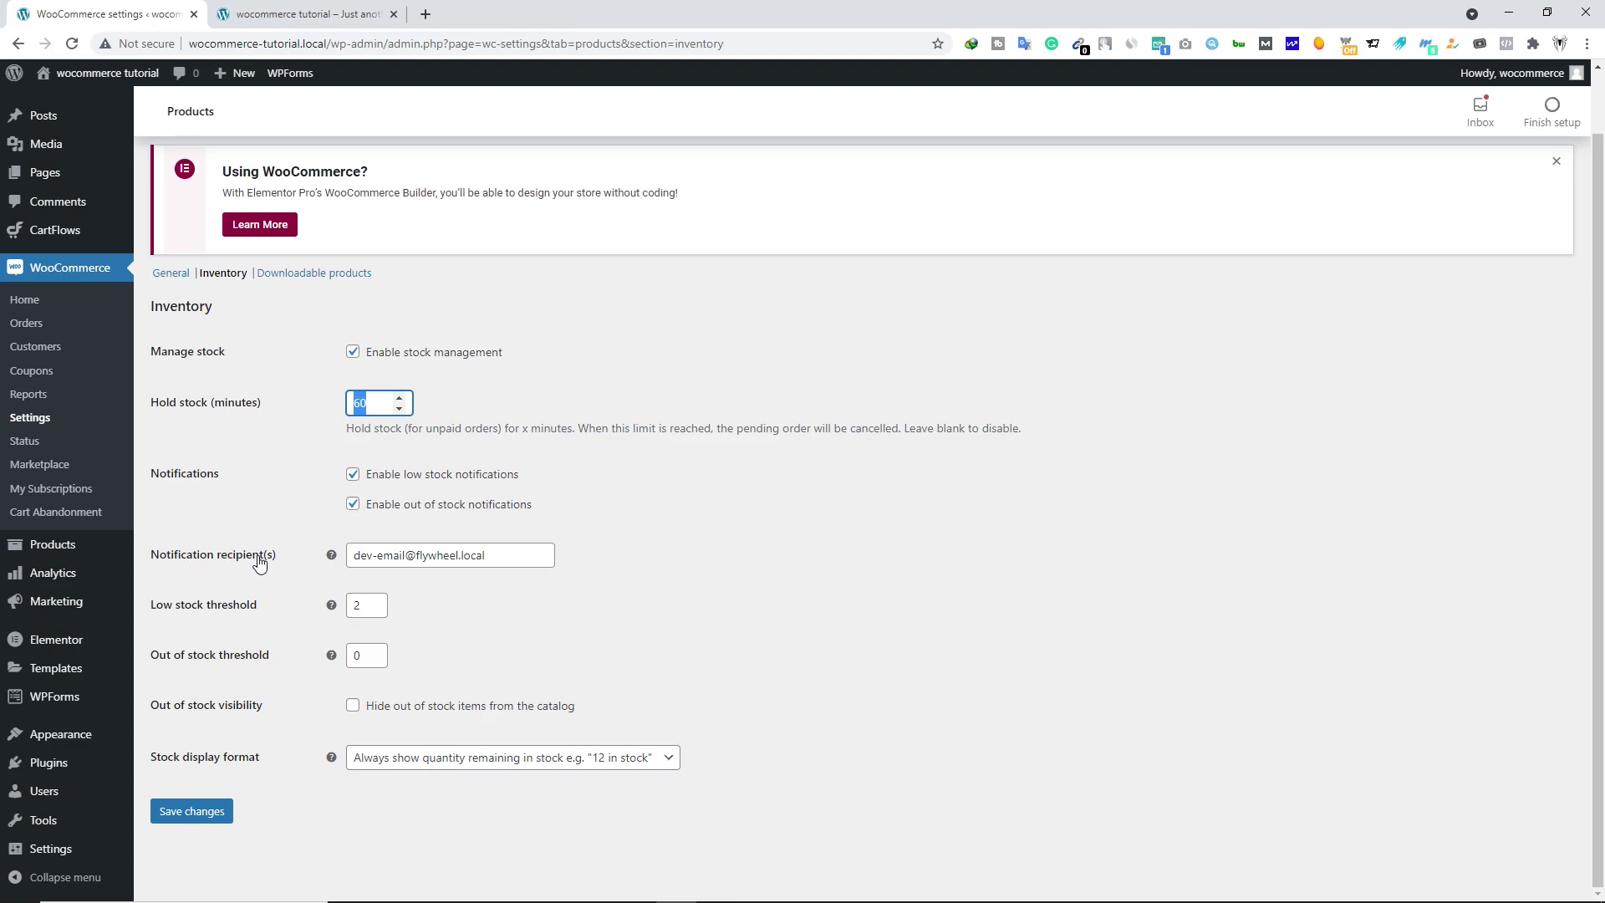
drag(547, 555, 349, 560)
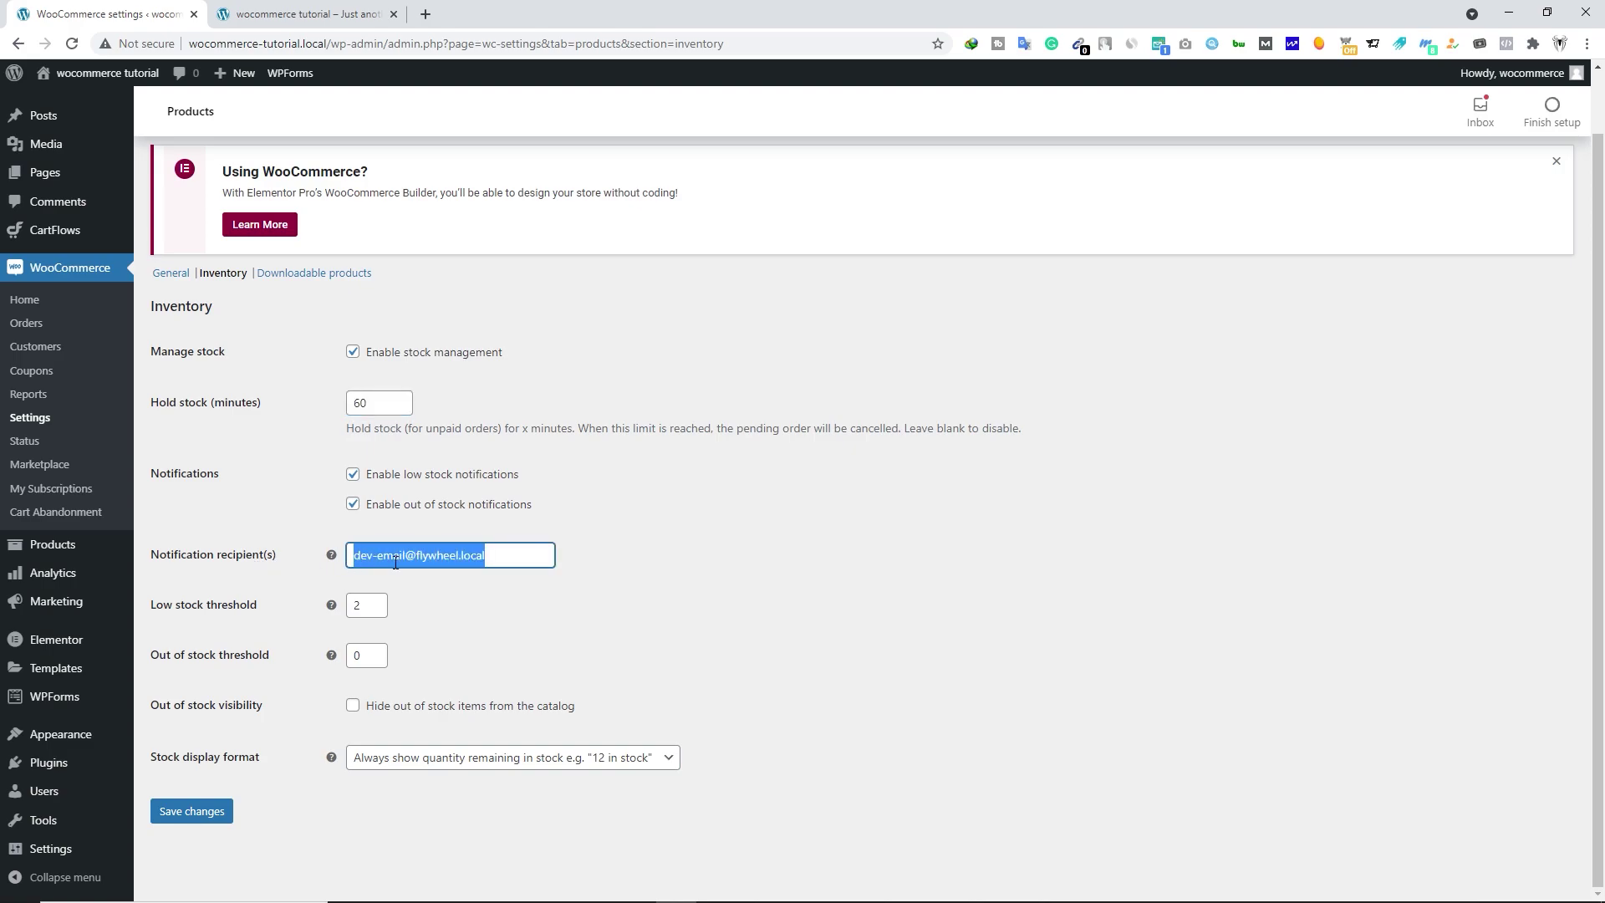
click(506, 557)
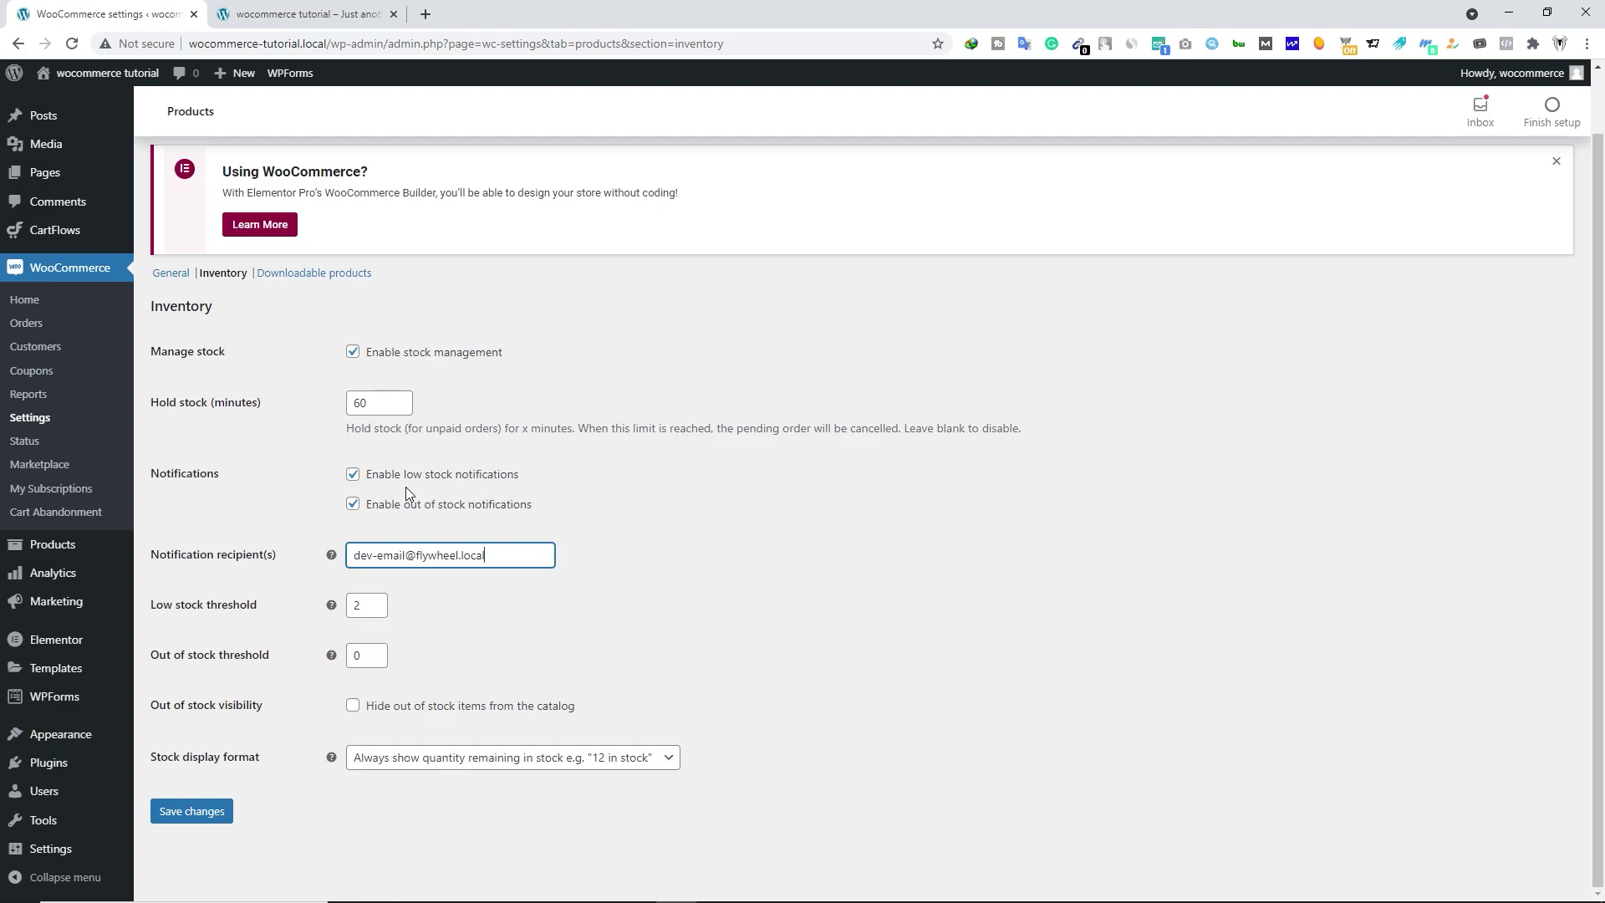
click(164, 622)
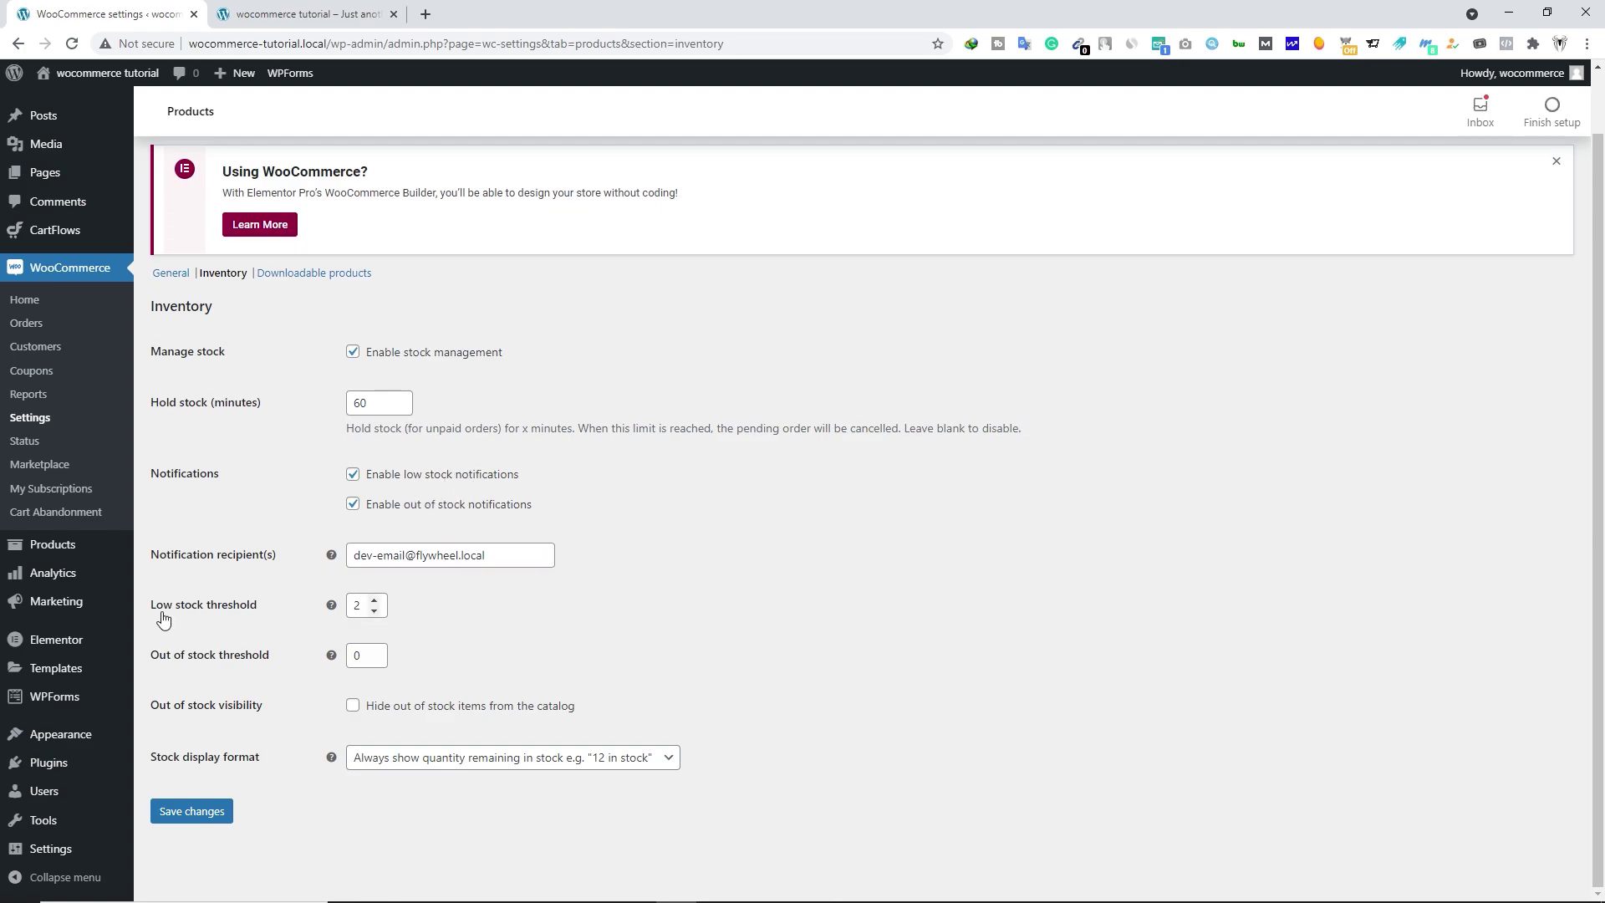
- Set the low stock threshold to 10 in the inventory settings
double_click(362, 606)
text(5)
text(10)
click(361, 658)
click(420, 654)
double_click(354, 606)
- Check which e-mail address is set to receive the stock notifications
click(460, 557)
key(ctrl+a)
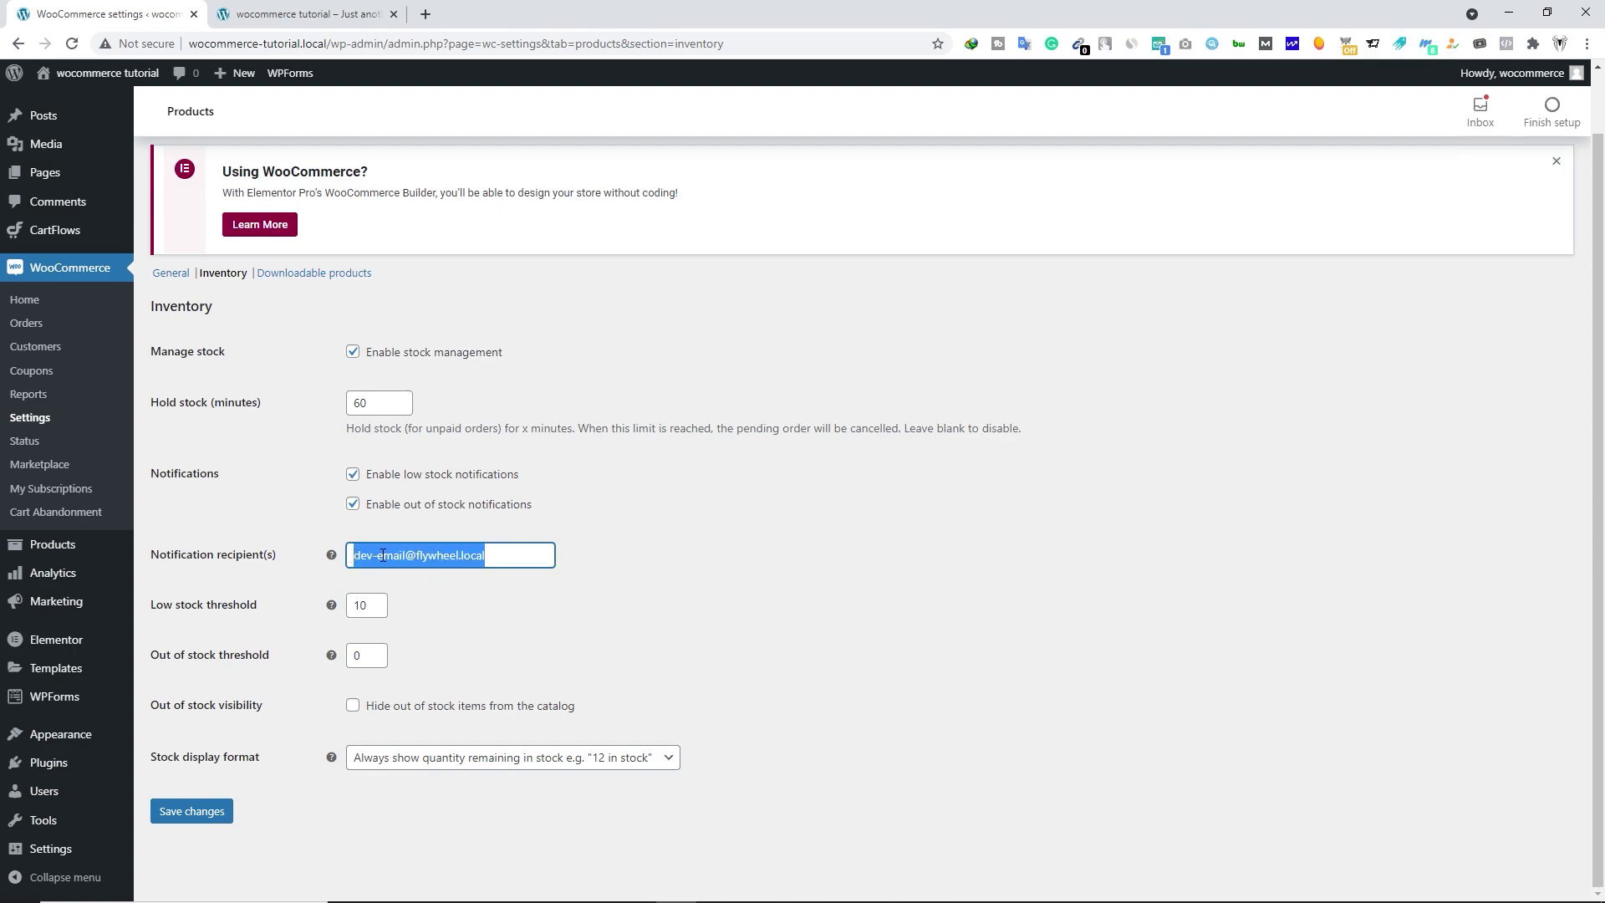
click(429, 630)
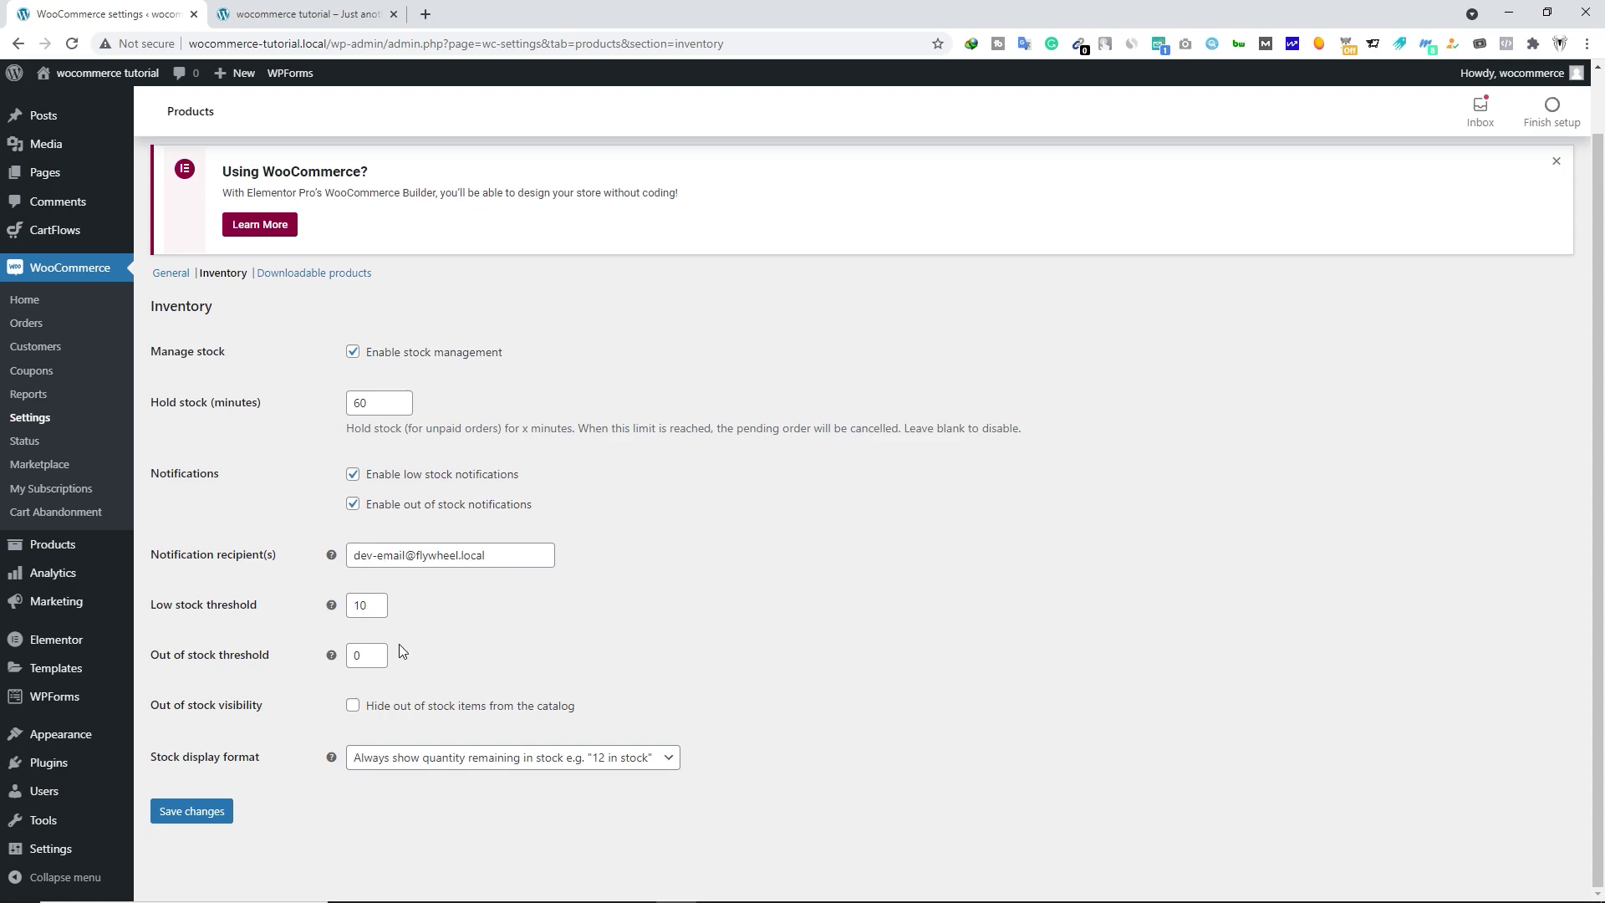
drag(510, 555, 350, 557)
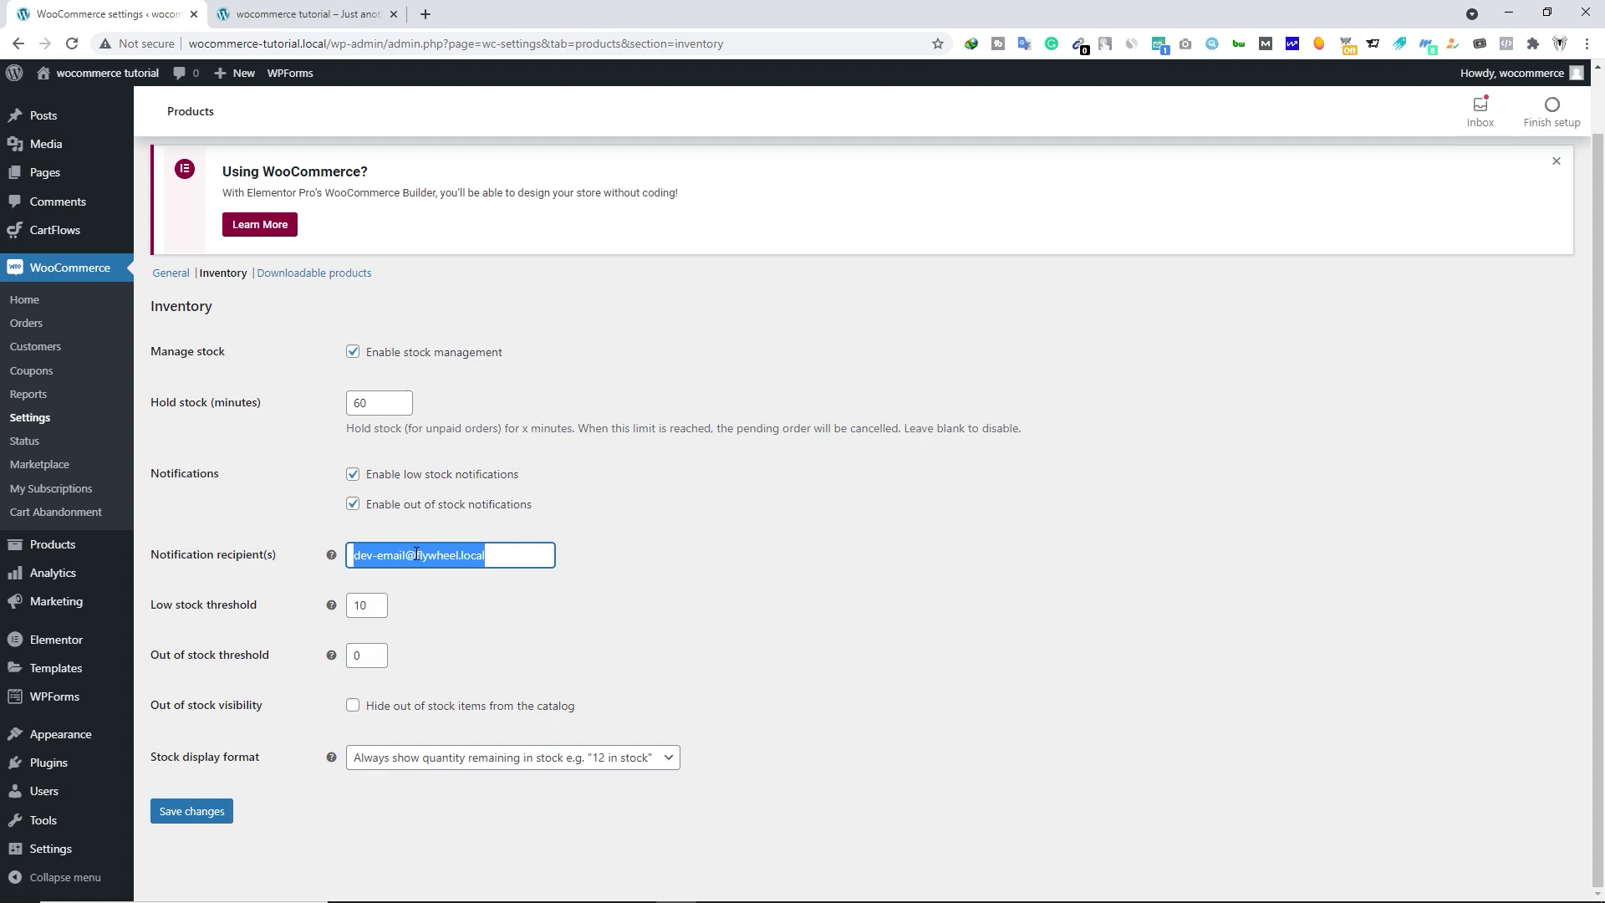
click(391, 792)
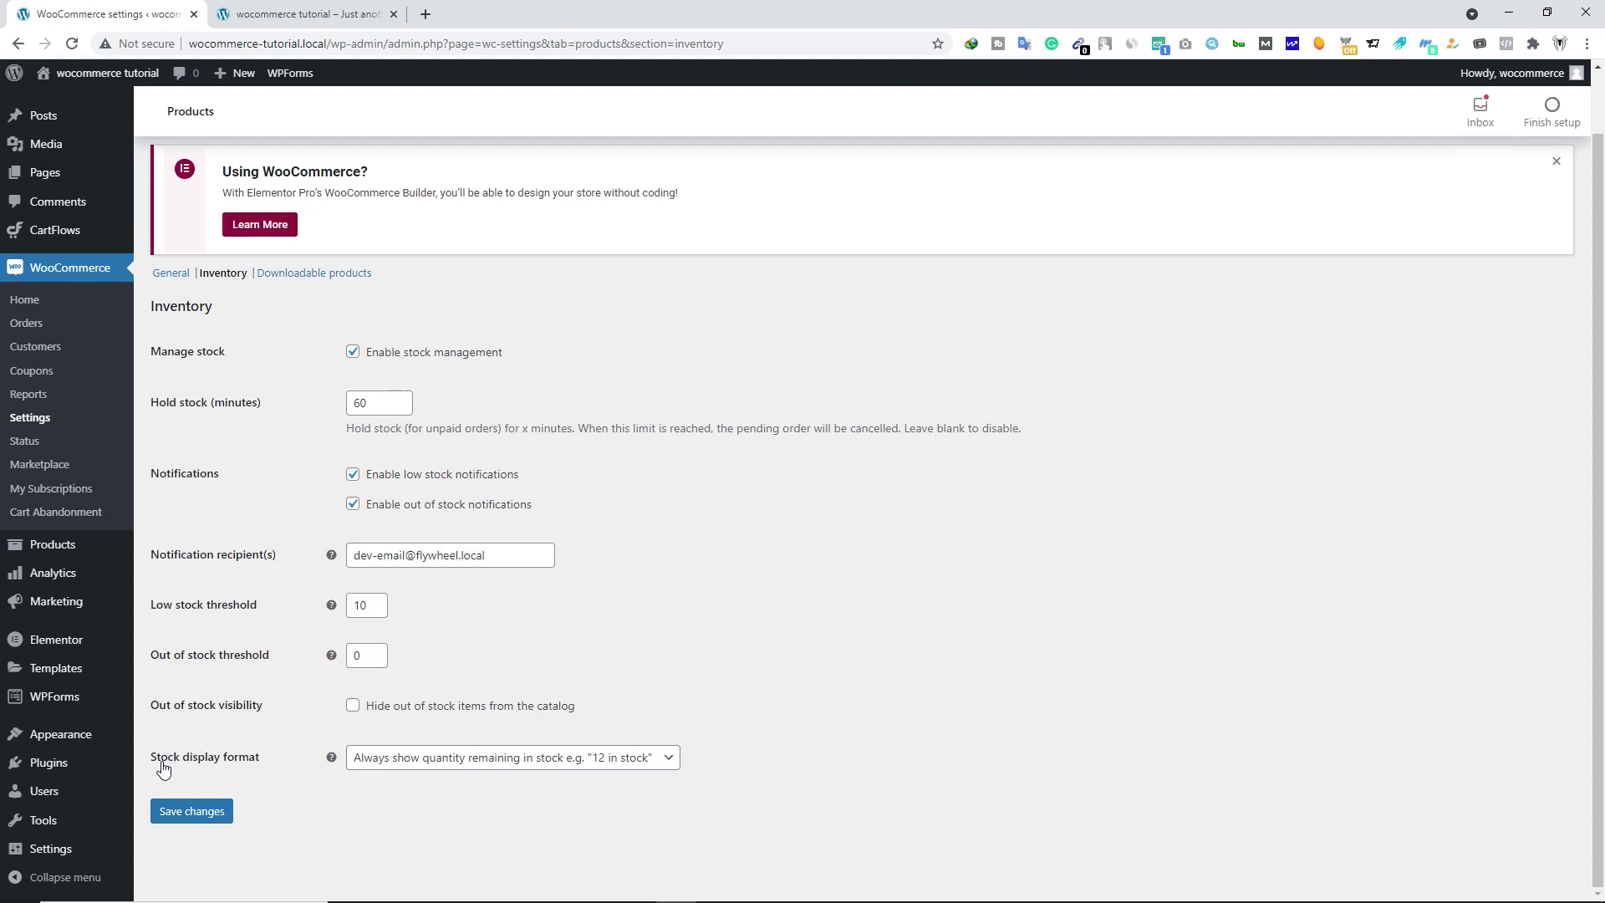
- Keep the stock display format on always showing the quantity remaining in stock and save the inventory settings
click(394, 758)
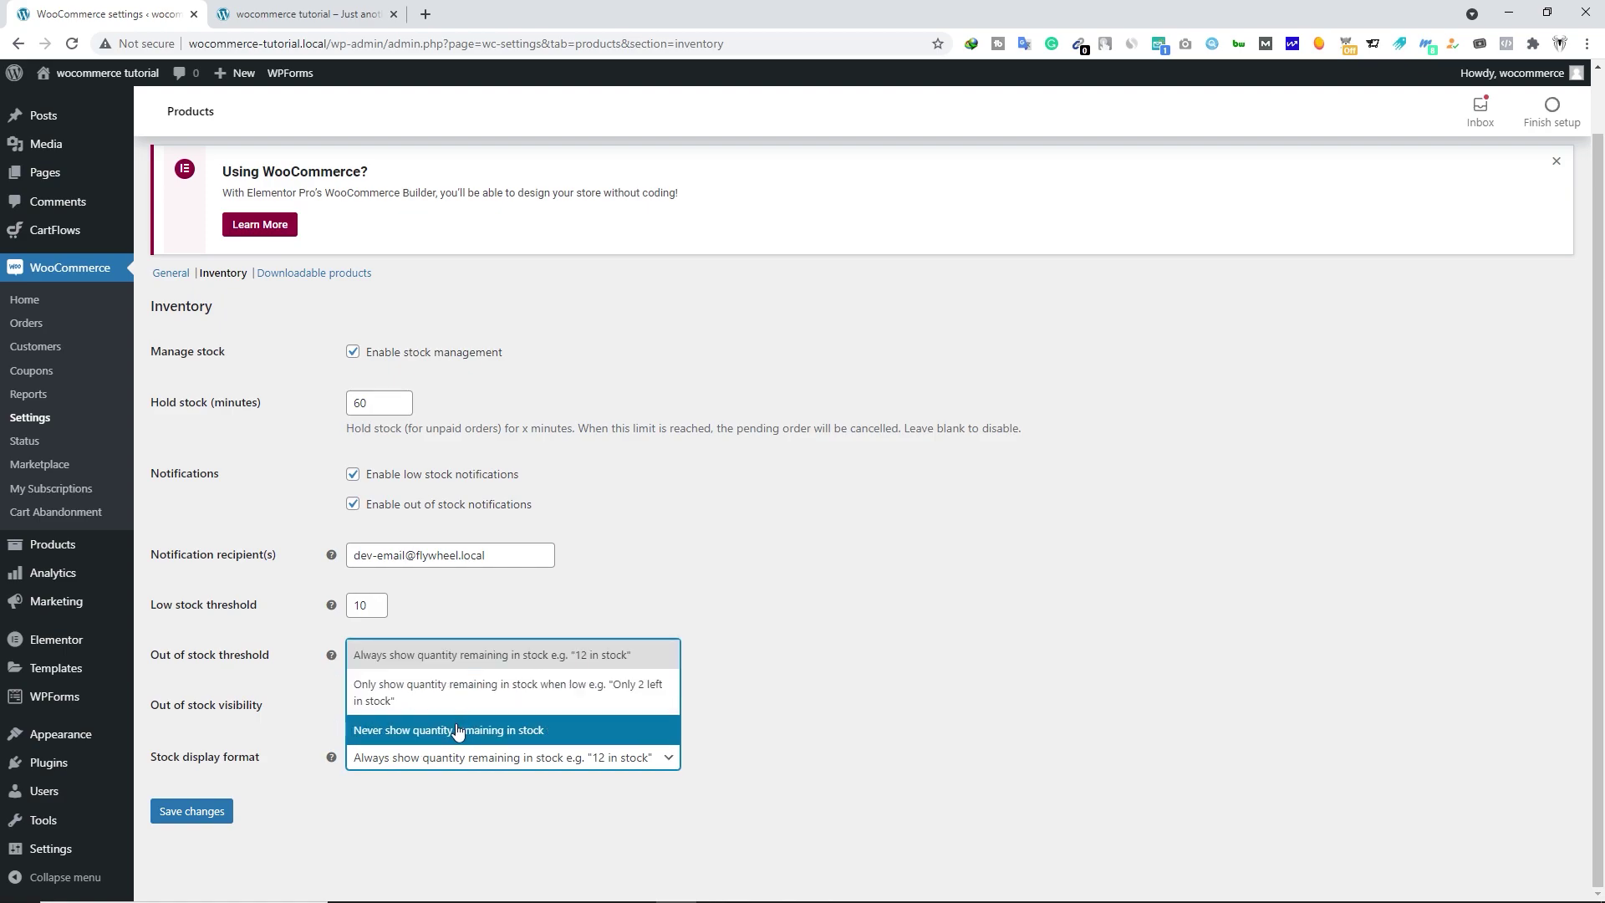
click(480, 766)
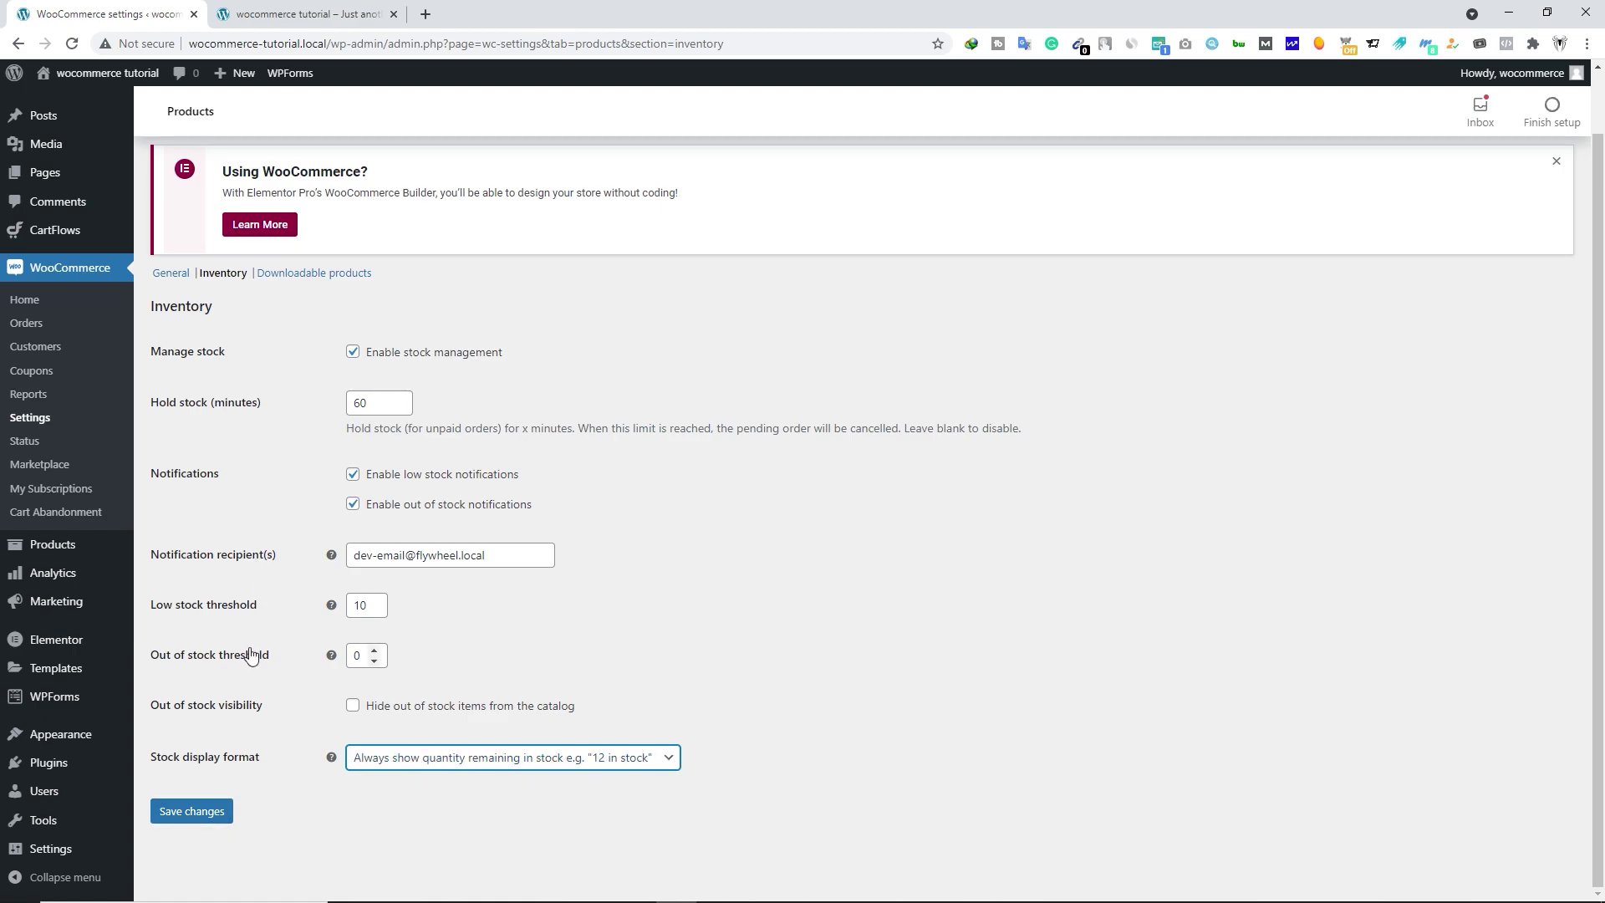
click(204, 818)
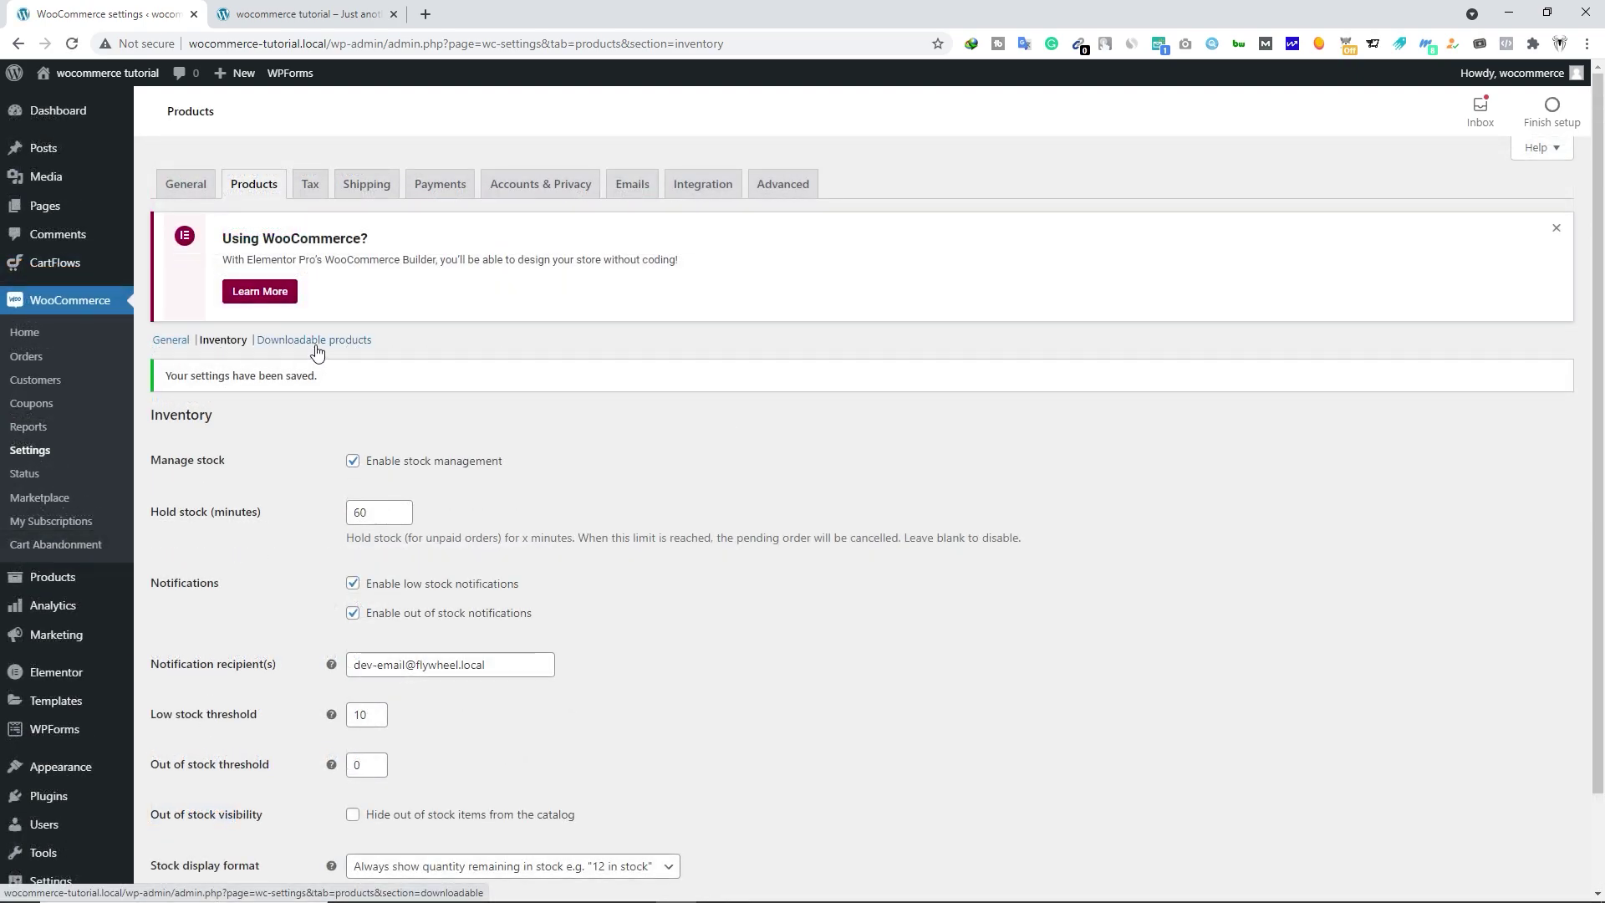
- In the downloadable products settings, keep "Force downloads" as the file download method and save
click(318, 343)
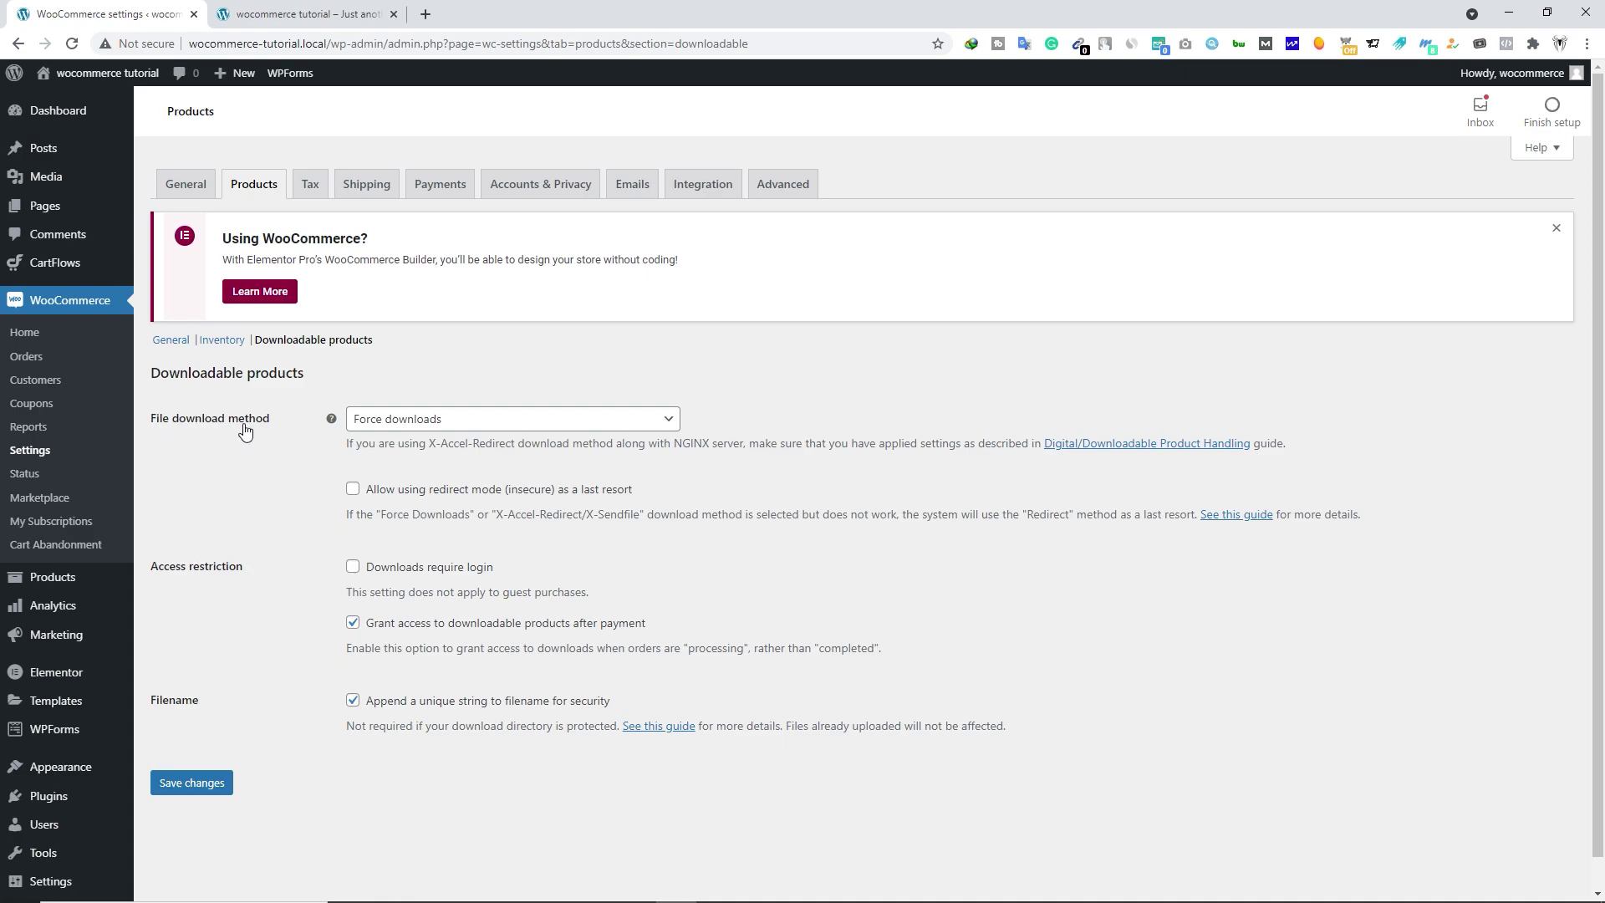
click(412, 419)
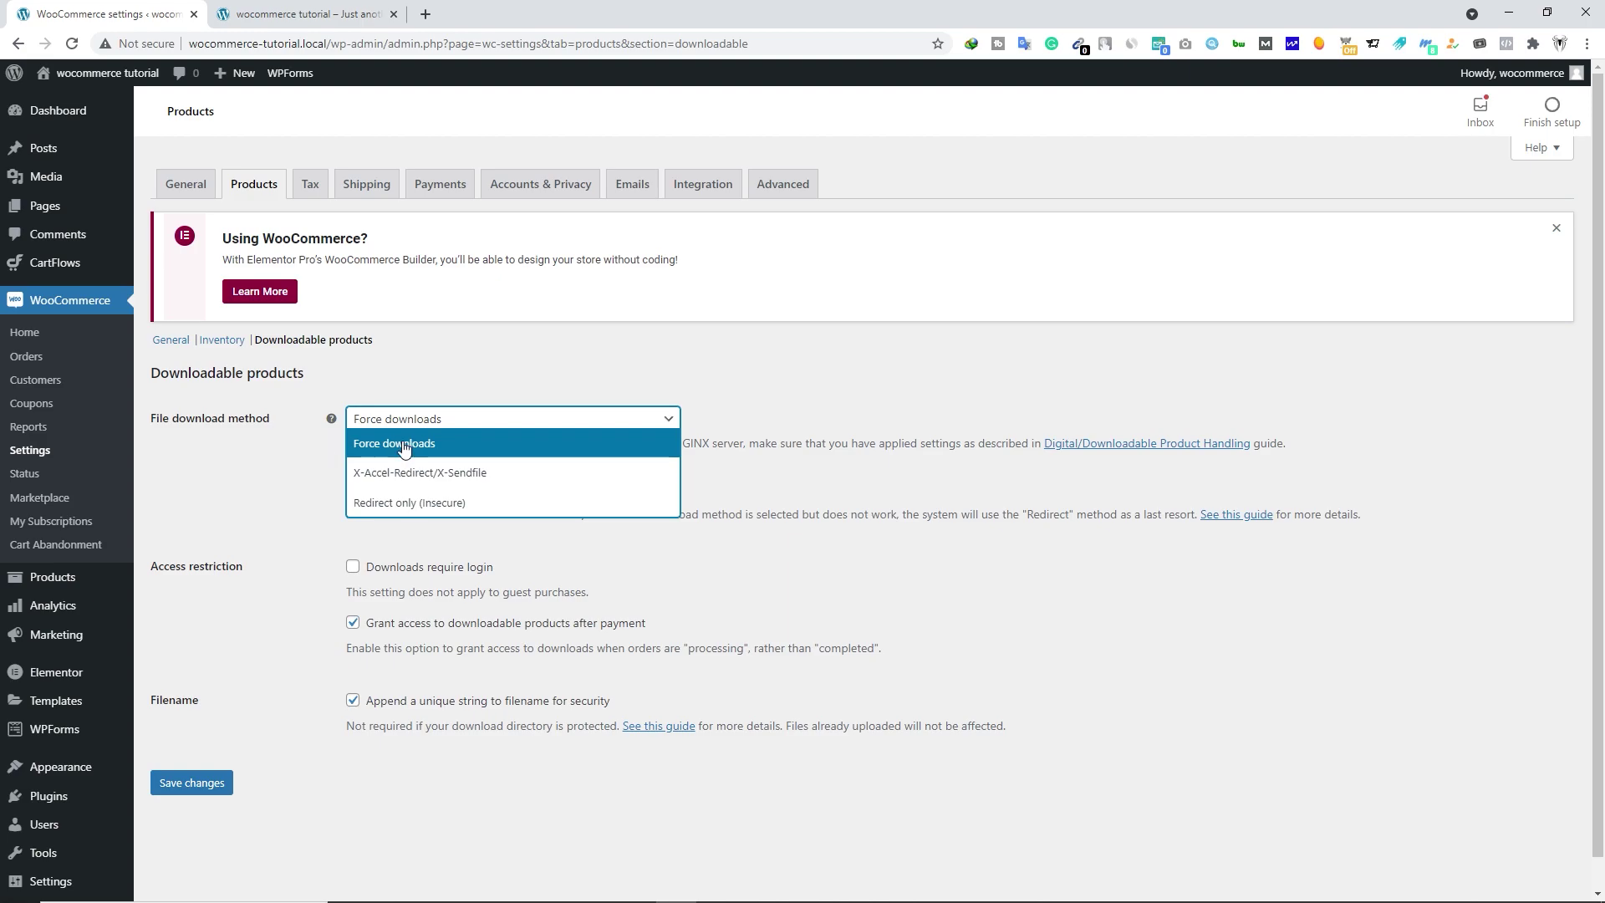
click(469, 445)
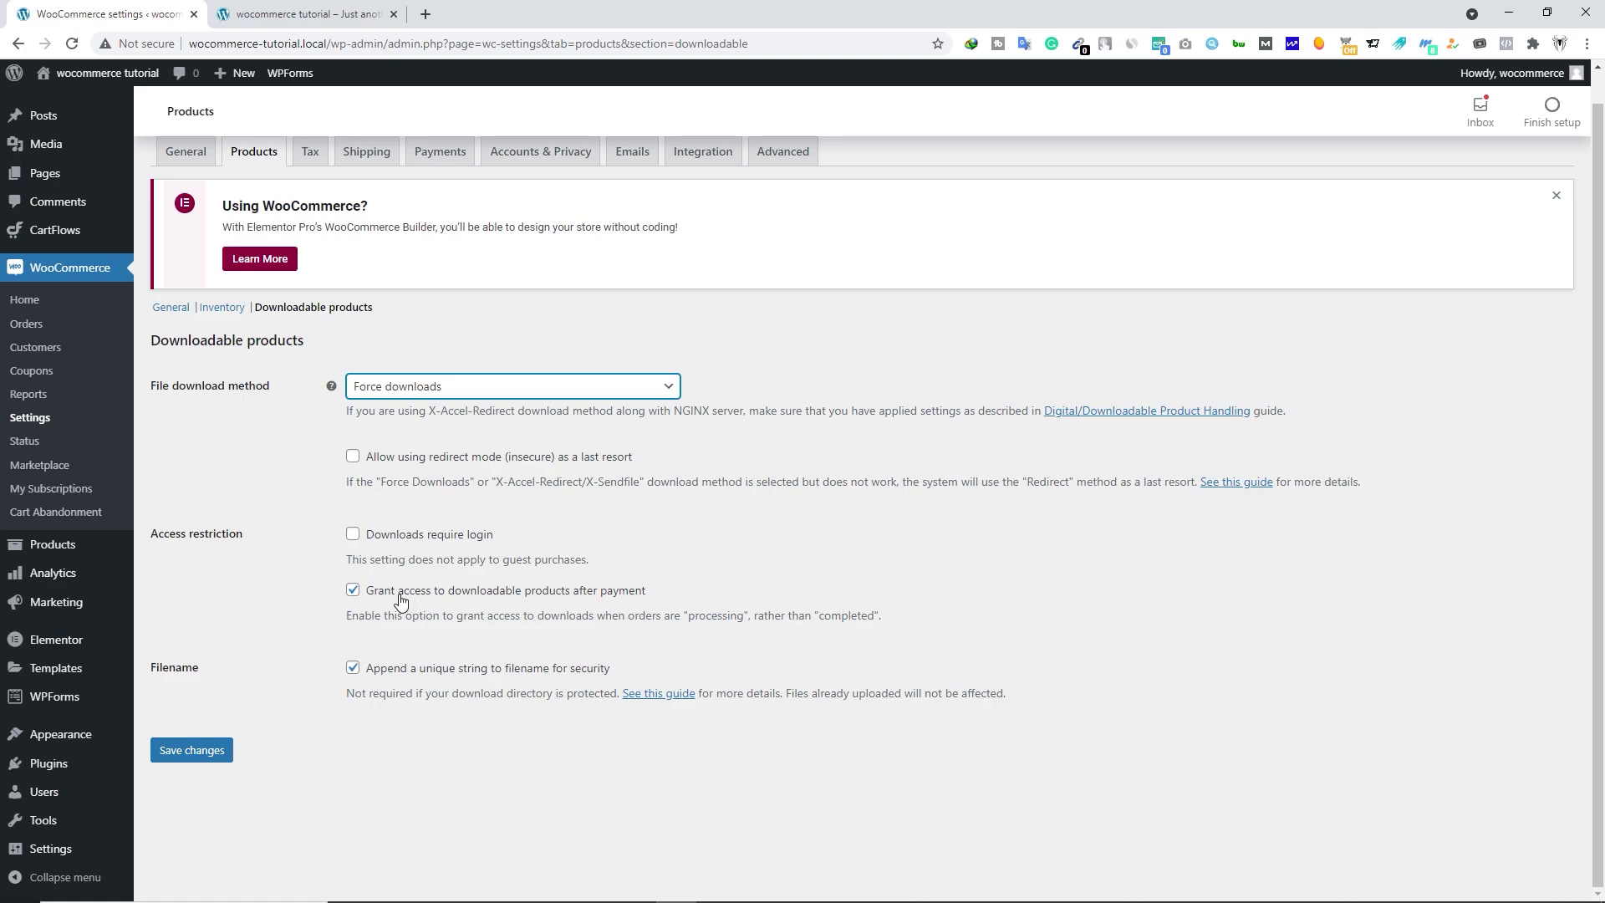
click(194, 753)
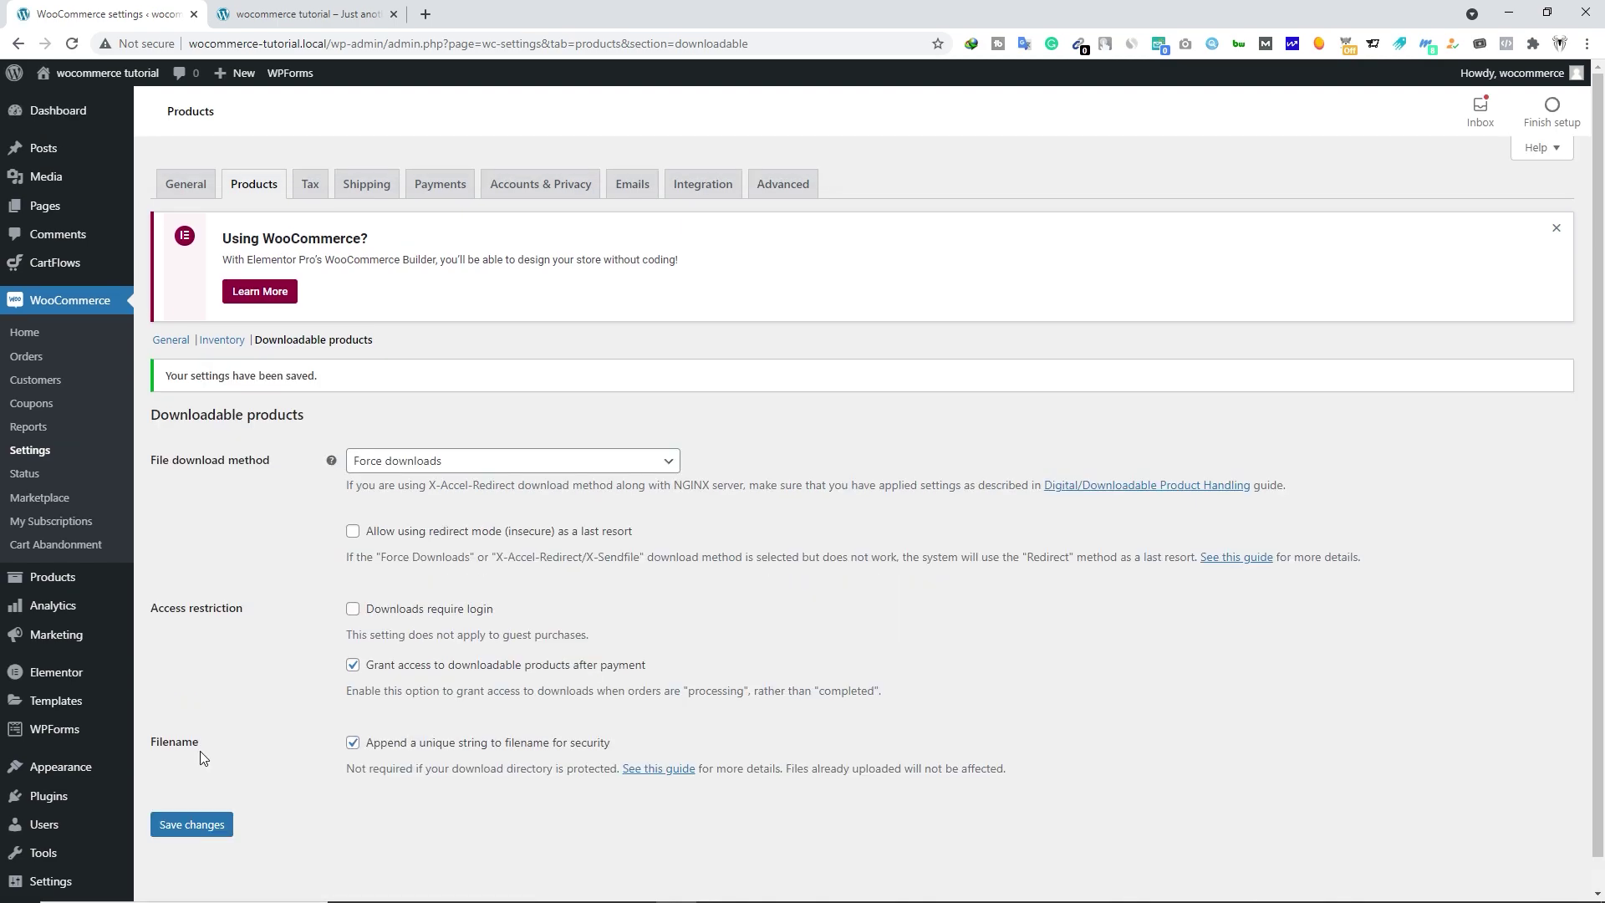
- View the tax options, and in the accounts and privacy settings turn off automatic account password generation
click(314, 197)
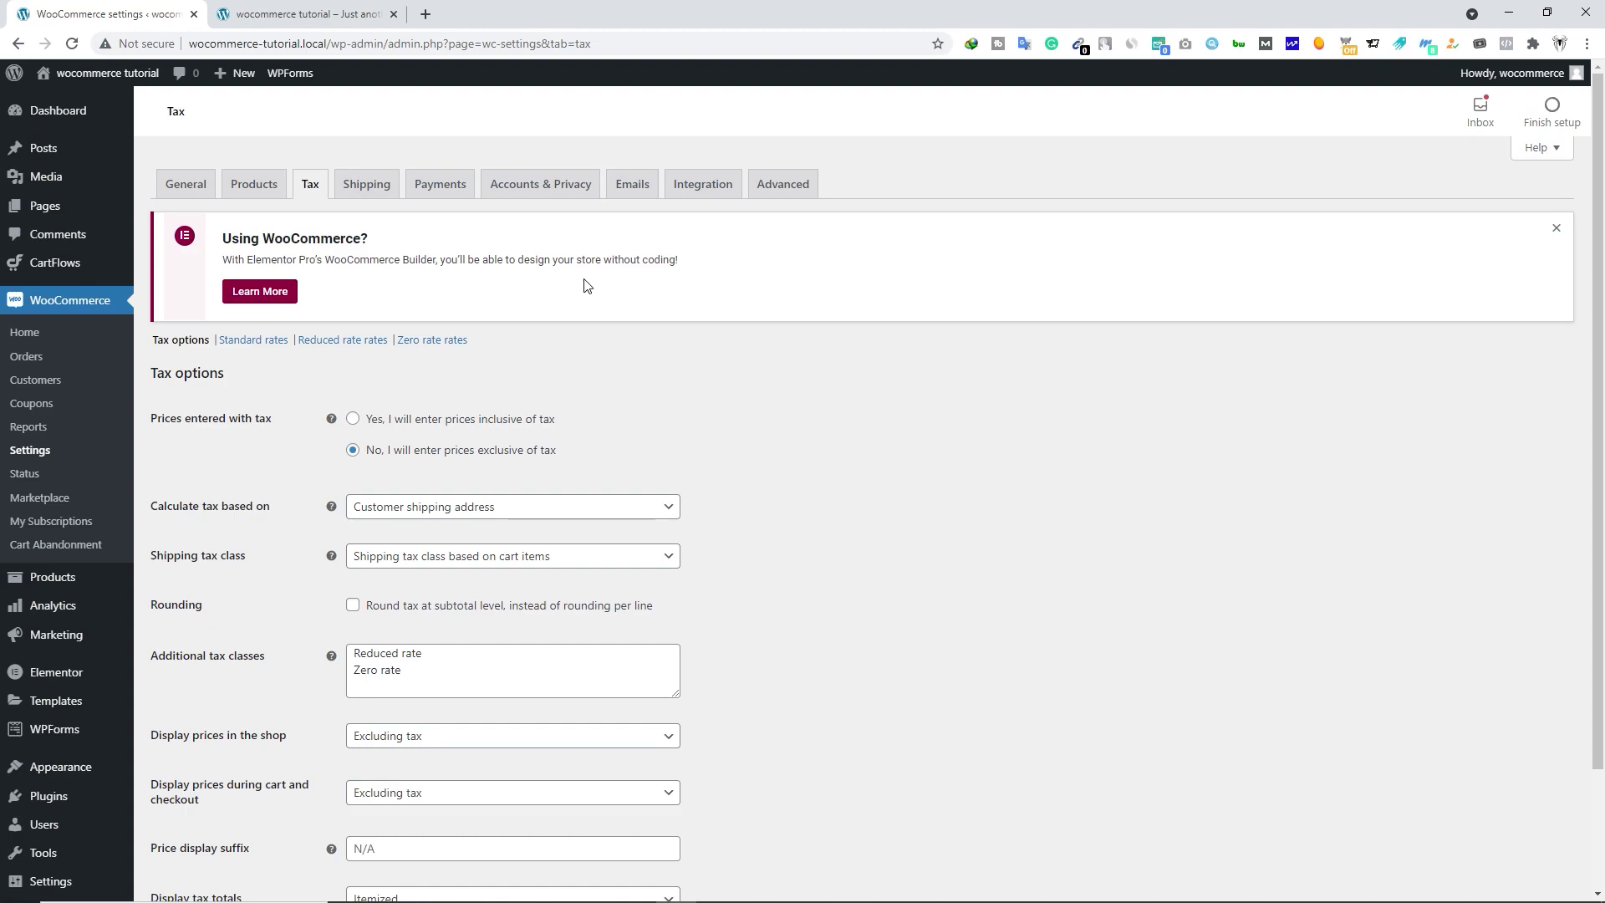
click(538, 199)
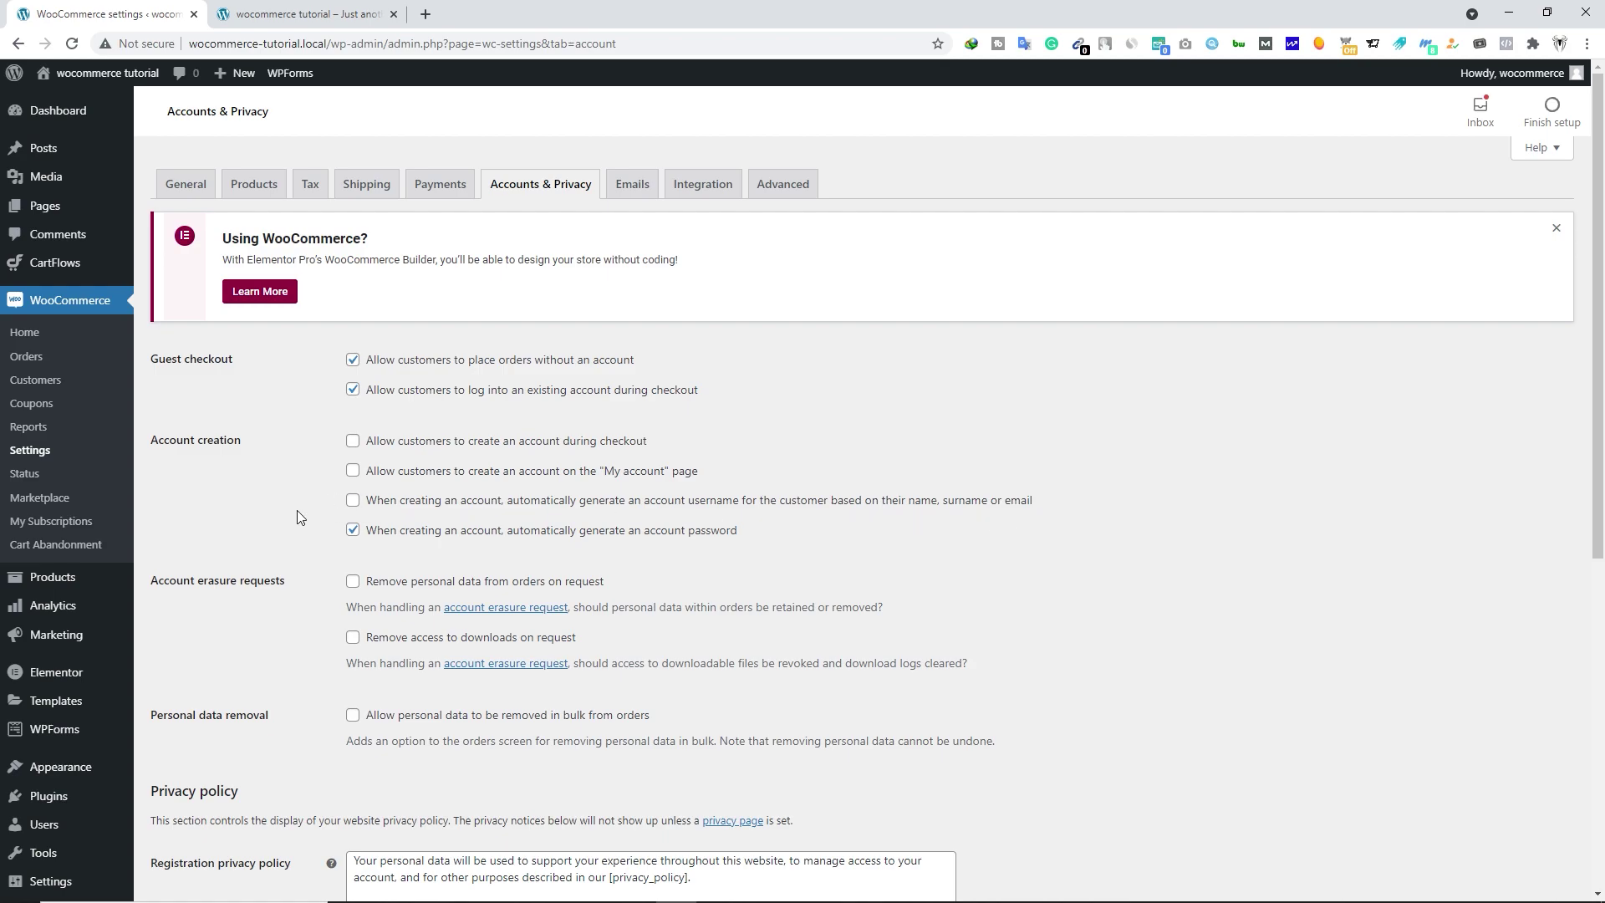
scroll(305, 515, down, 1)
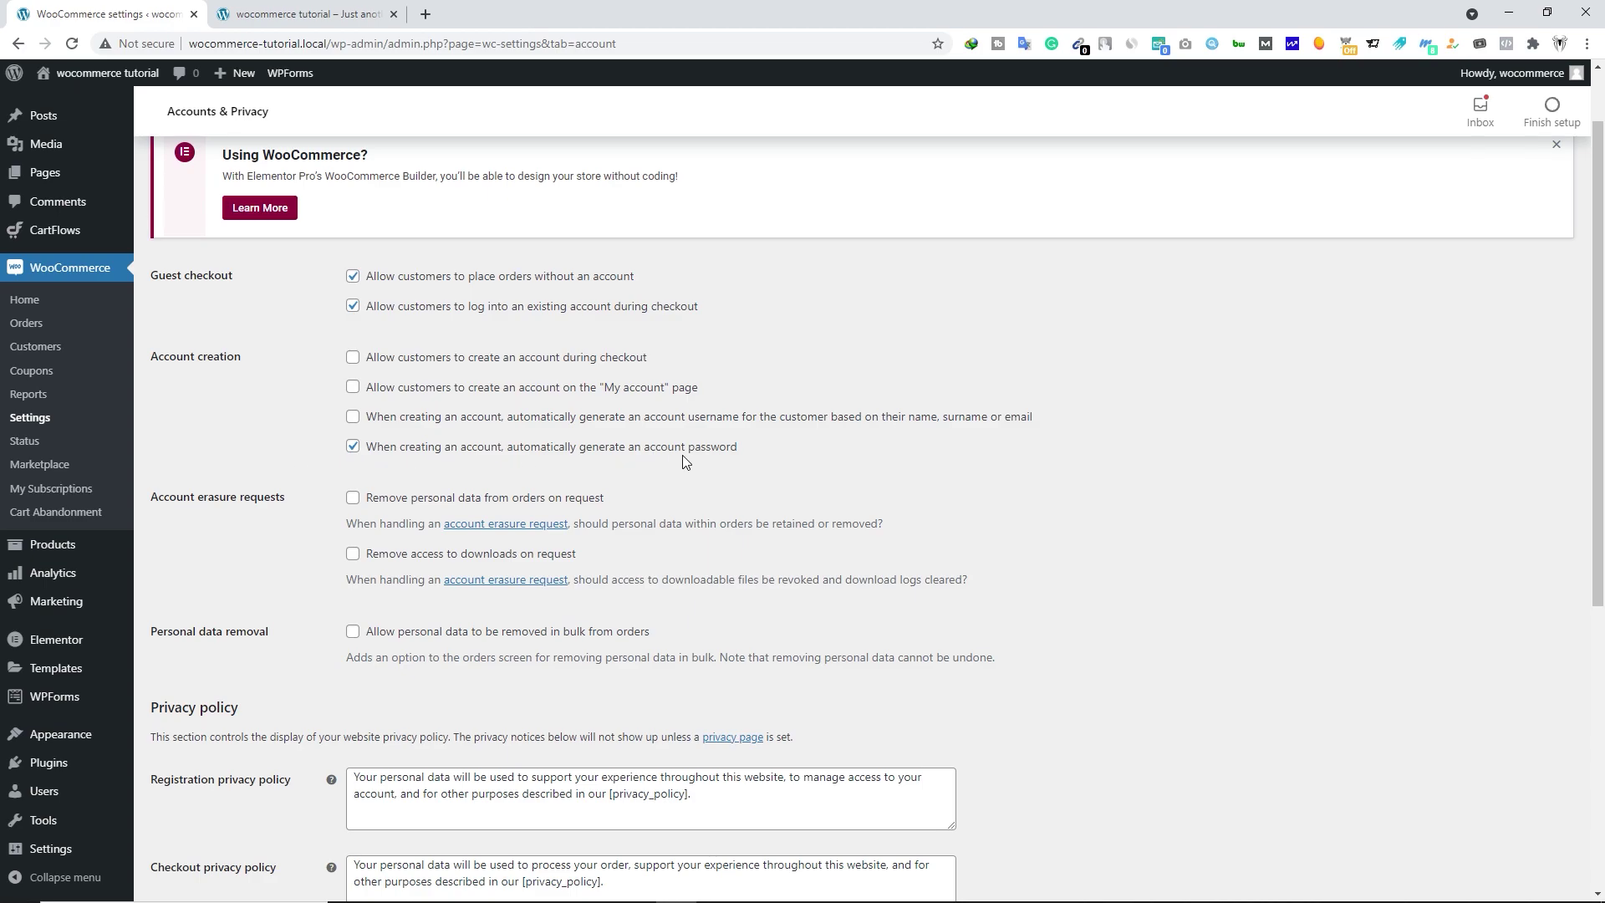
click(352, 446)
- Review the account erasure requests, personal data removal, privacy policy and data retention options
scroll(199, 451, down, 2)
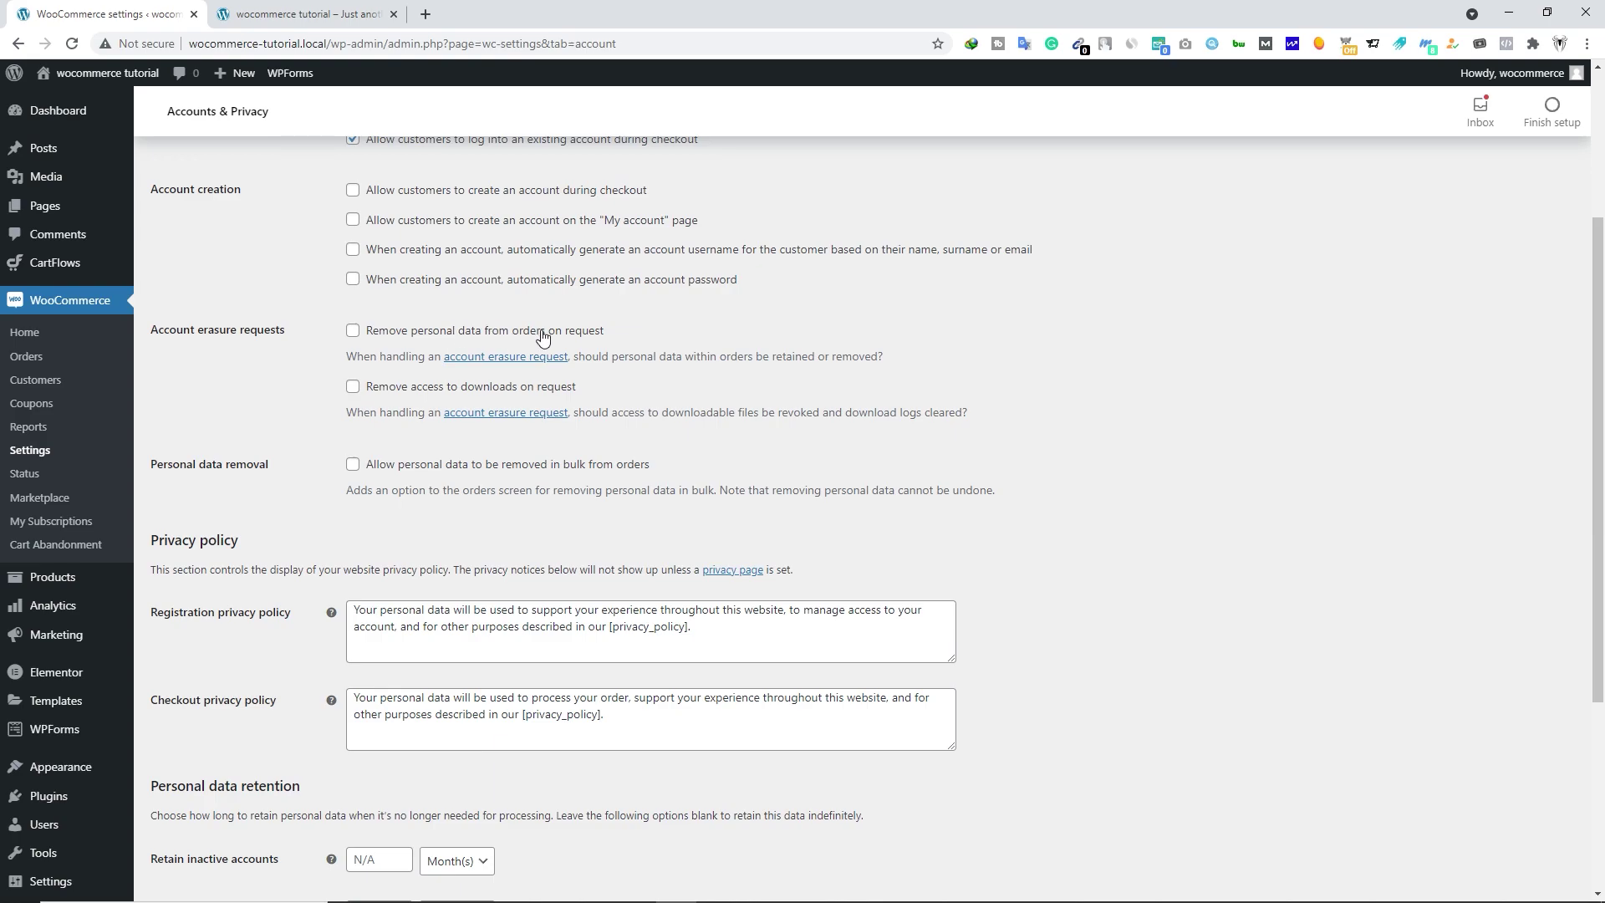
scroll(542, 337, down, 1)
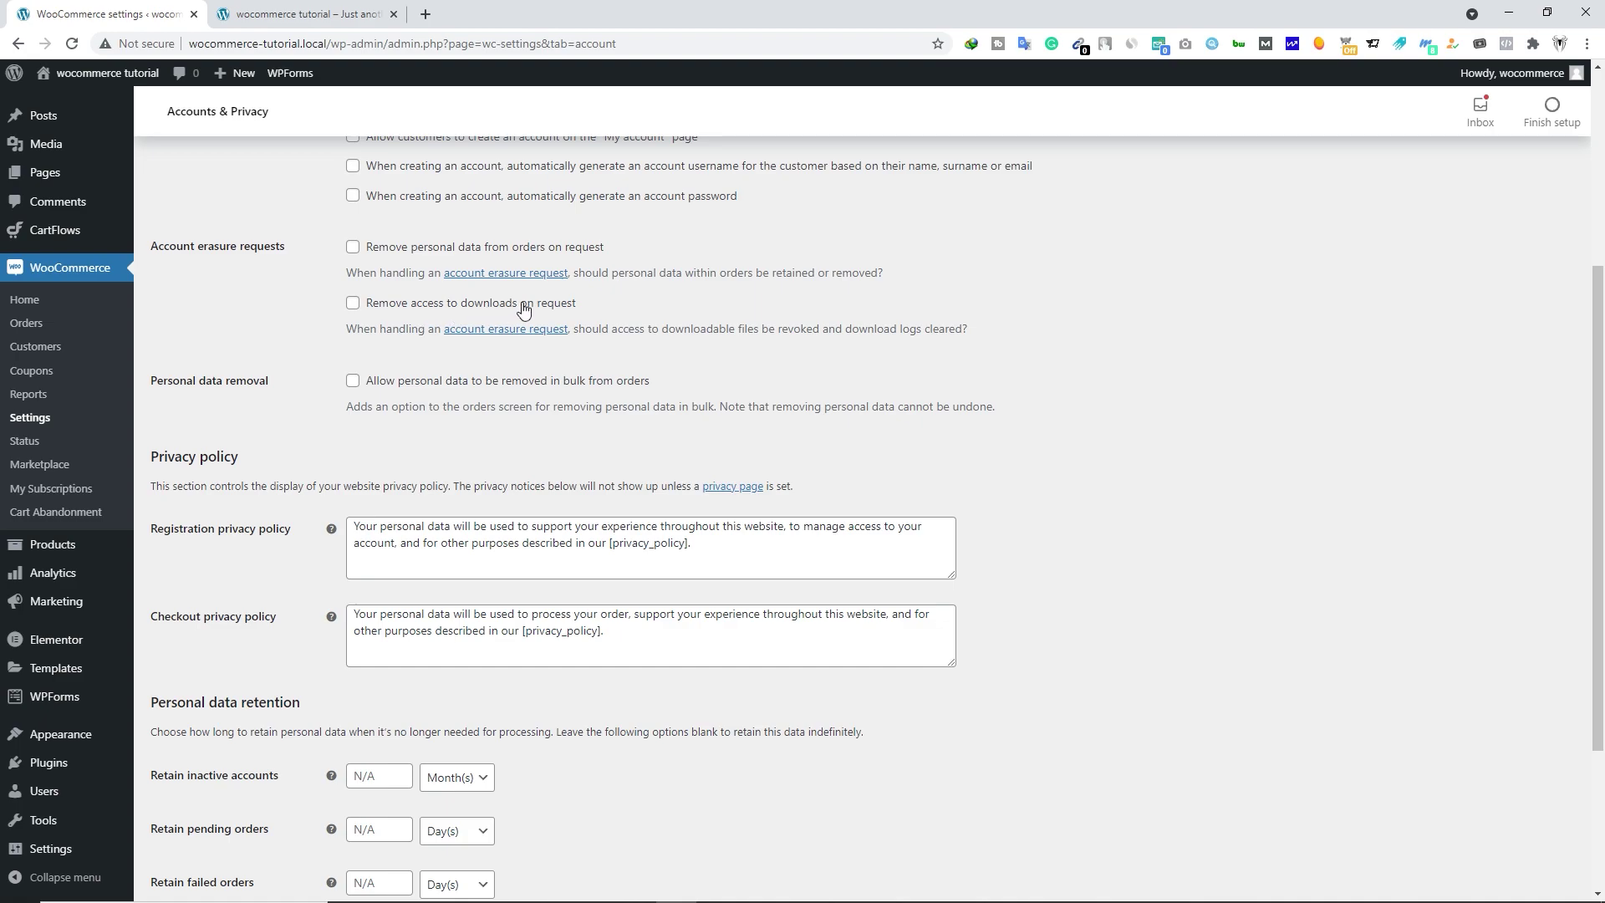
drag(286, 246, 158, 246)
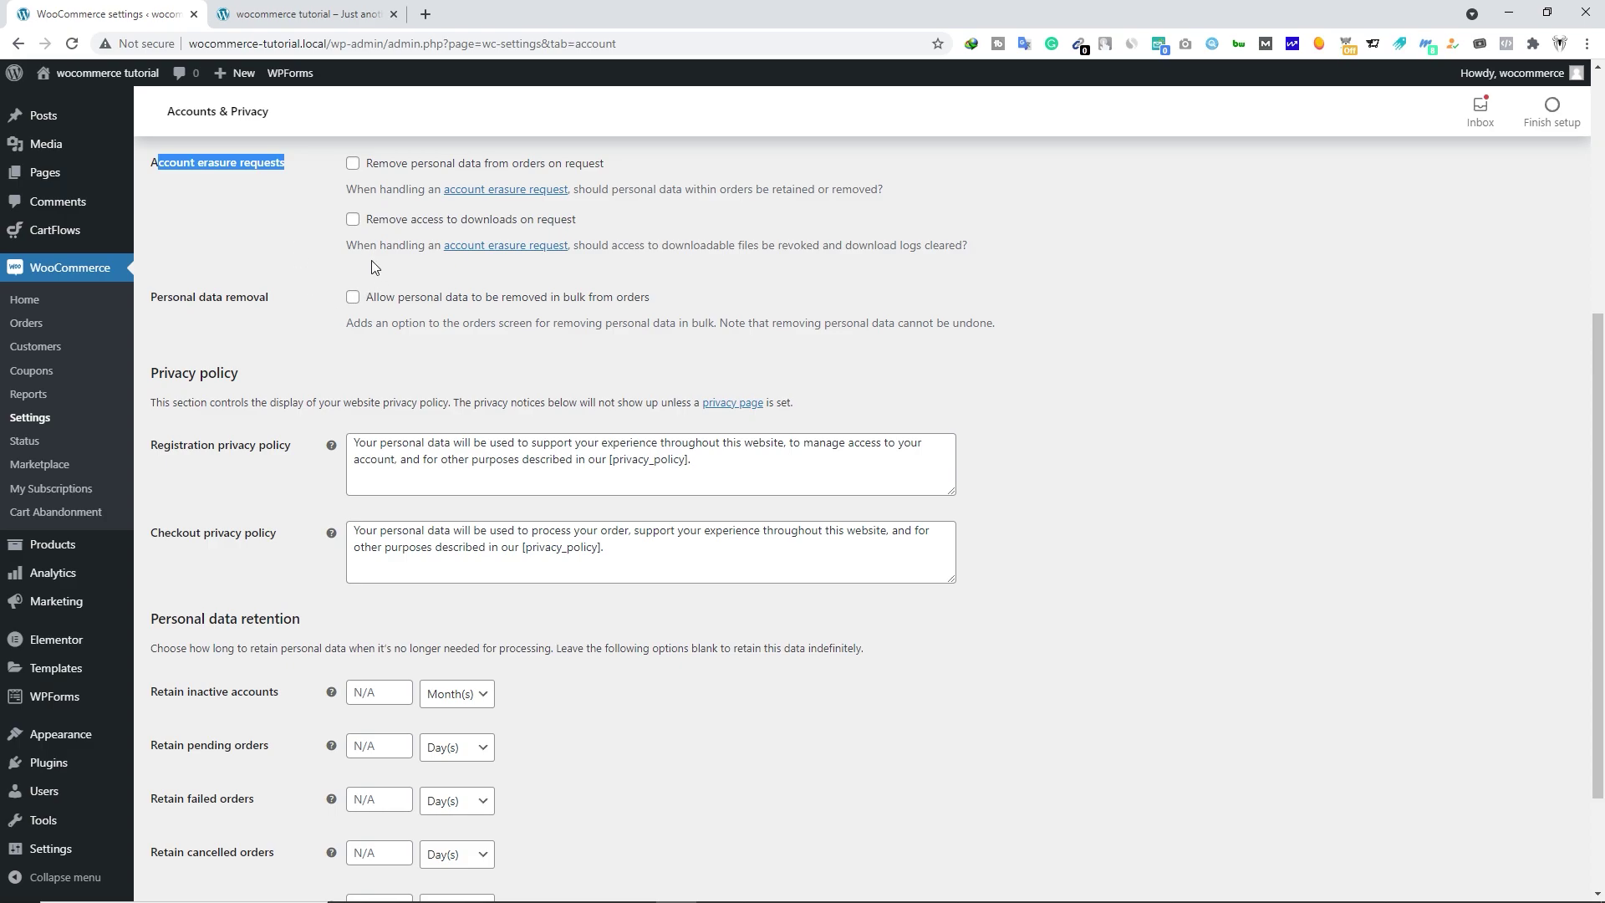
scroll(373, 266, up, 1)
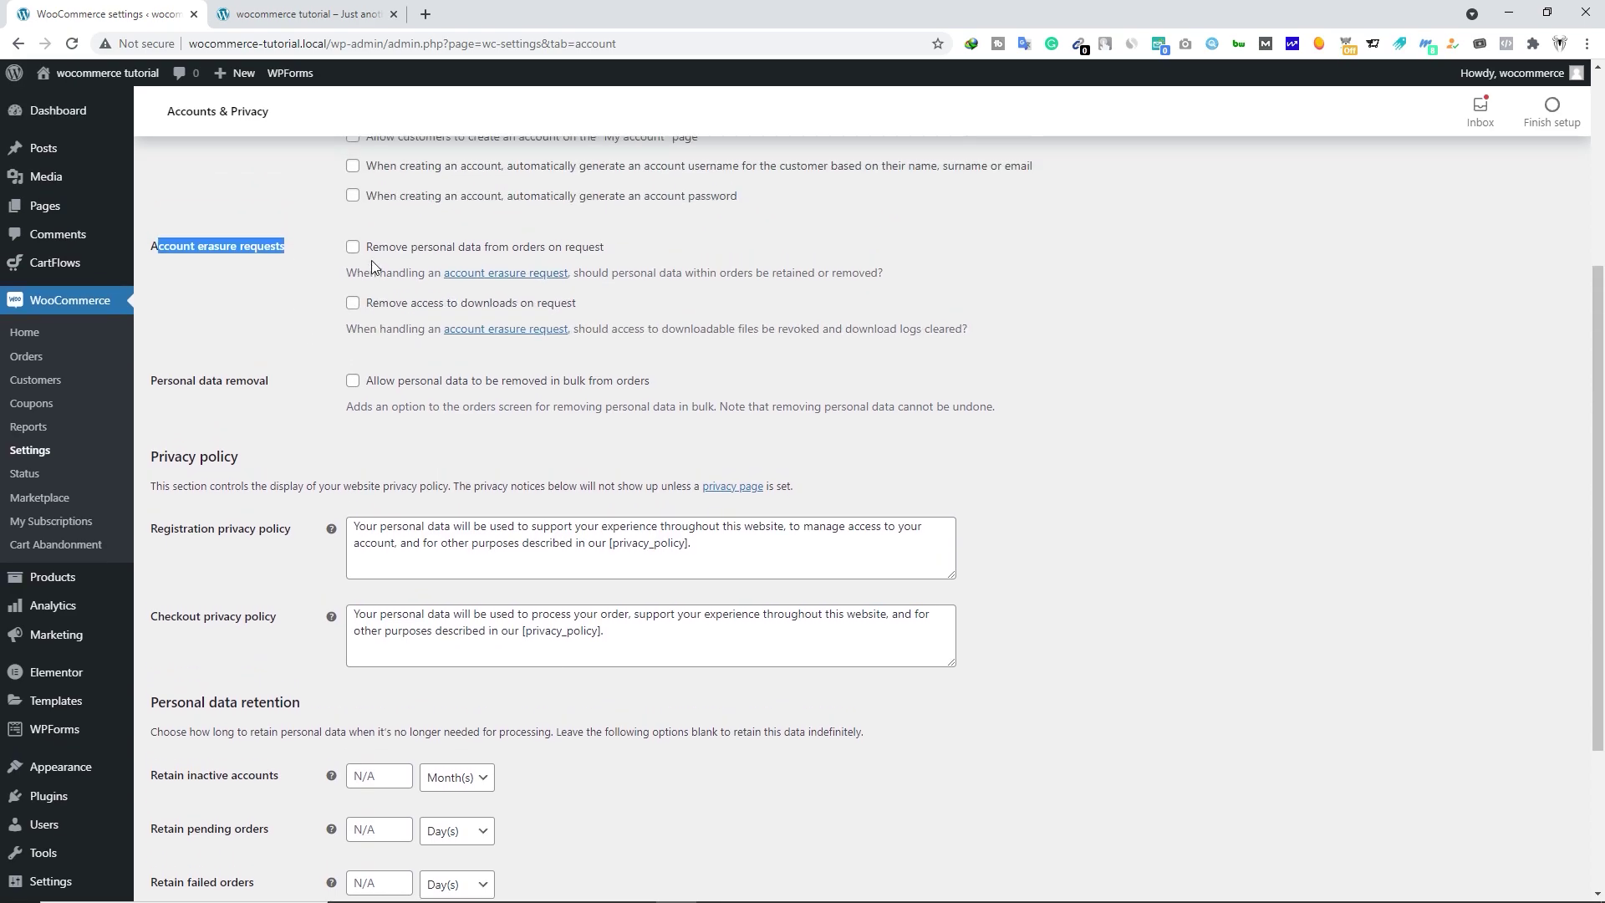
- Review the registration and checkout privacy policy texts and the personal data retention section
click(186, 275)
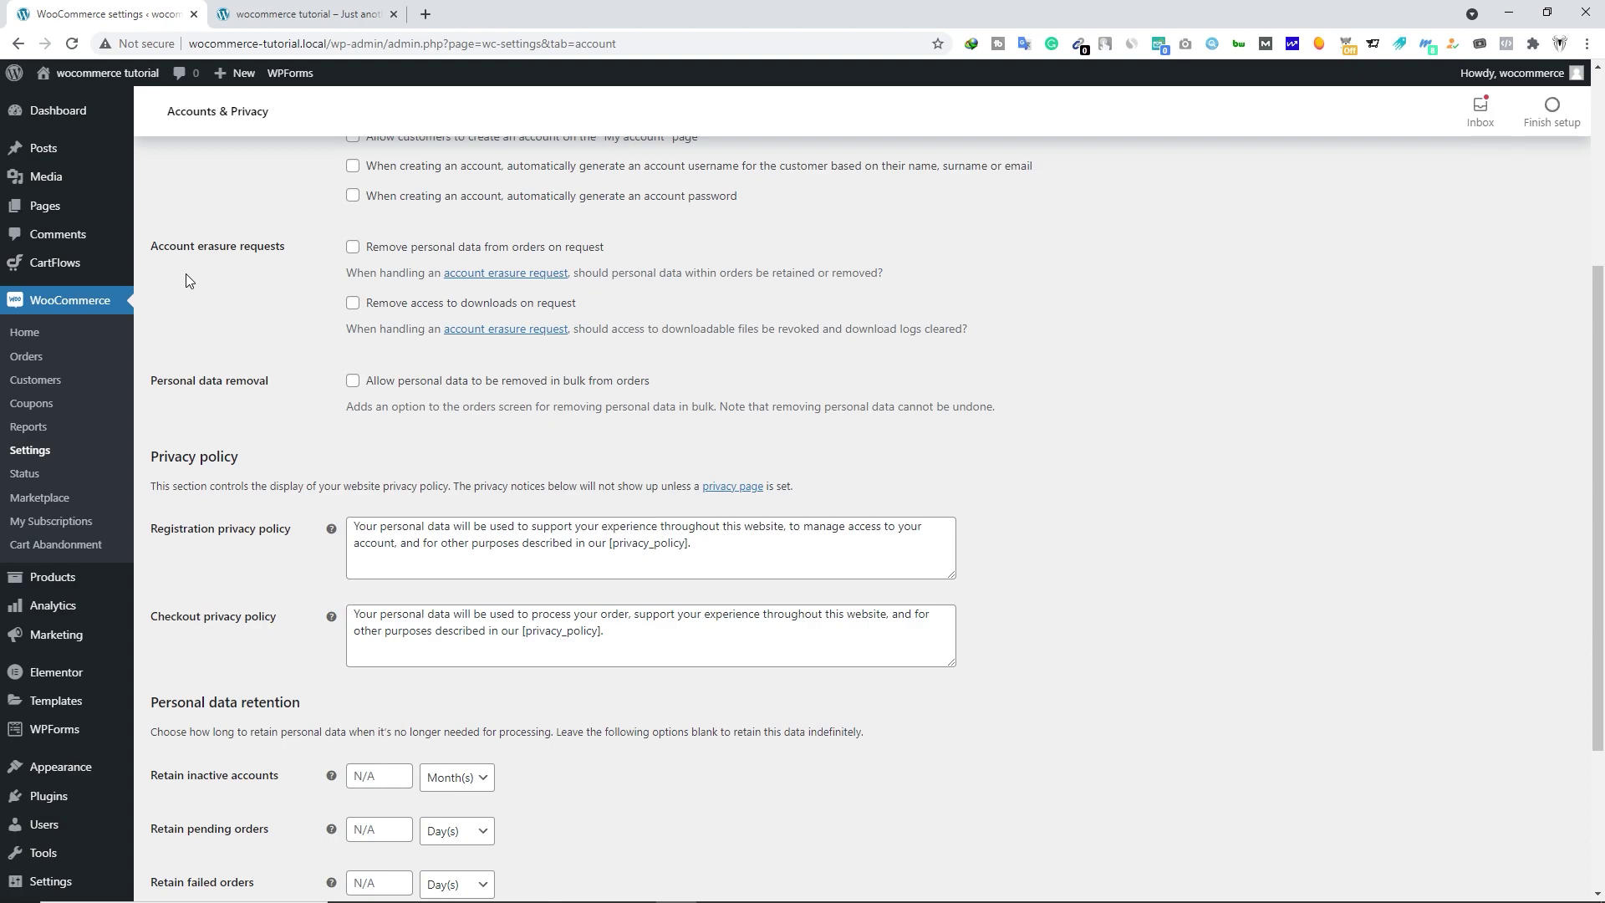
scroll(198, 288, down, 3)
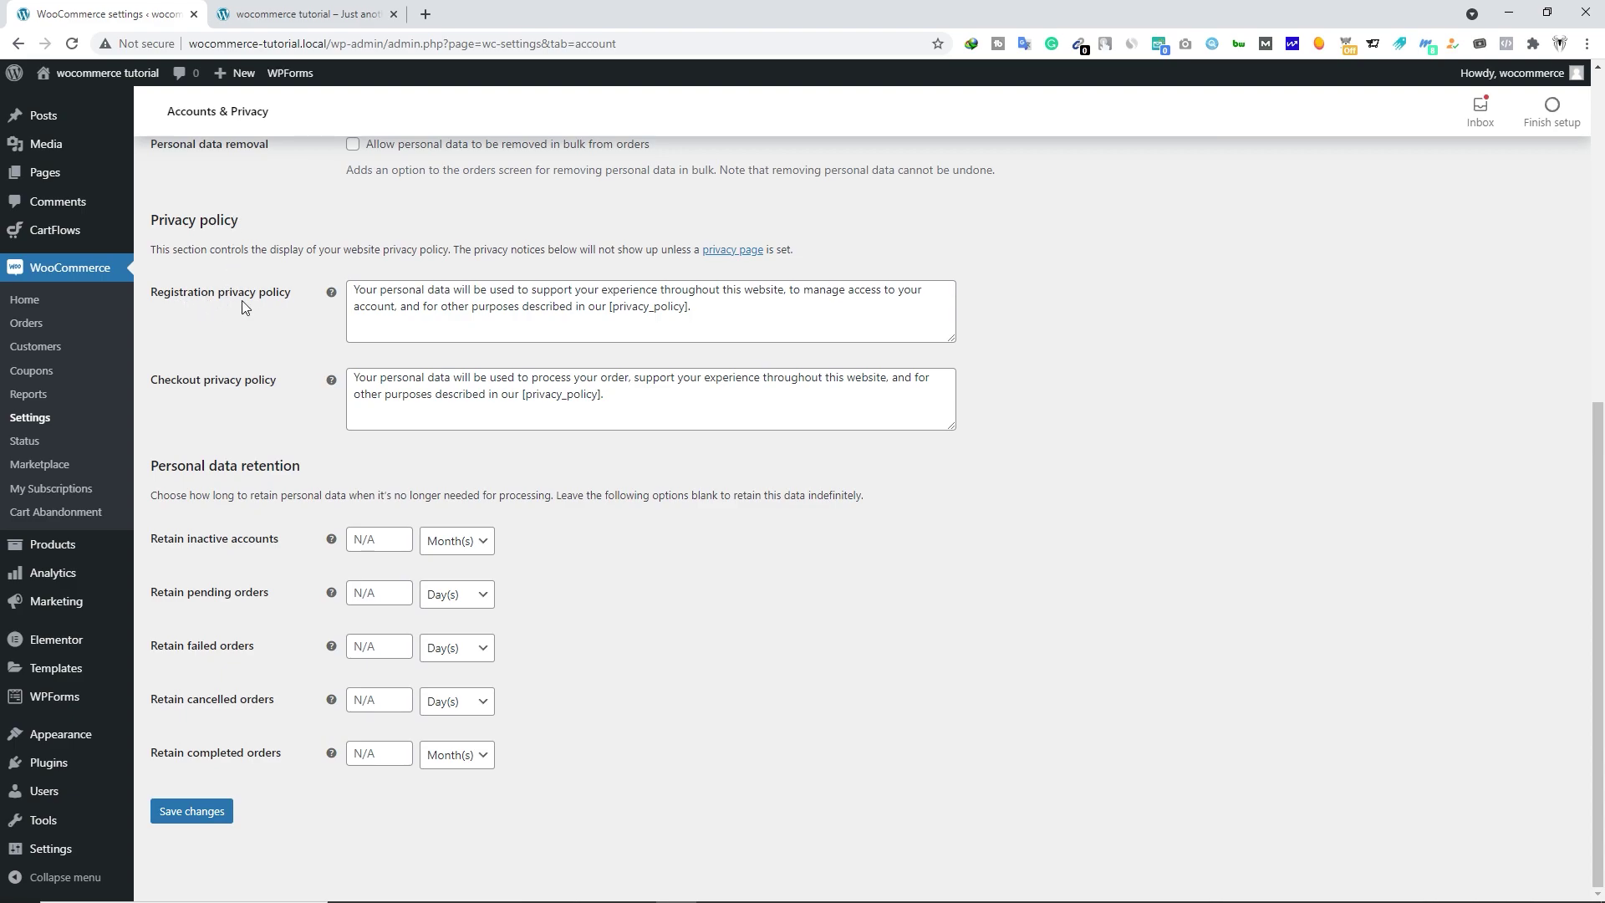
click(432, 309)
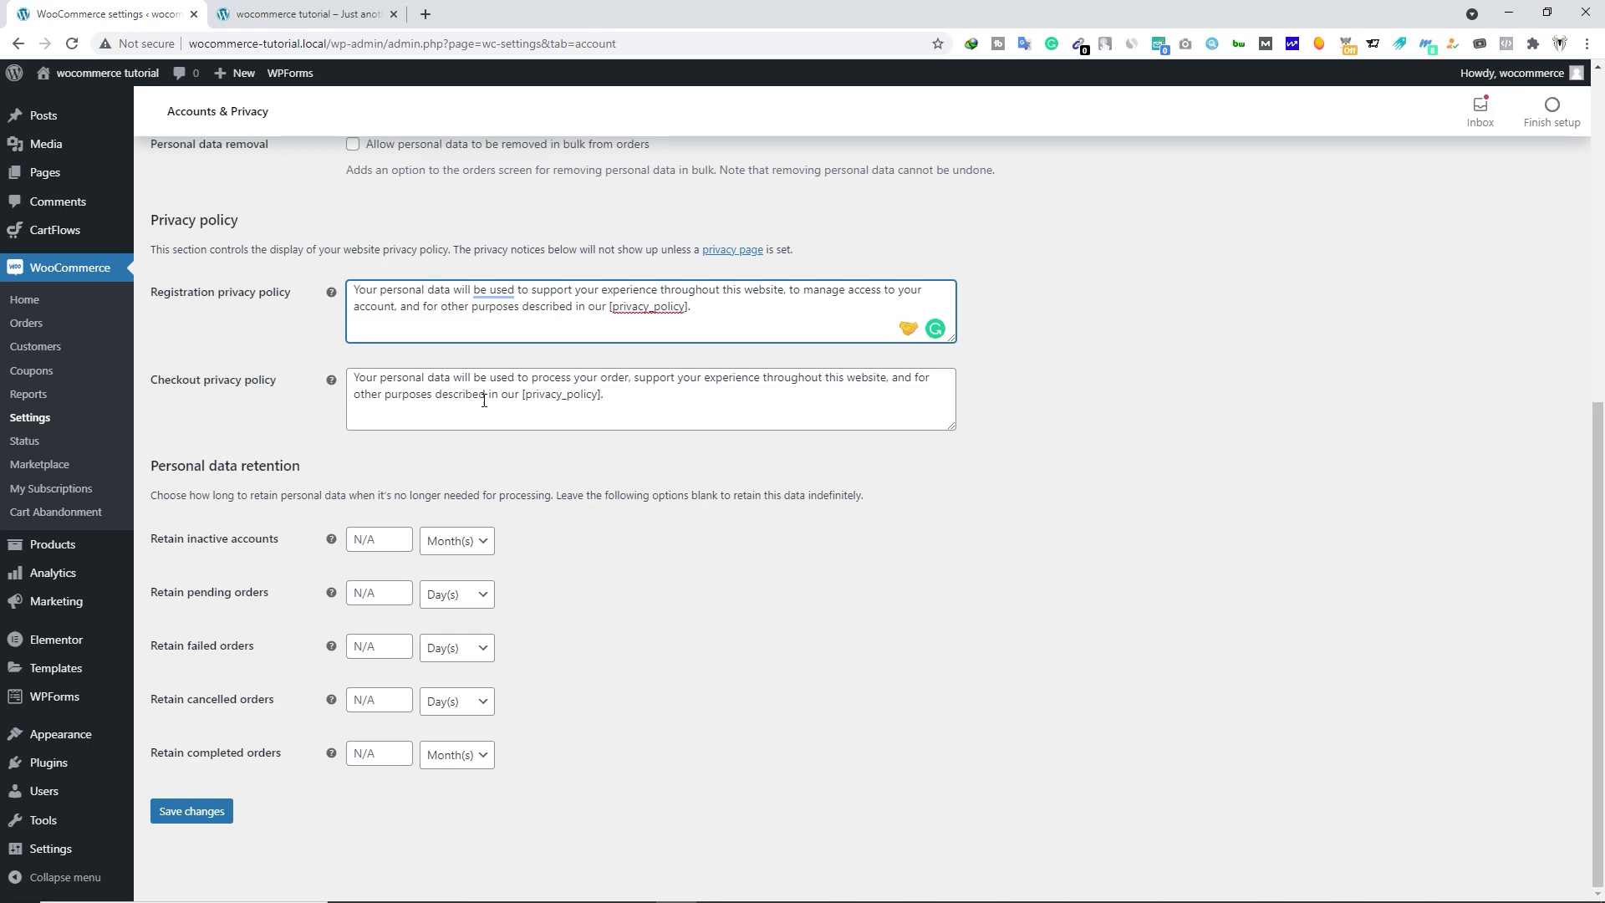
click(626, 407)
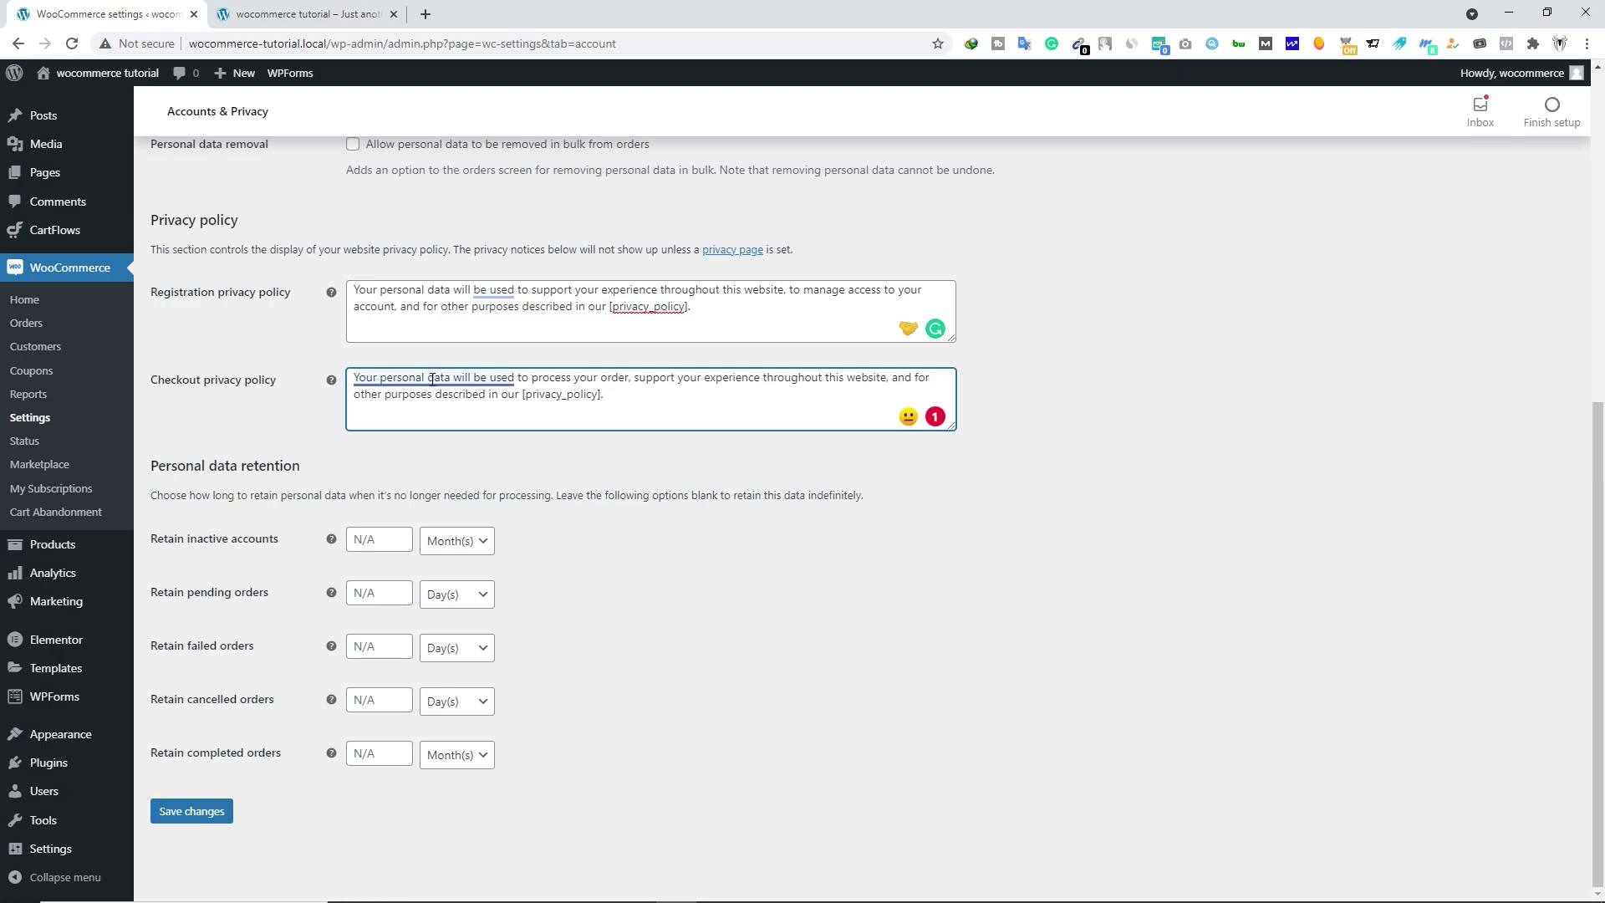
mouse_move(432, 379)
drag(618, 403, 354, 377)
click(377, 418)
click(376, 539)
drag(152, 466, 303, 469)
click(303, 469)
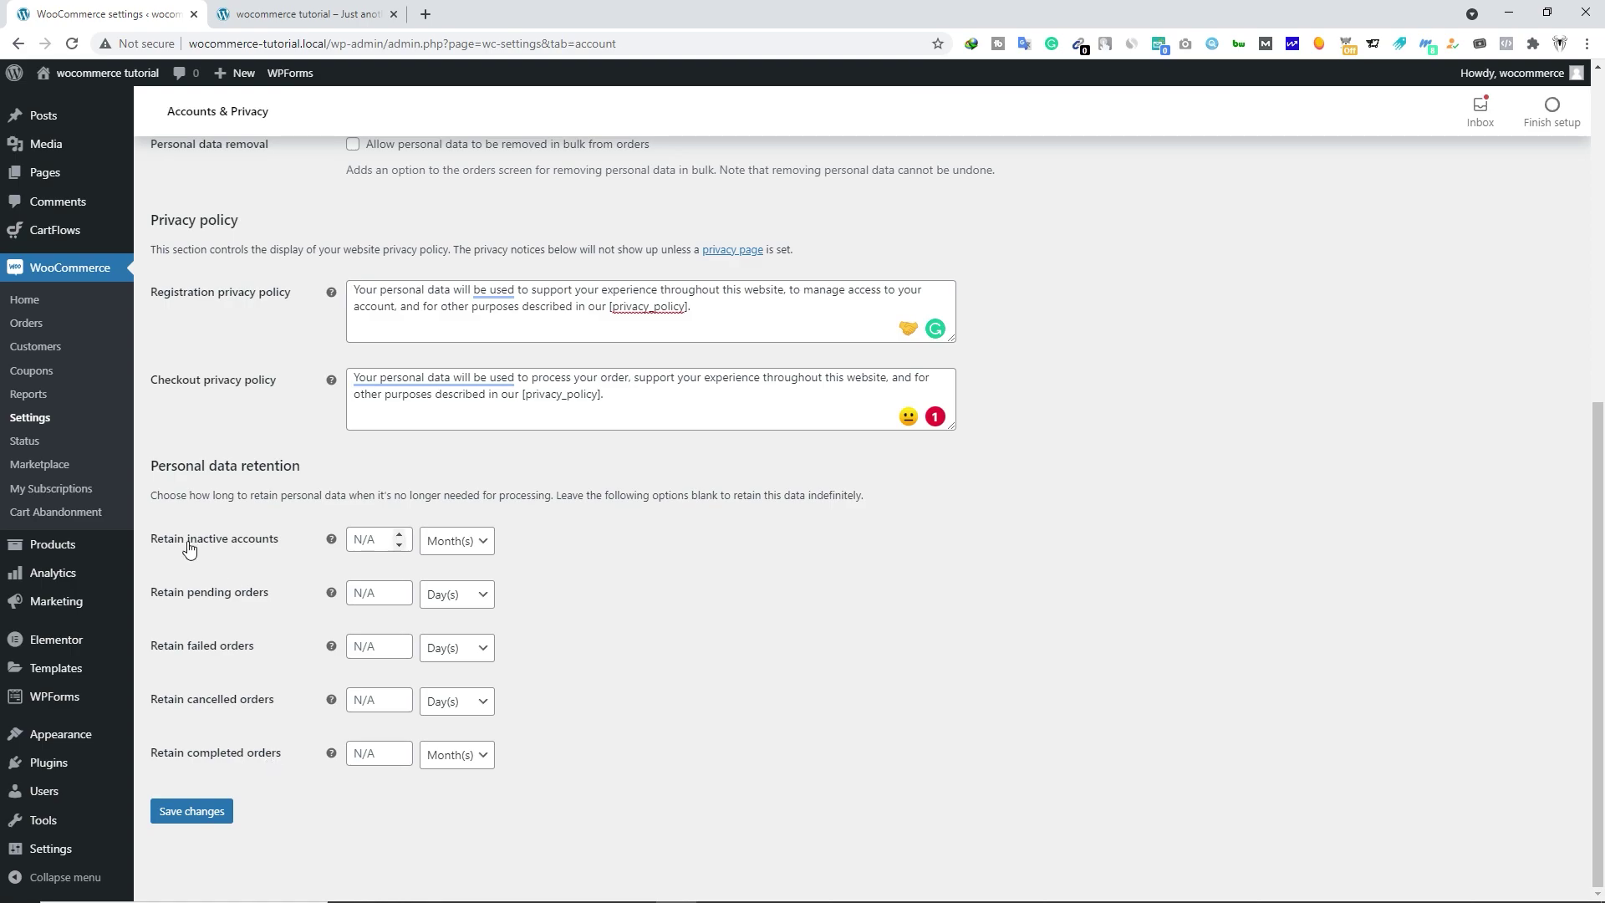
- Set the retention period for inactive accounts to 1 month
click(388, 545)
text(1)
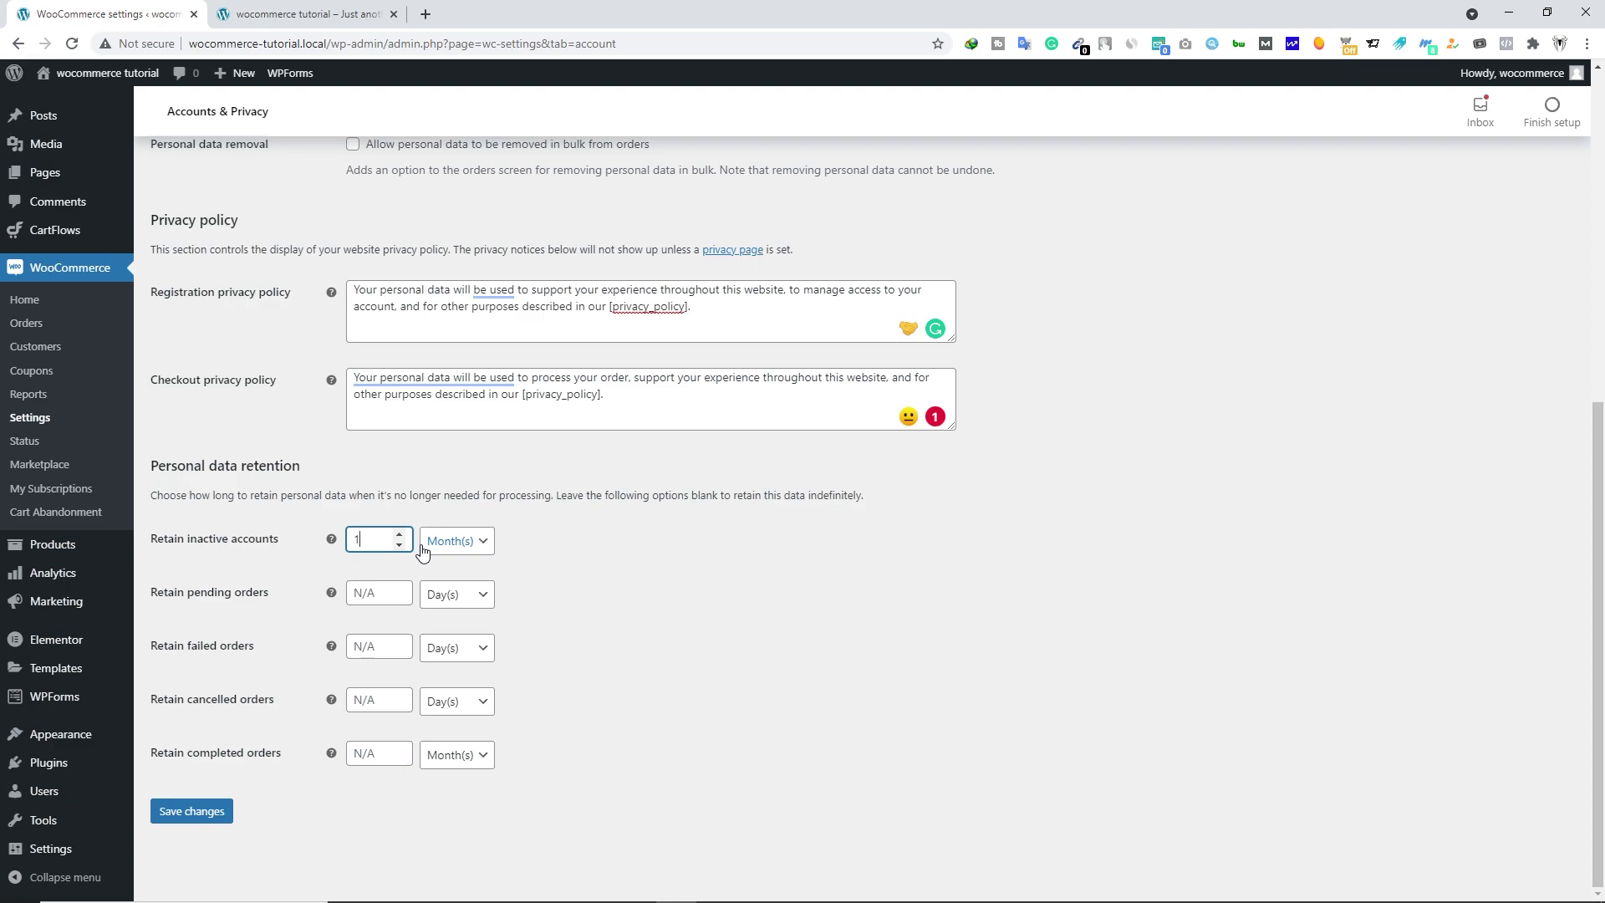
click(466, 545)
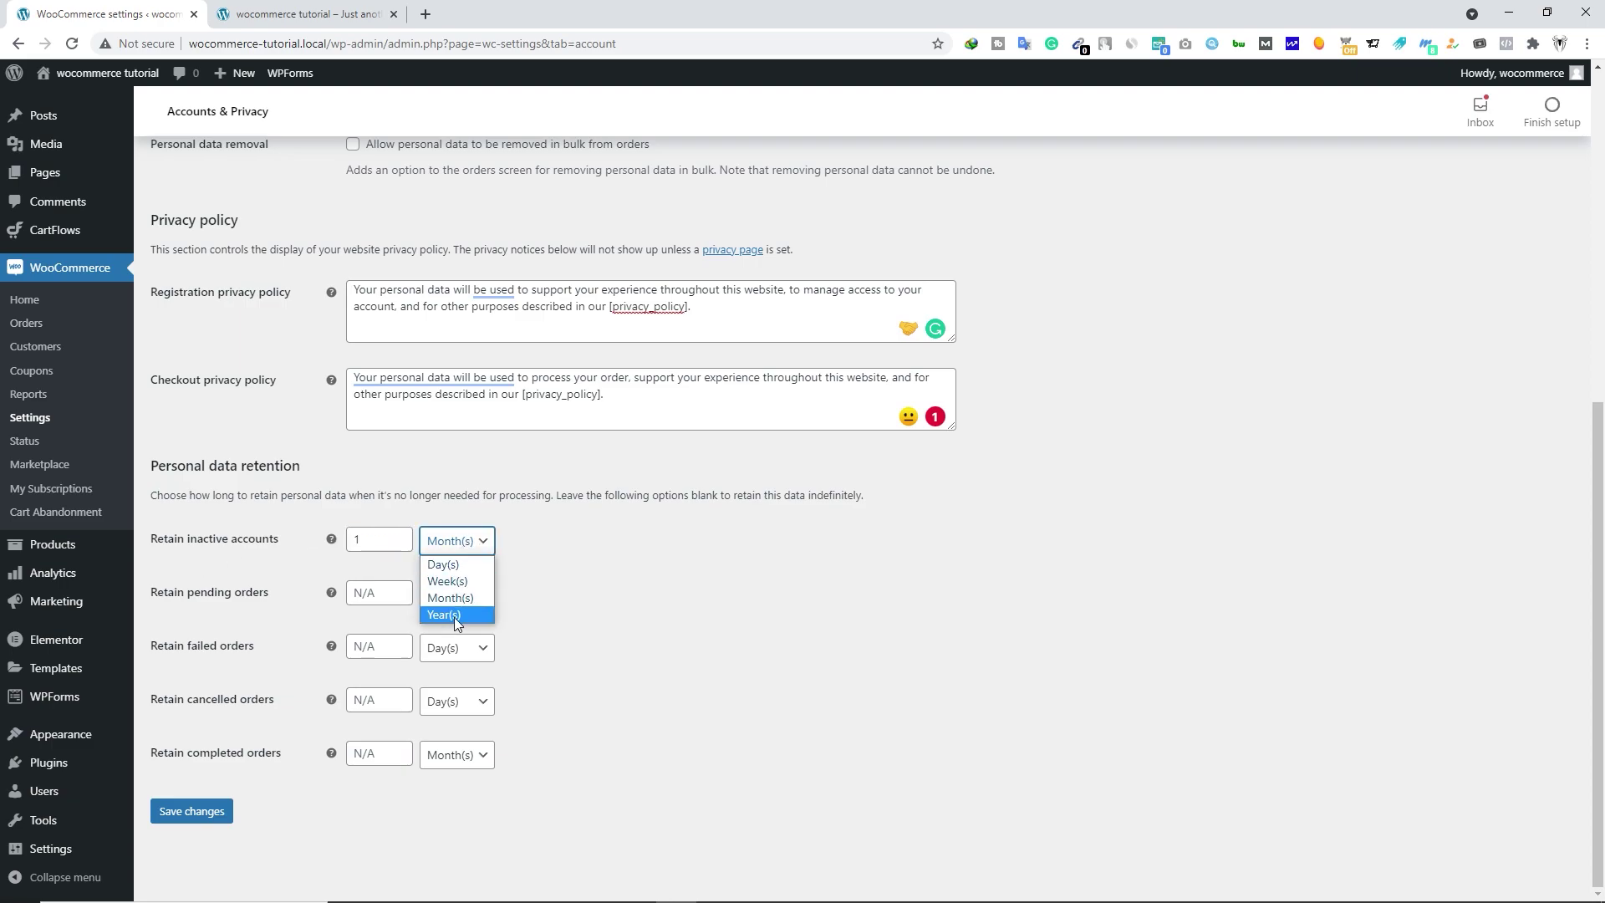
click(469, 539)
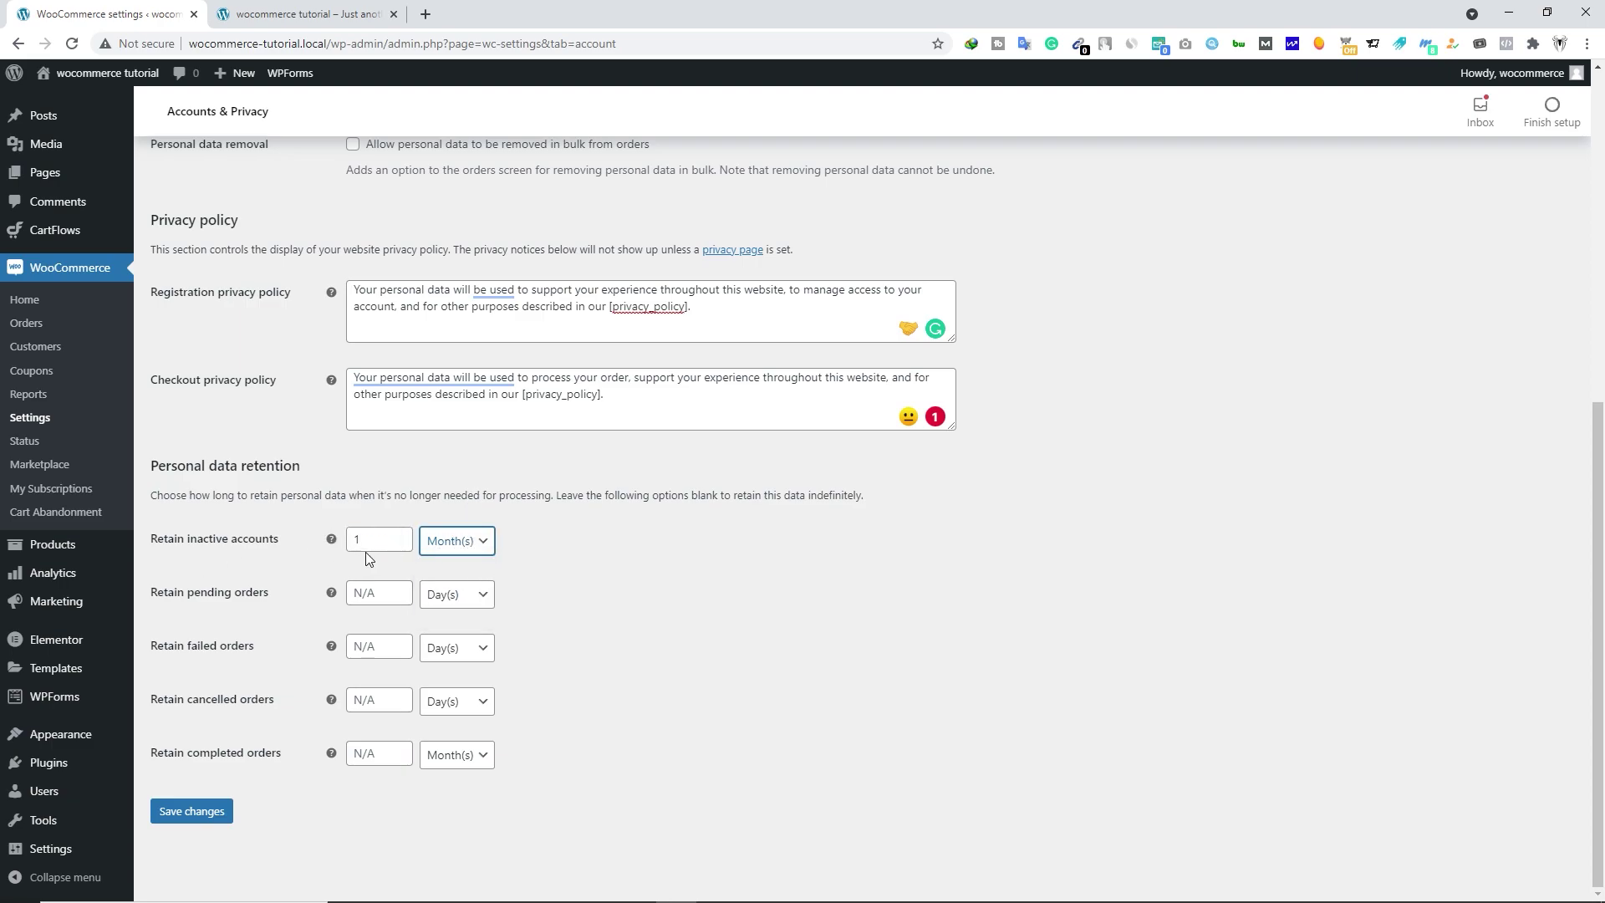
click(167, 543)
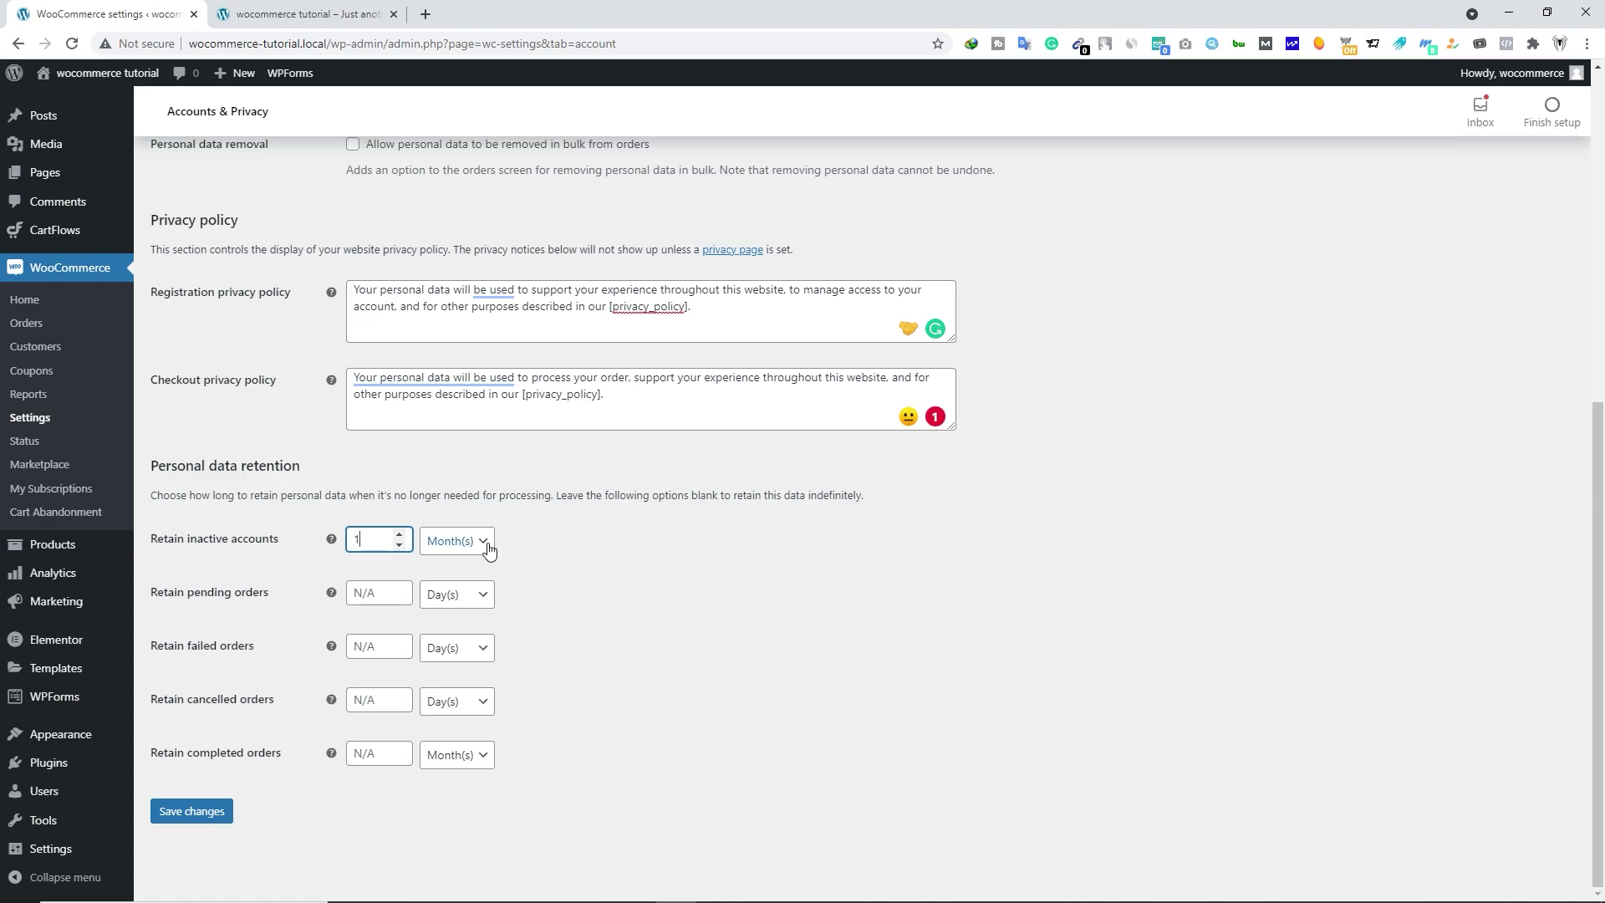
- Set the retention period for pending orders to 1 day, checking the option's help text
click(365, 593)
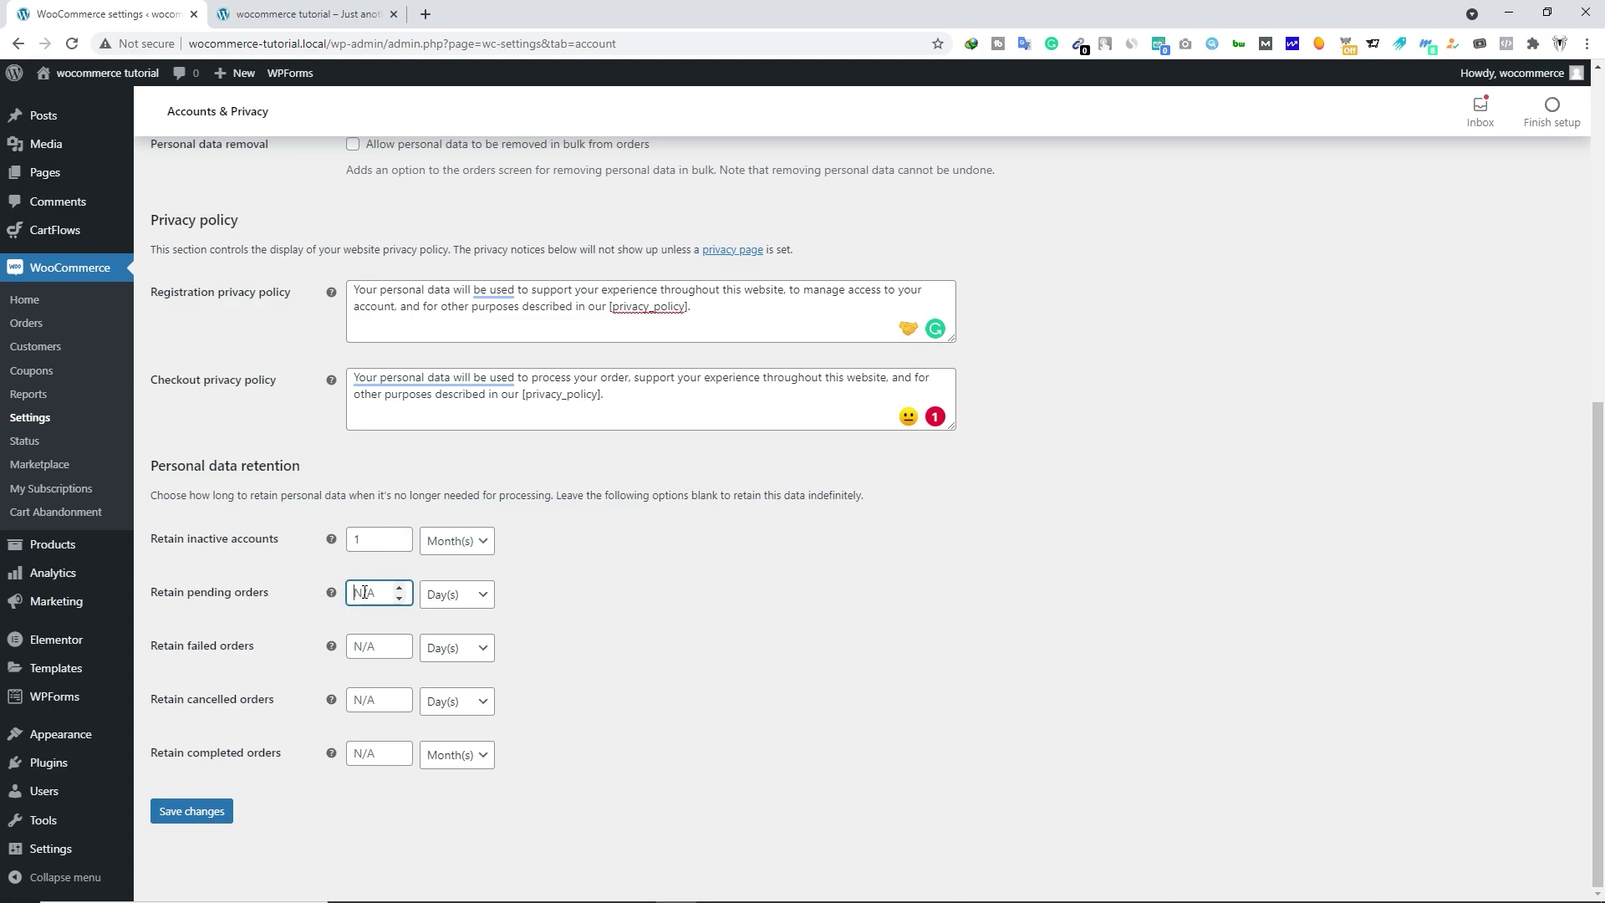
text(1)
mouse_move(332, 596)
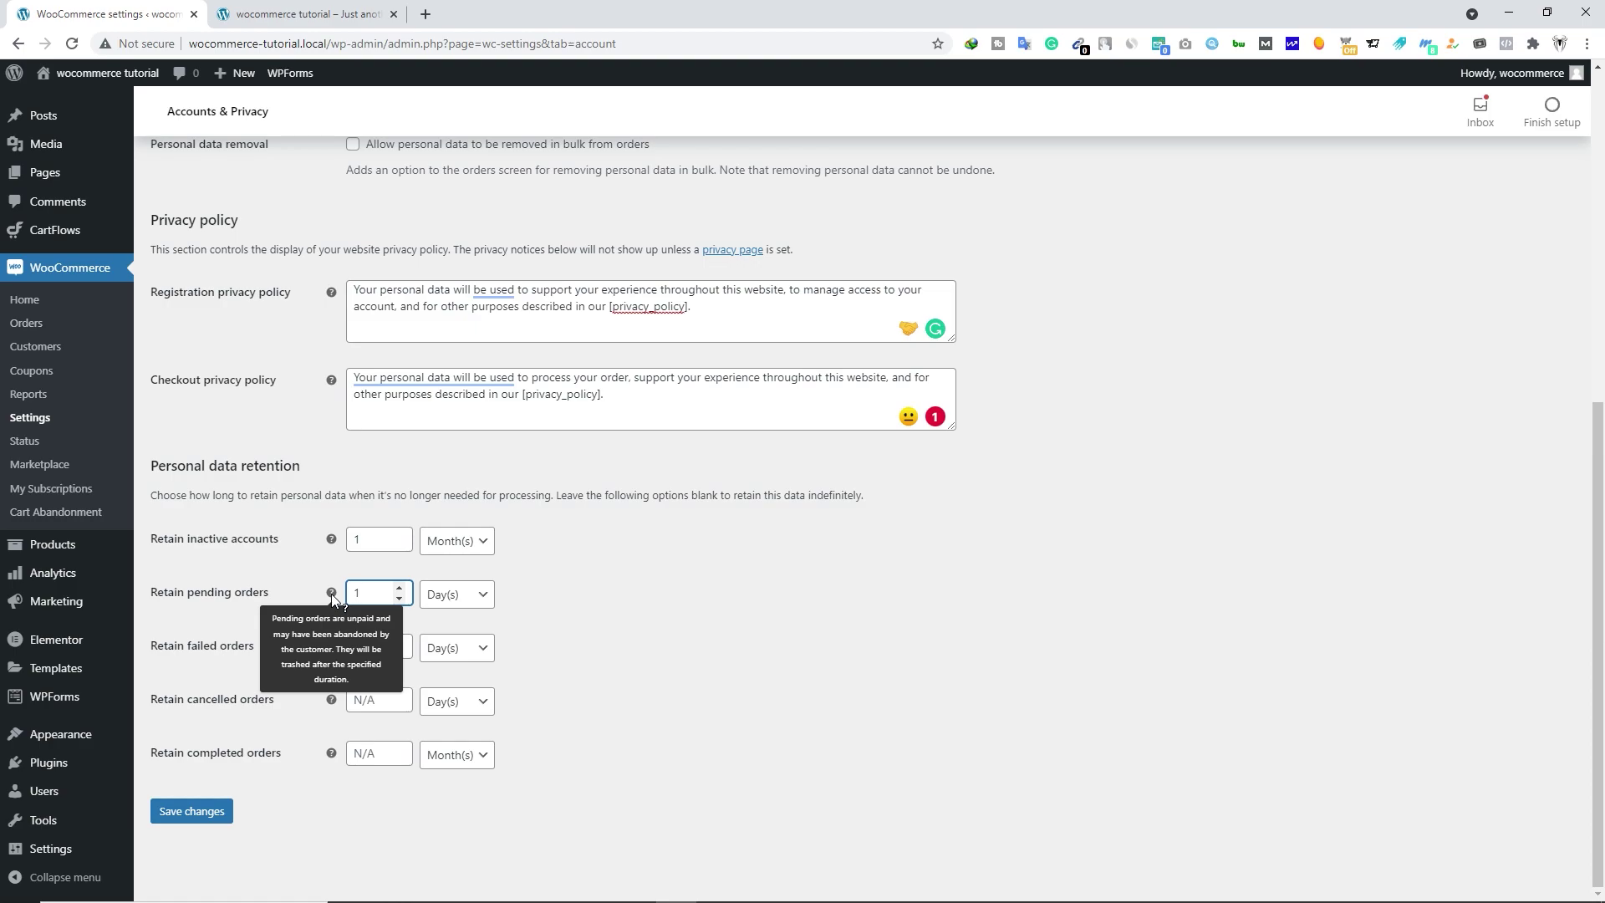
double_click(352, 592)
text(1)
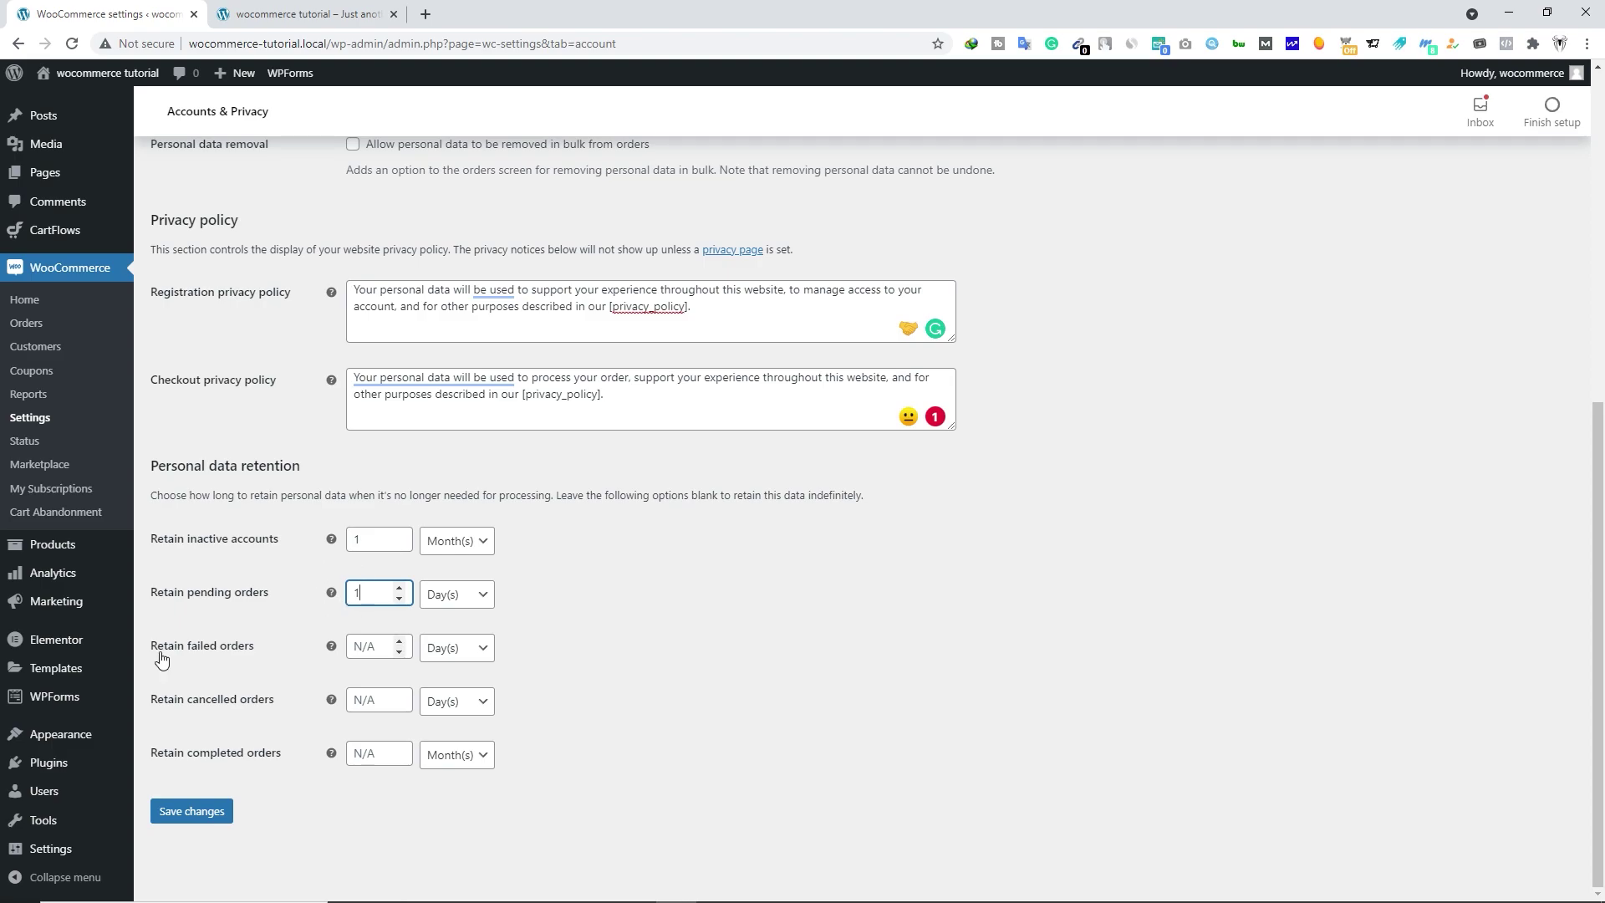
- Set the retention period for failed orders to 1, keeping the unit on days
click(368, 648)
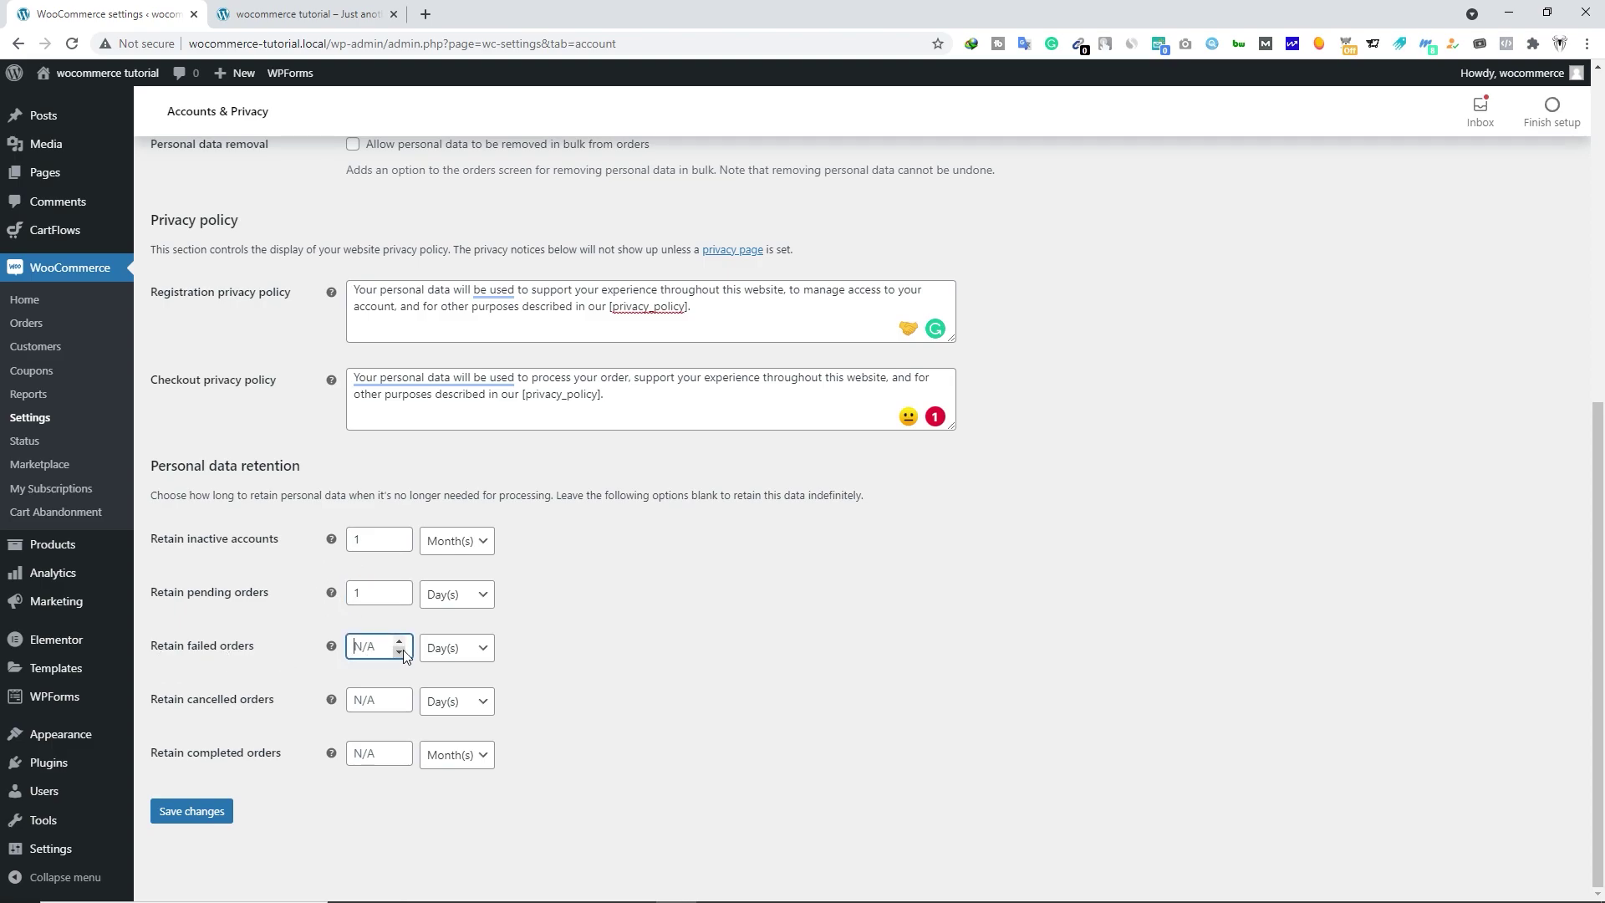
click(402, 650)
mouse_move(332, 649)
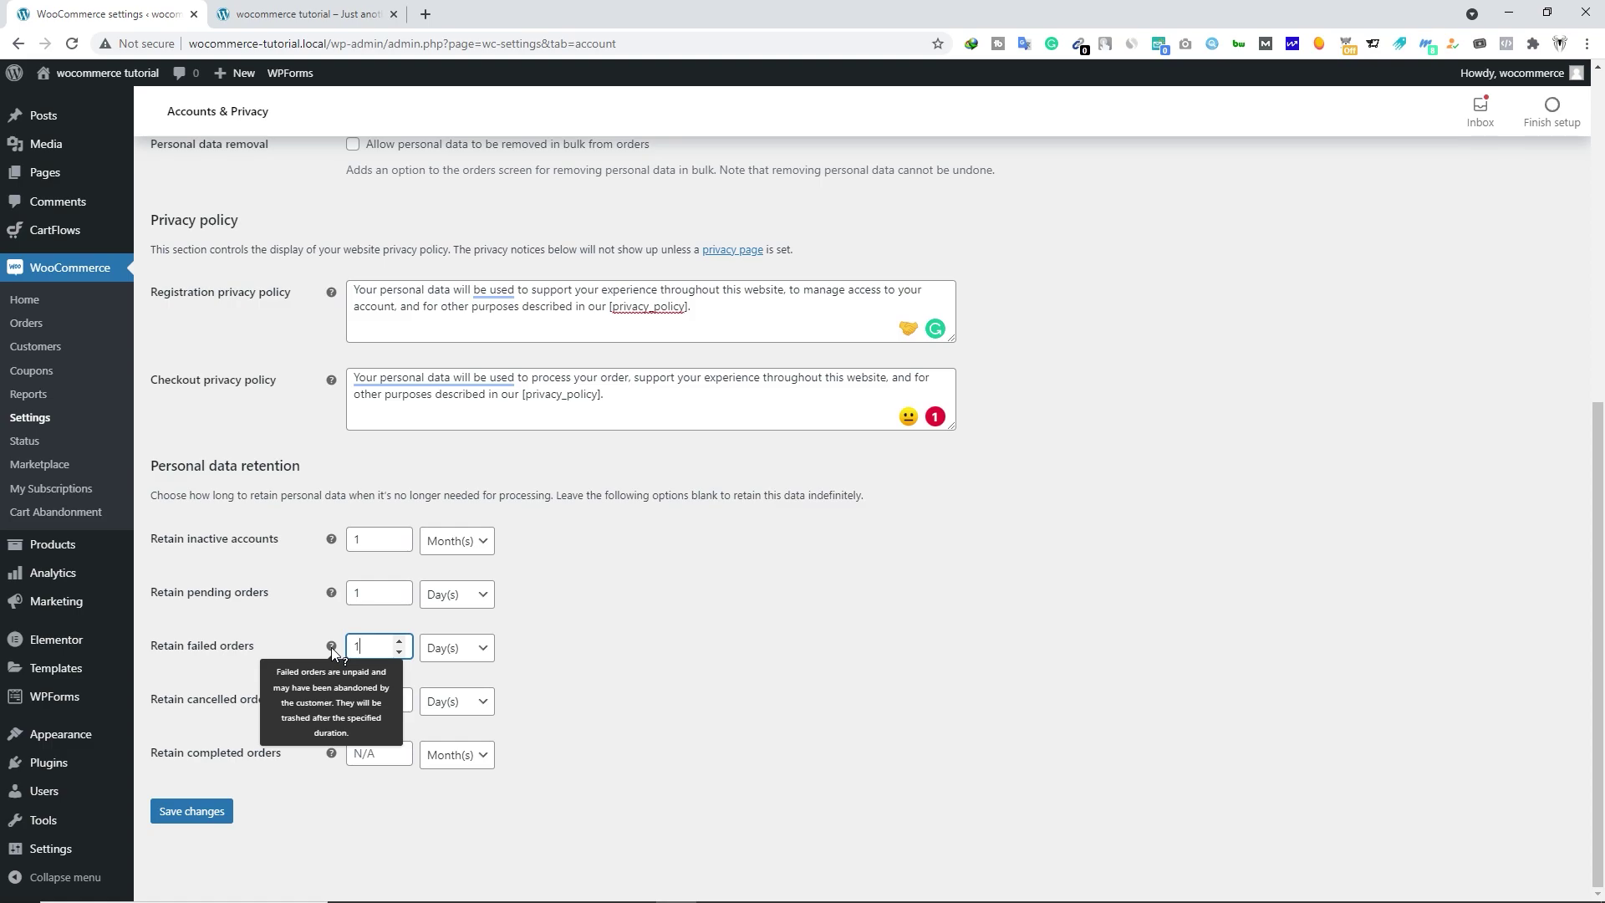
double_click(360, 647)
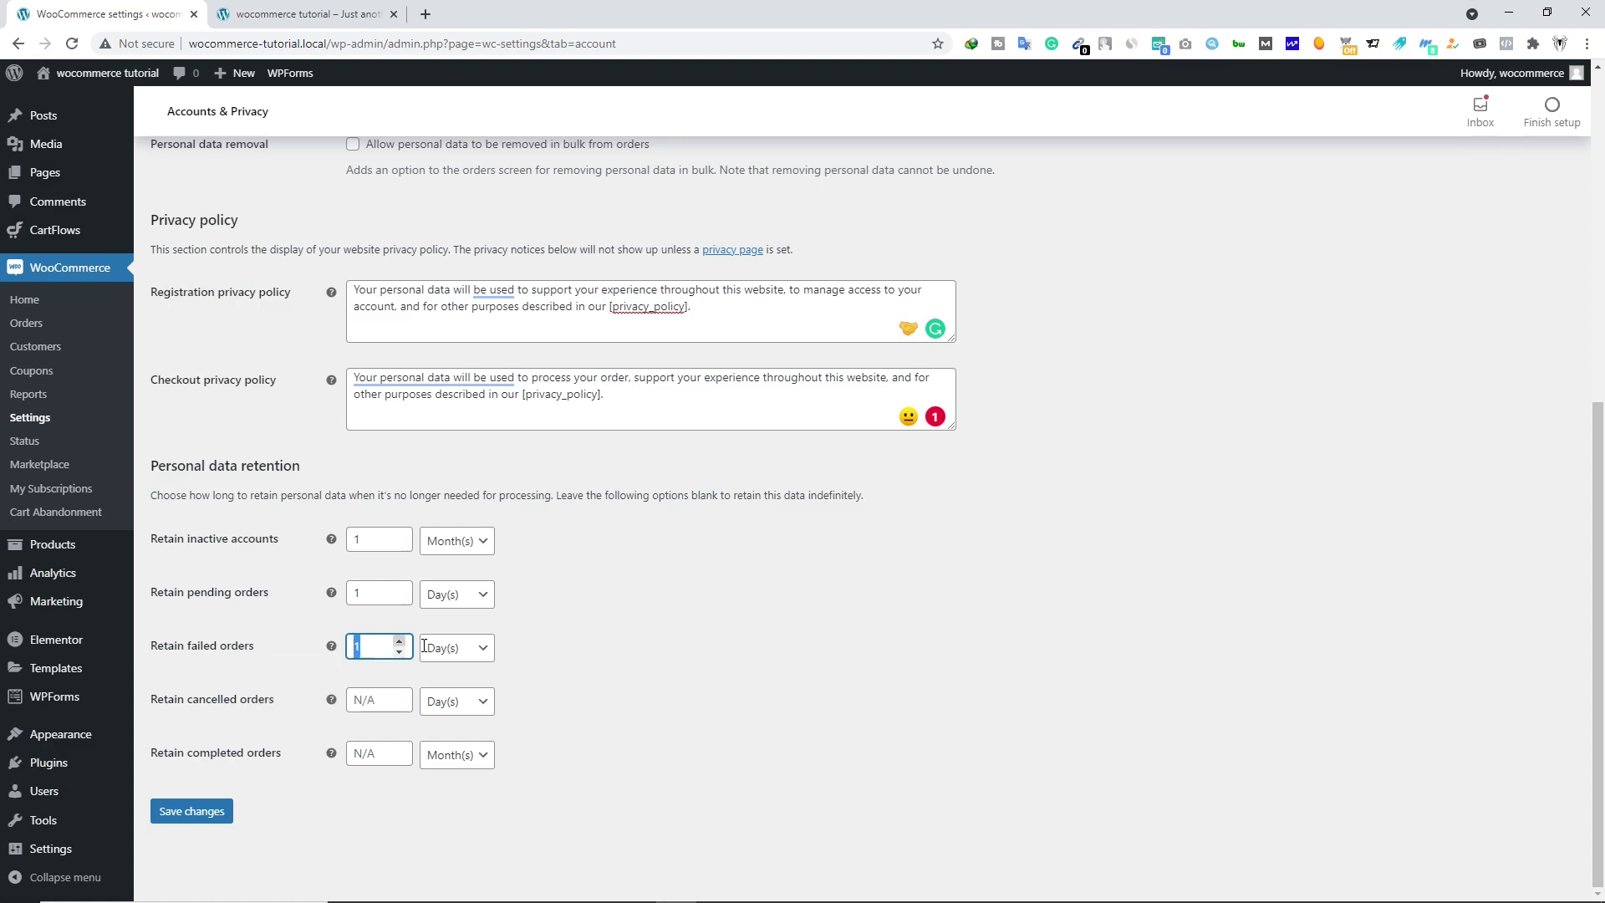
click(455, 648)
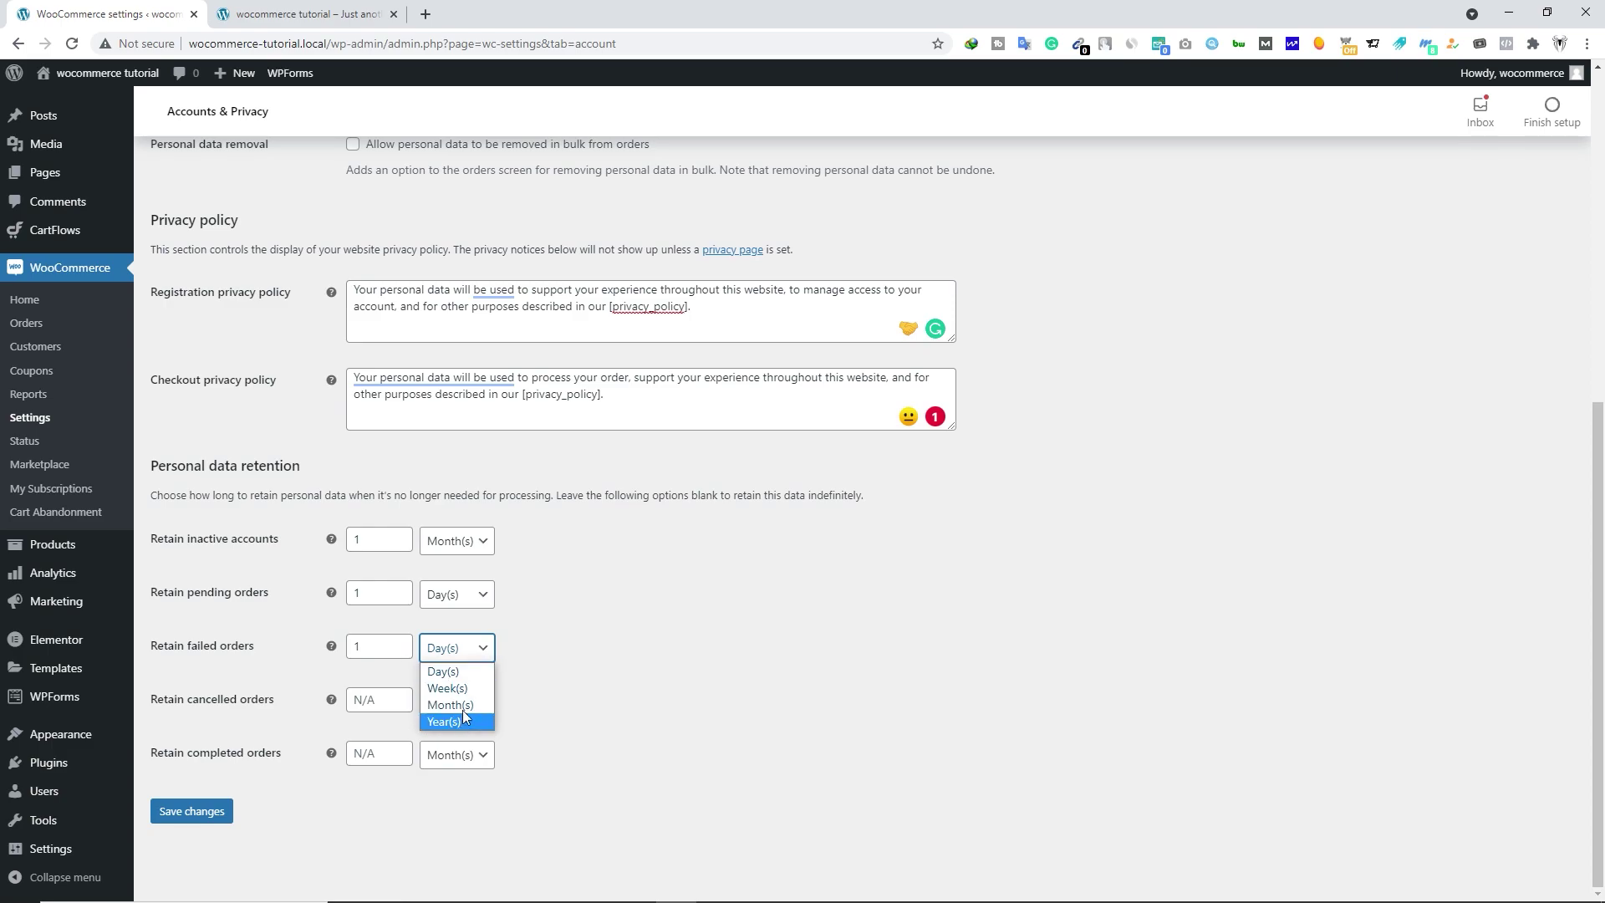
click(439, 648)
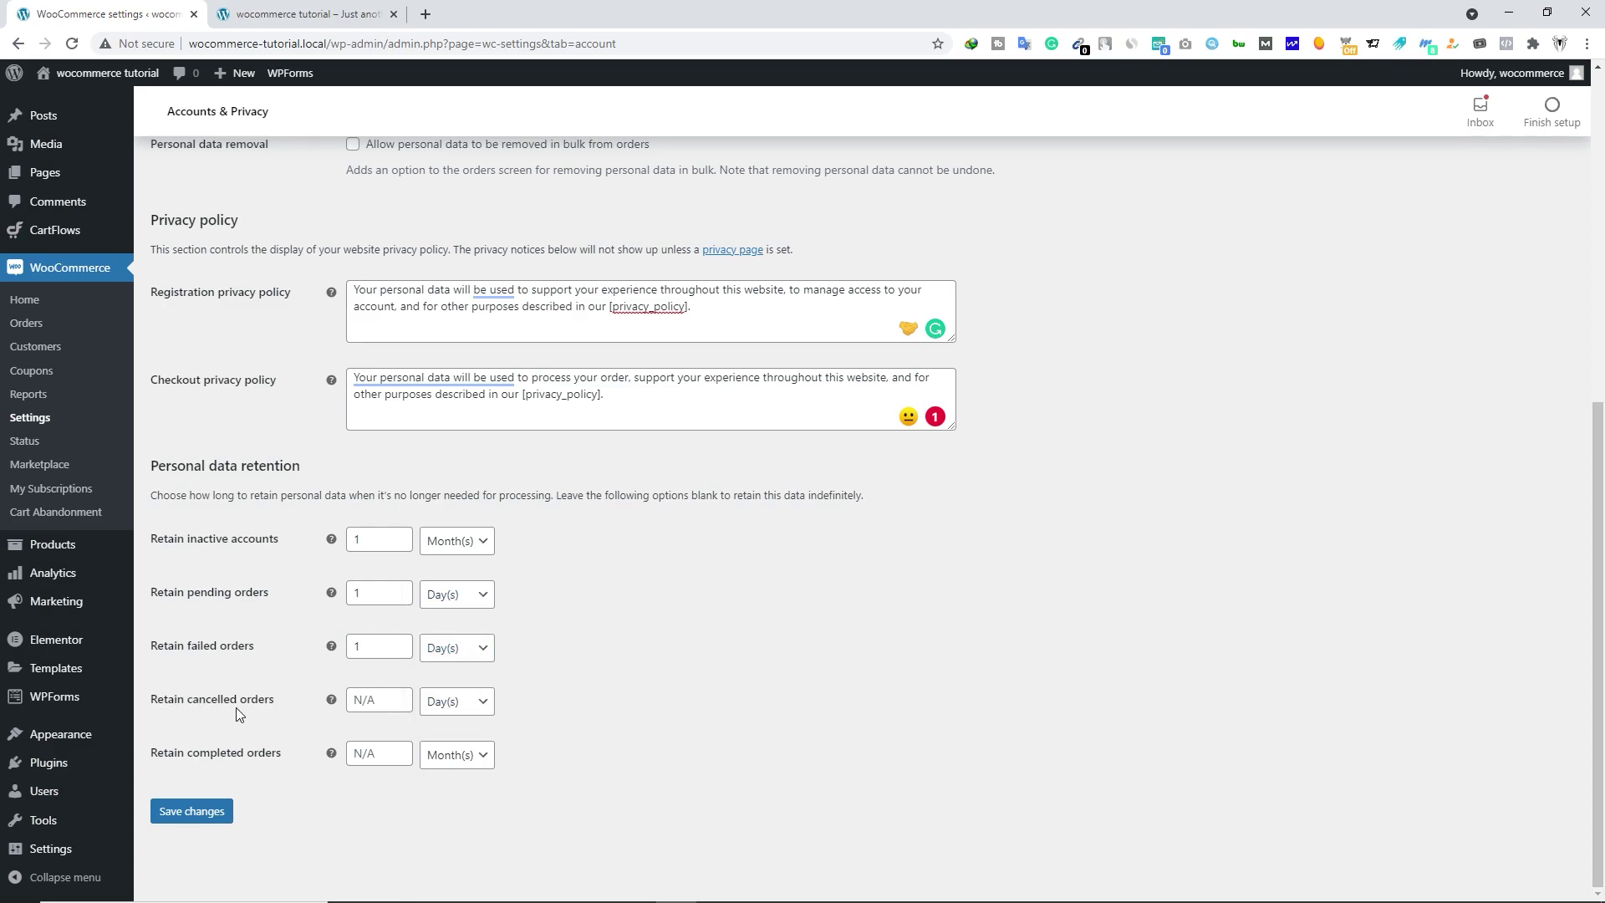
- Set the retention period for cancelled orders to 1 day
click(382, 700)
text(1)
click(623, 742)
- Set the retention period for completed orders to 2 months and save the accounts and privacy settings
click(381, 757)
text(1)
click(370, 808)
double_click(352, 753)
text(2)
scroll(263, 623, up, 3)
scroll(264, 624, up, 3)
scroll(264, 623, down, 5)
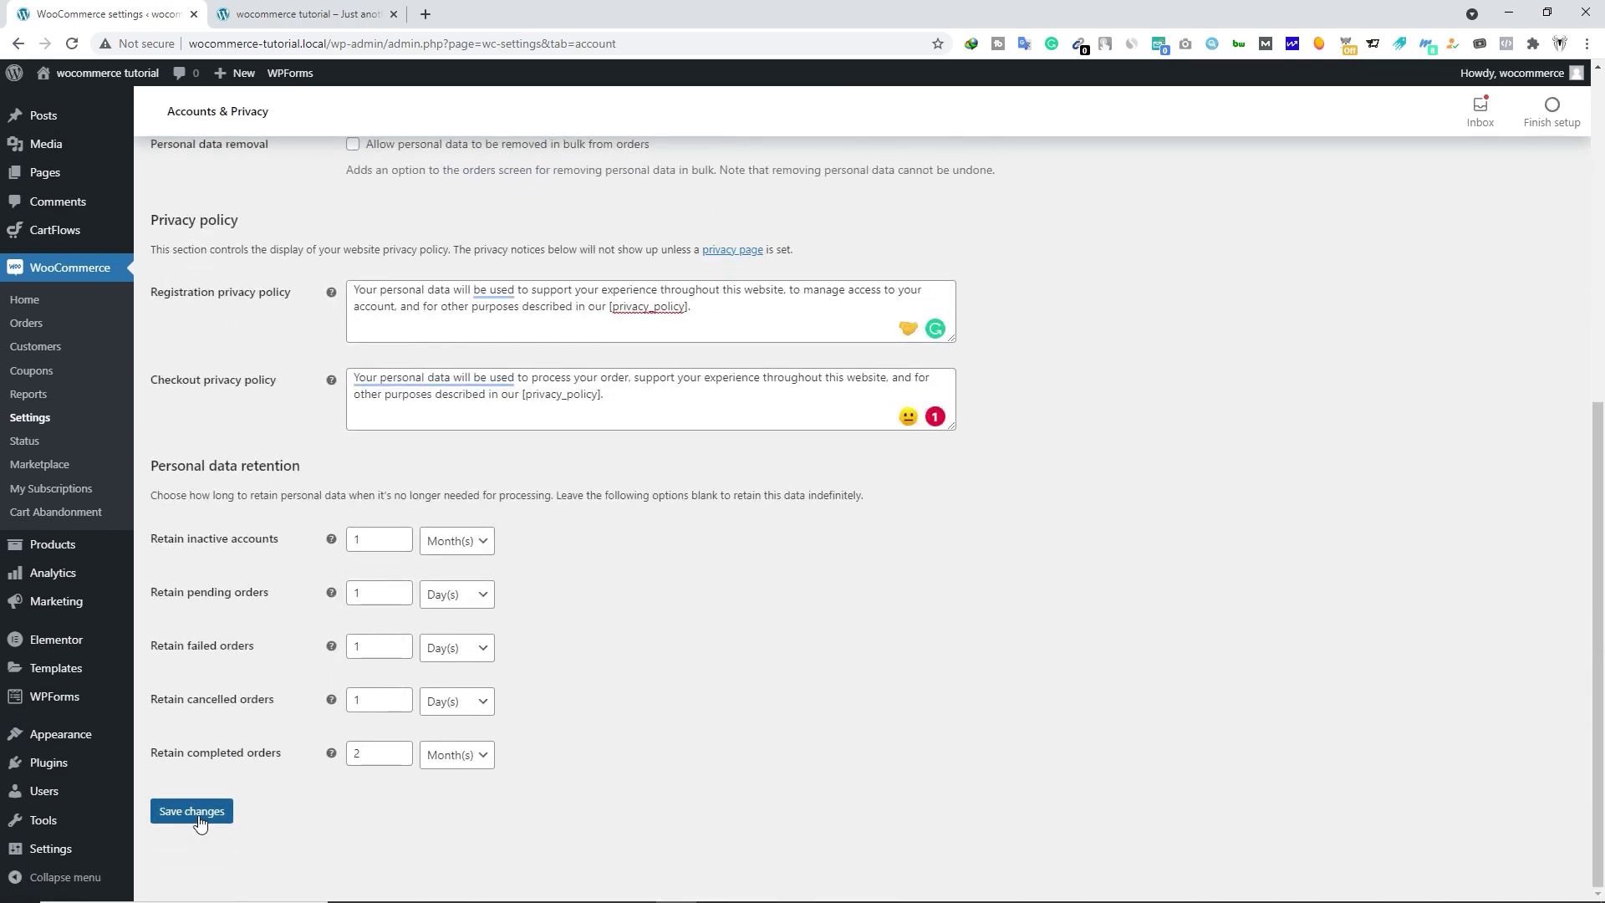
click(199, 819)
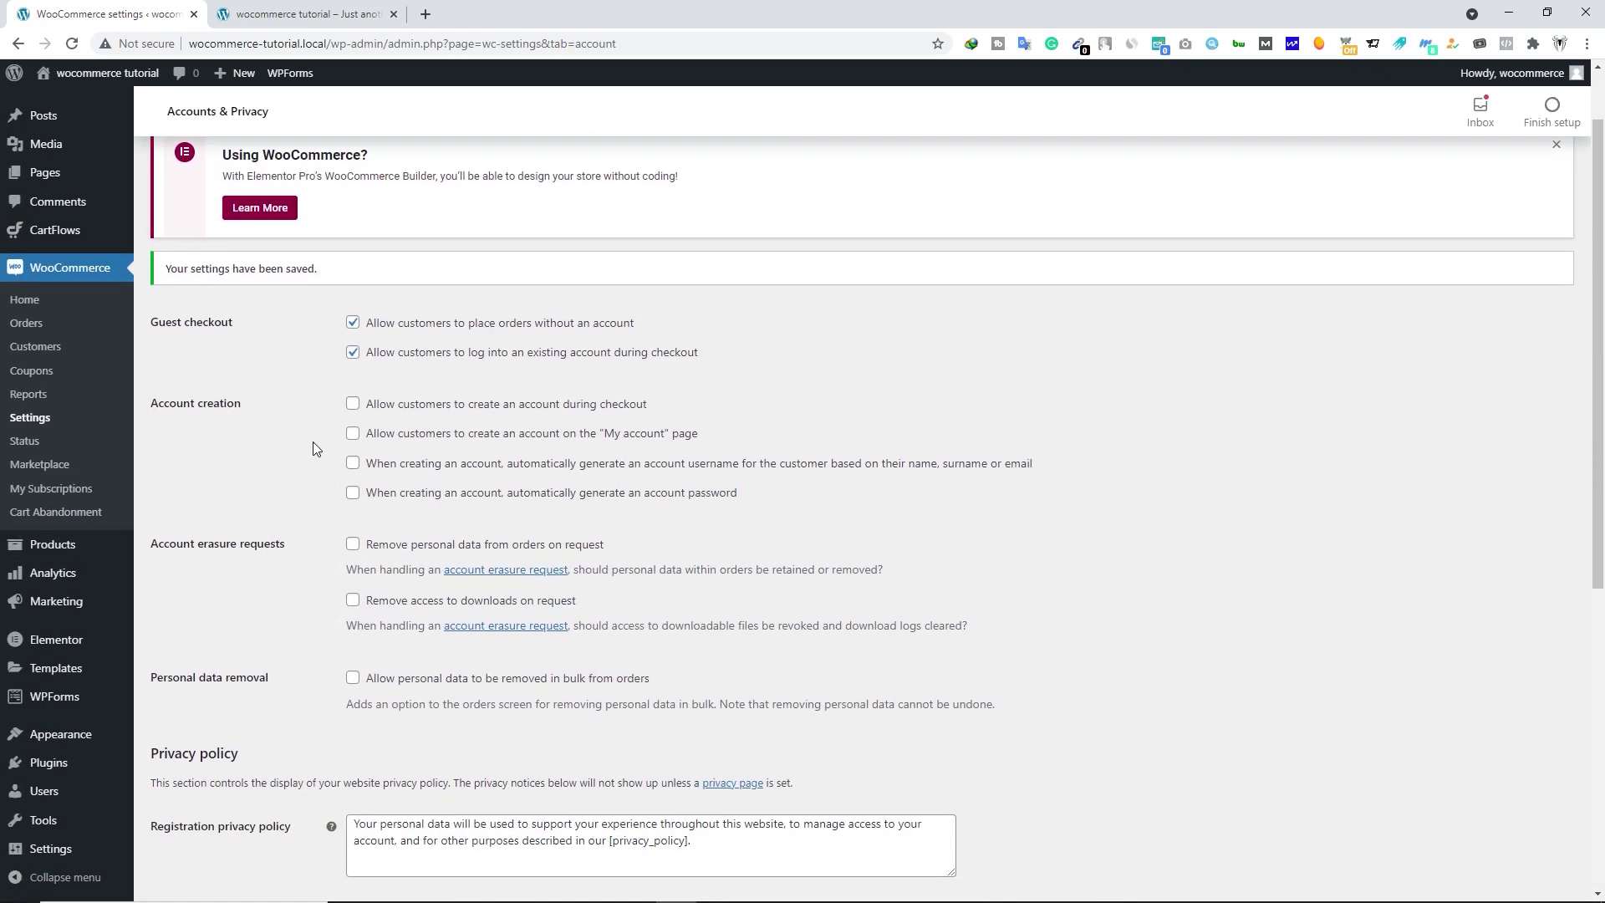
- Allow customers to create an account during checkout and save the settings
click(353, 405)
scroll(623, 415, down, 6)
click(207, 816)
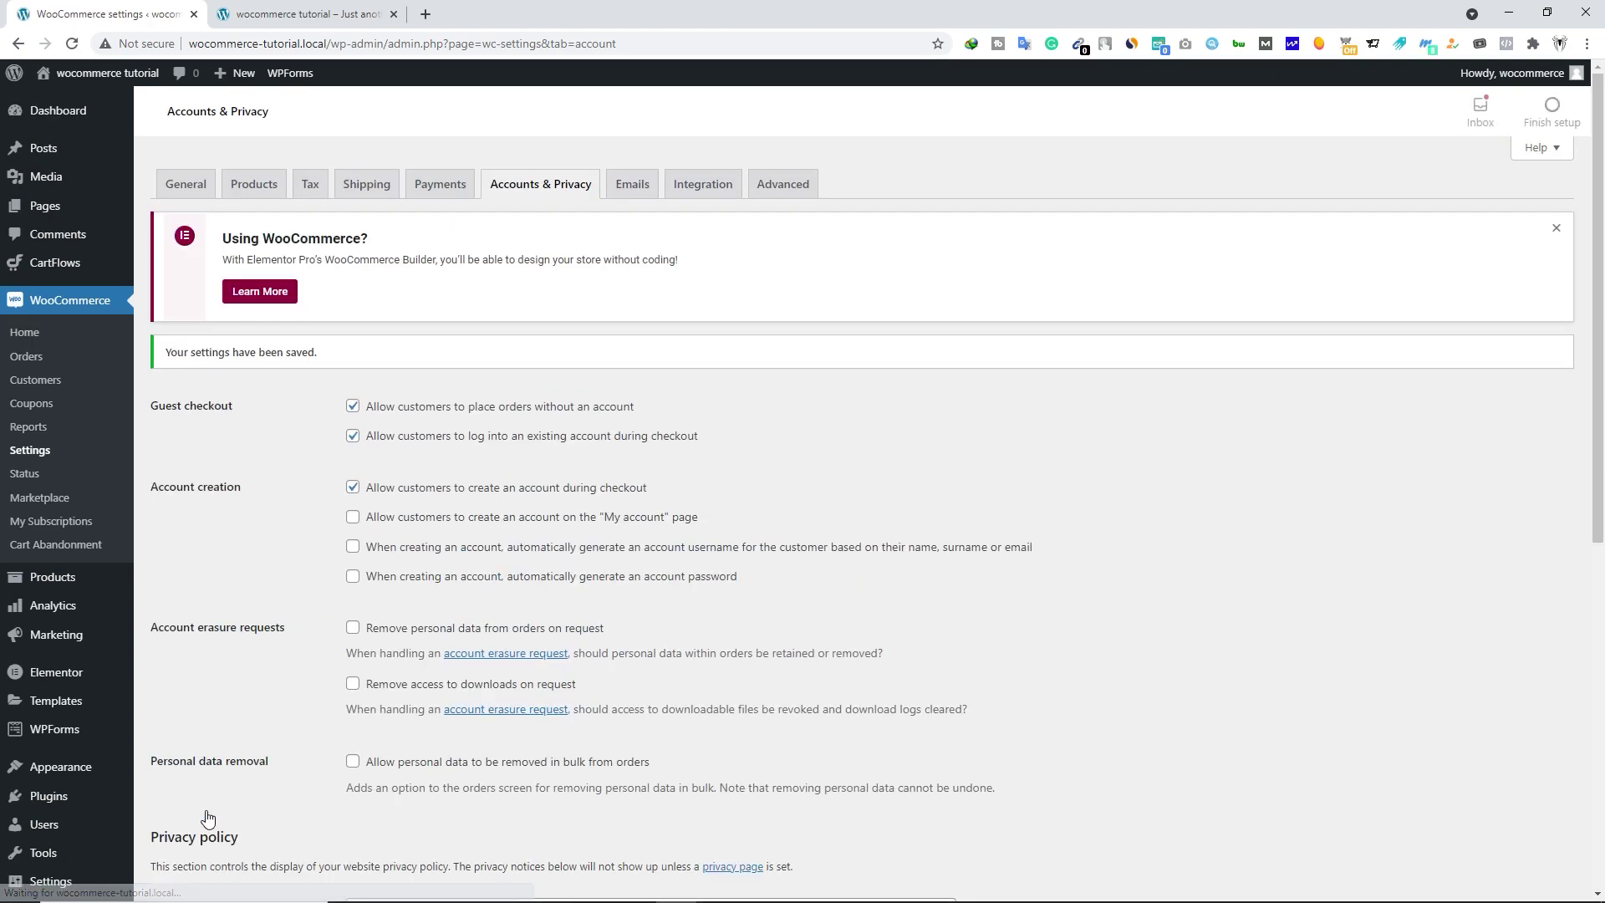
- In the email settings, replace the recipient of the New order notification with the store's support e-mail address and save
click(635, 186)
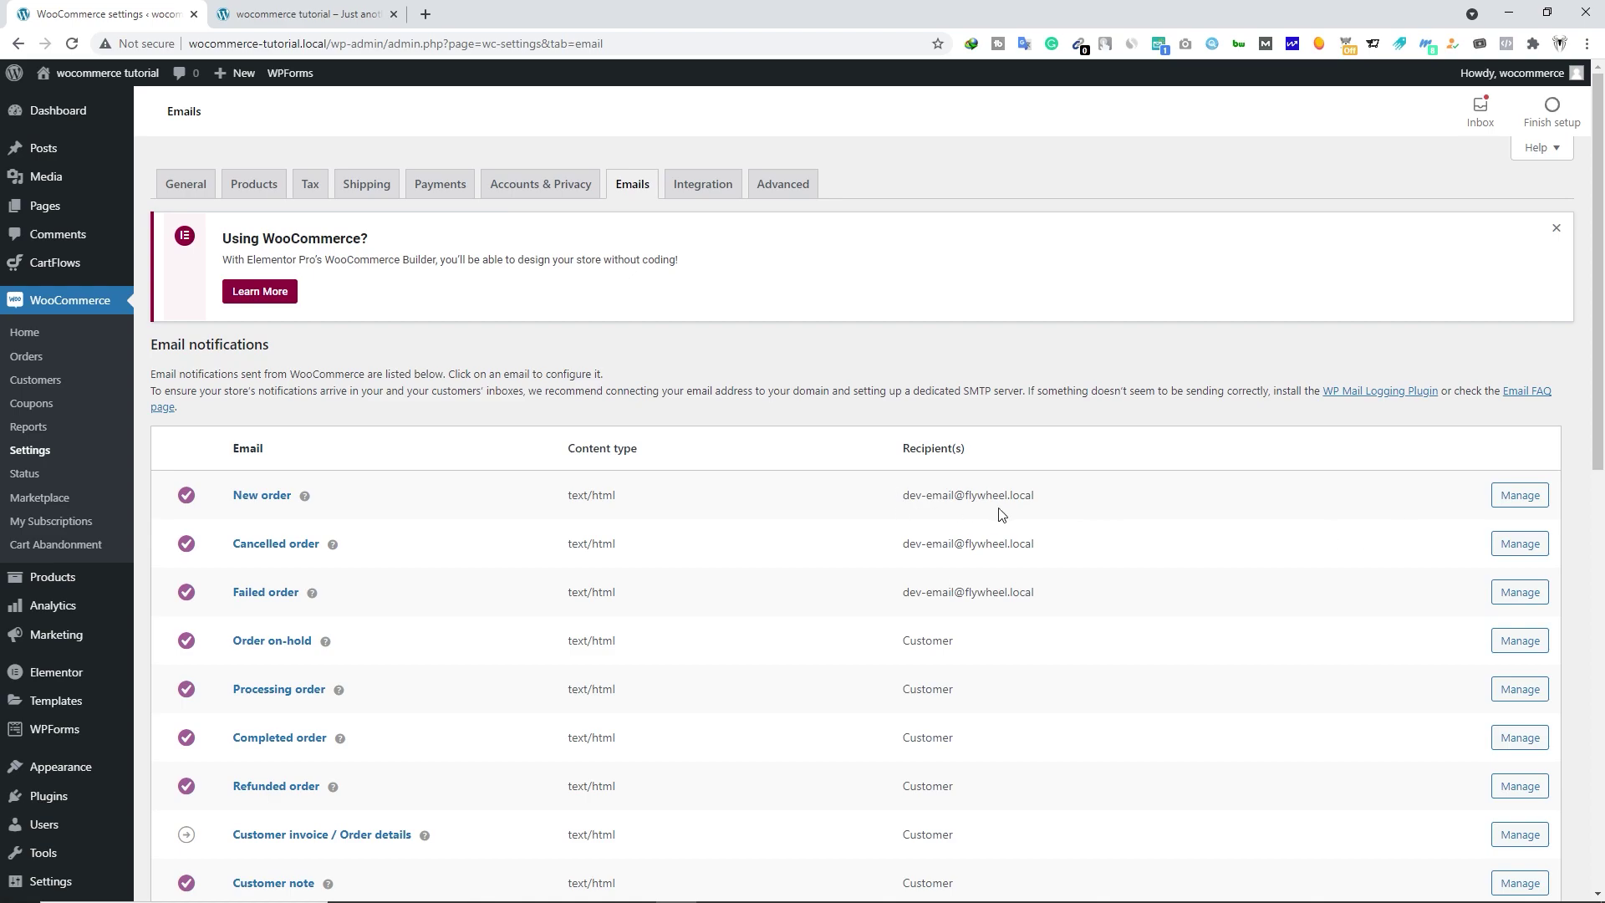
click(1530, 499)
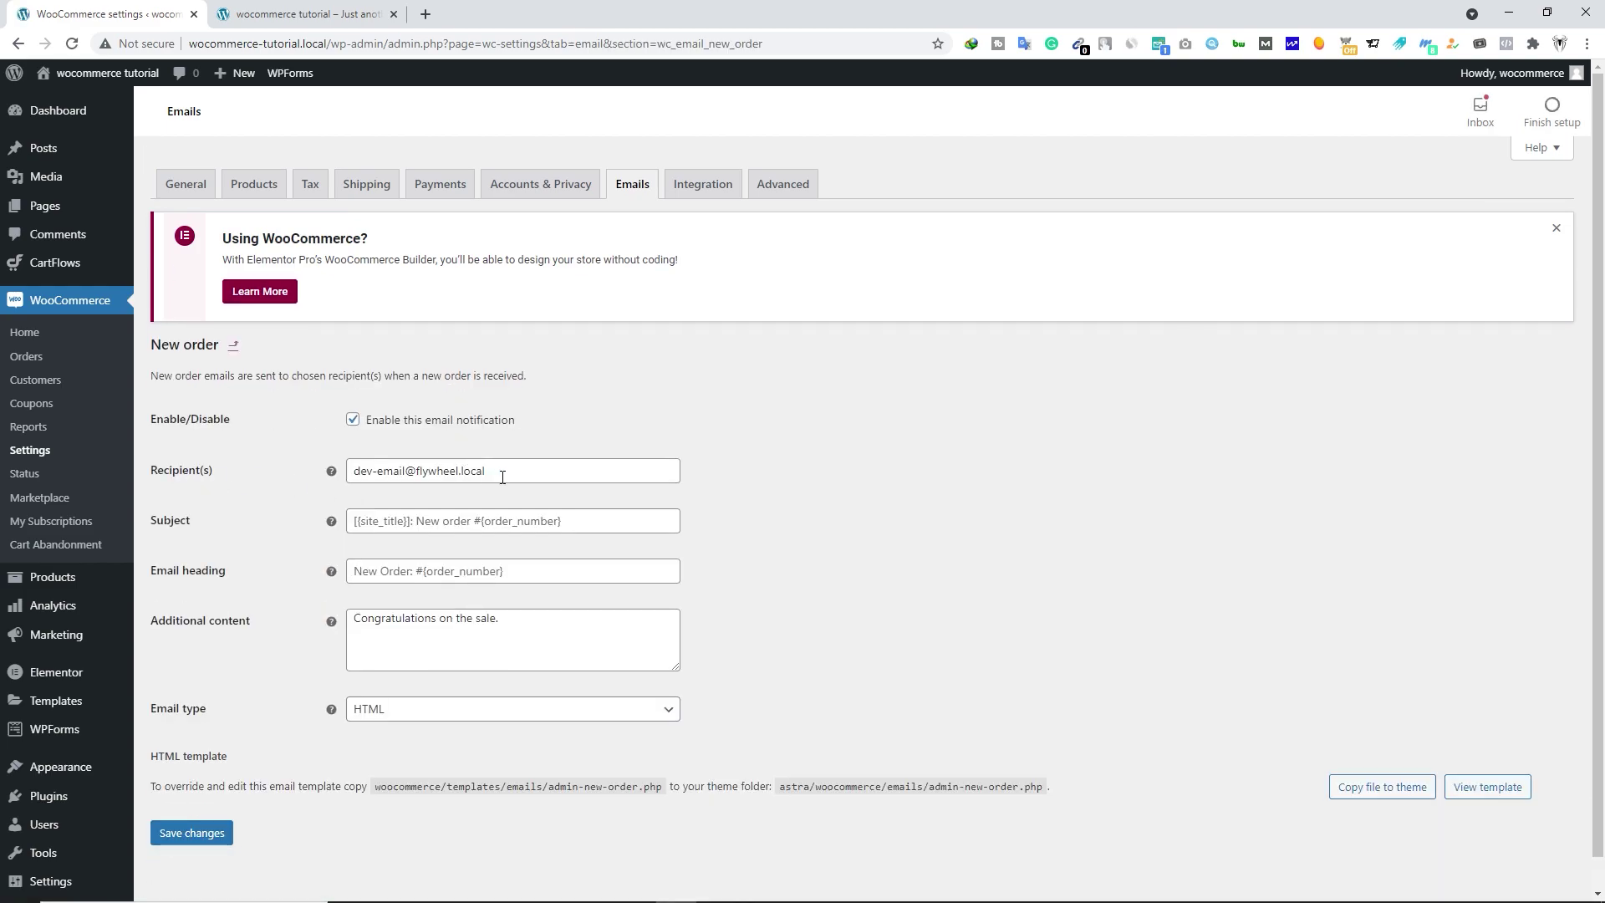
triple_click(513, 472)
mouse_move(336, 471)
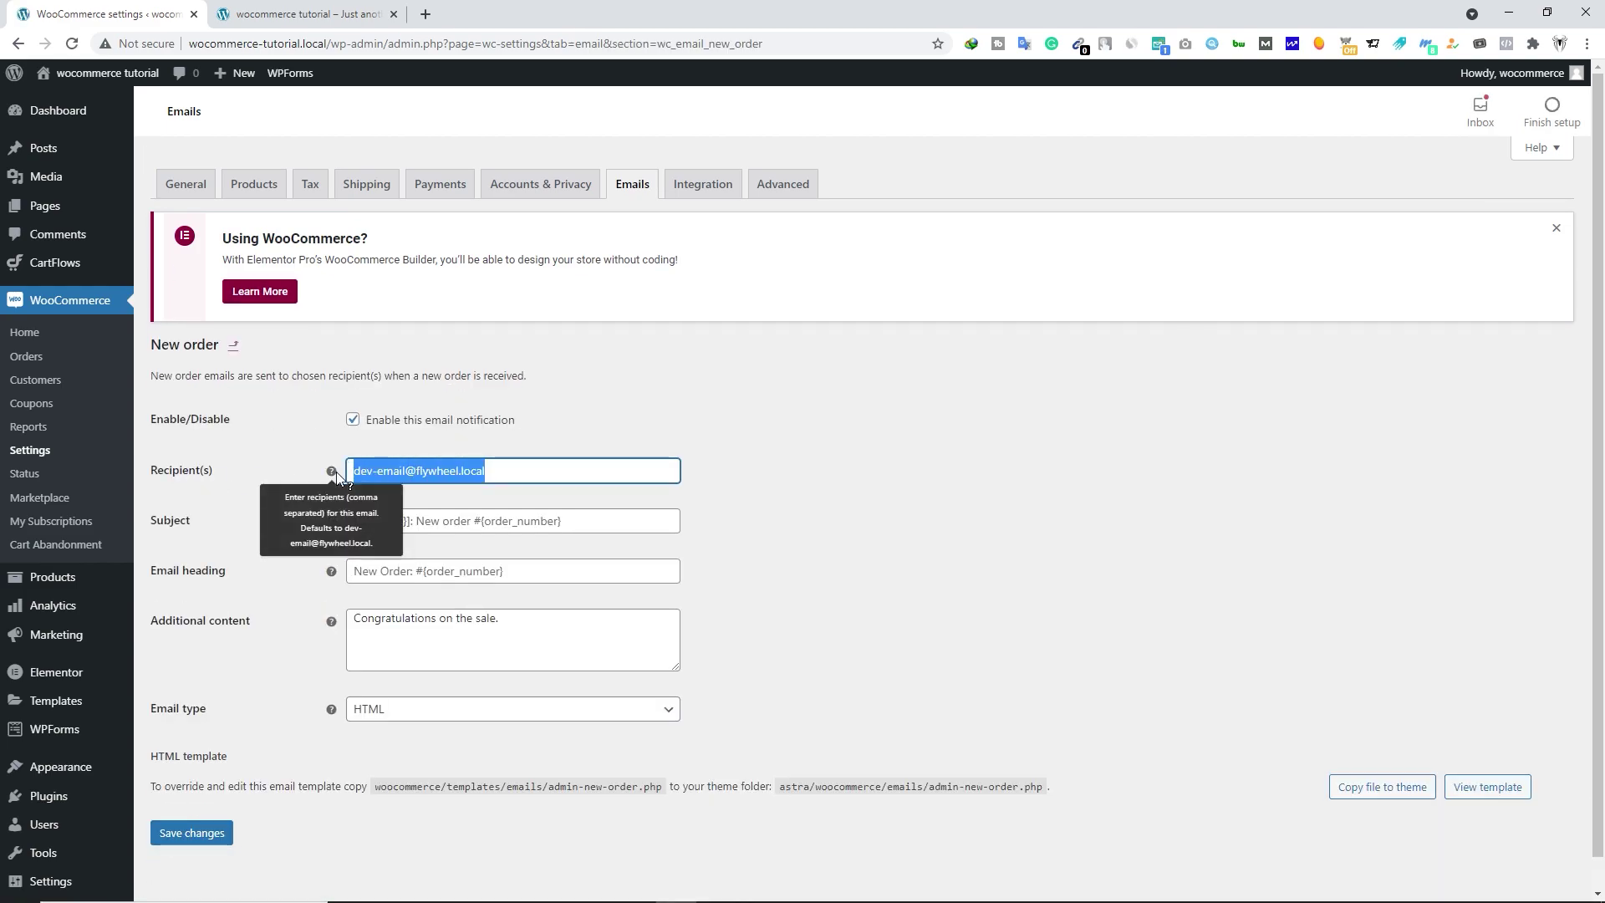
key(BackSpace)
text(ind)
key(Return)
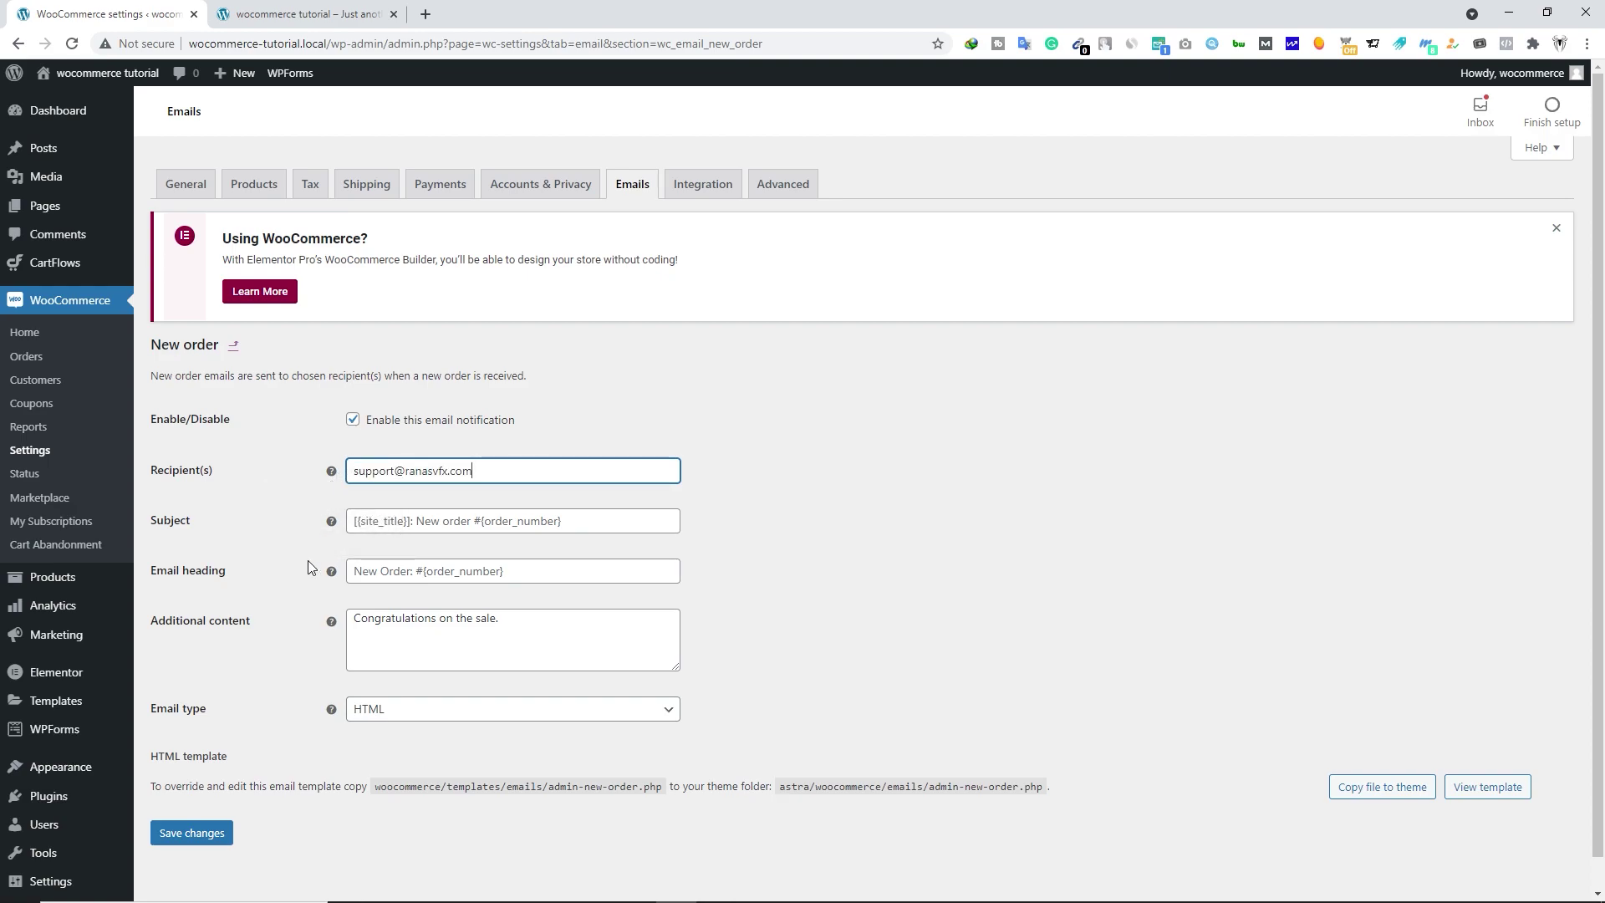
click(190, 833)
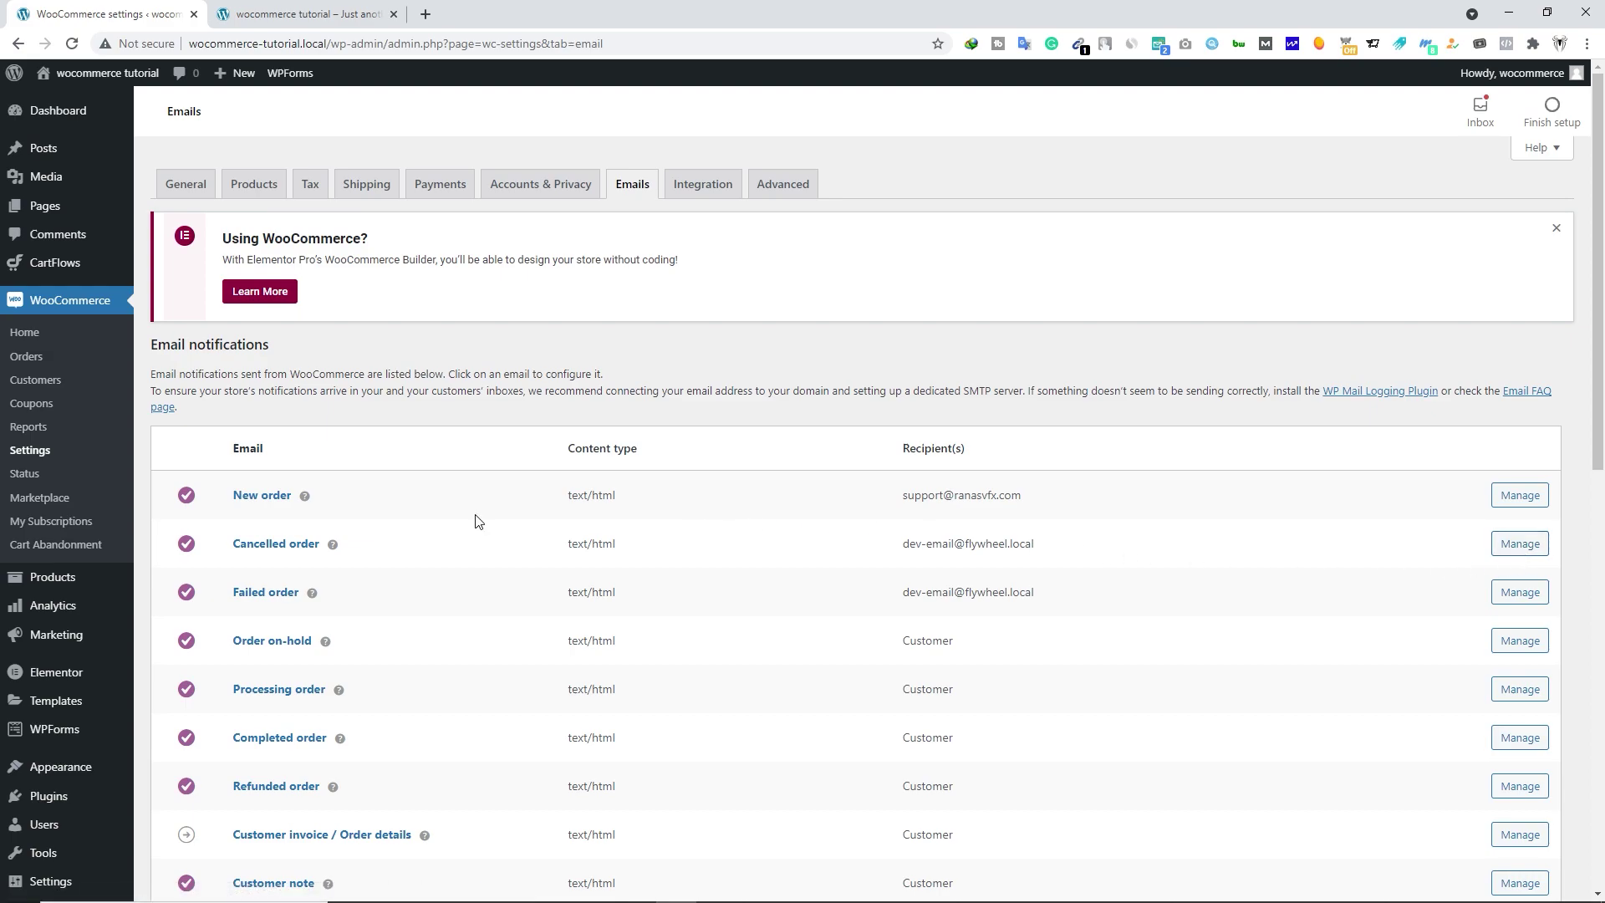
- View the MaxMind Geolocation integration settings and the page setup options in the advanced settings
click(699, 185)
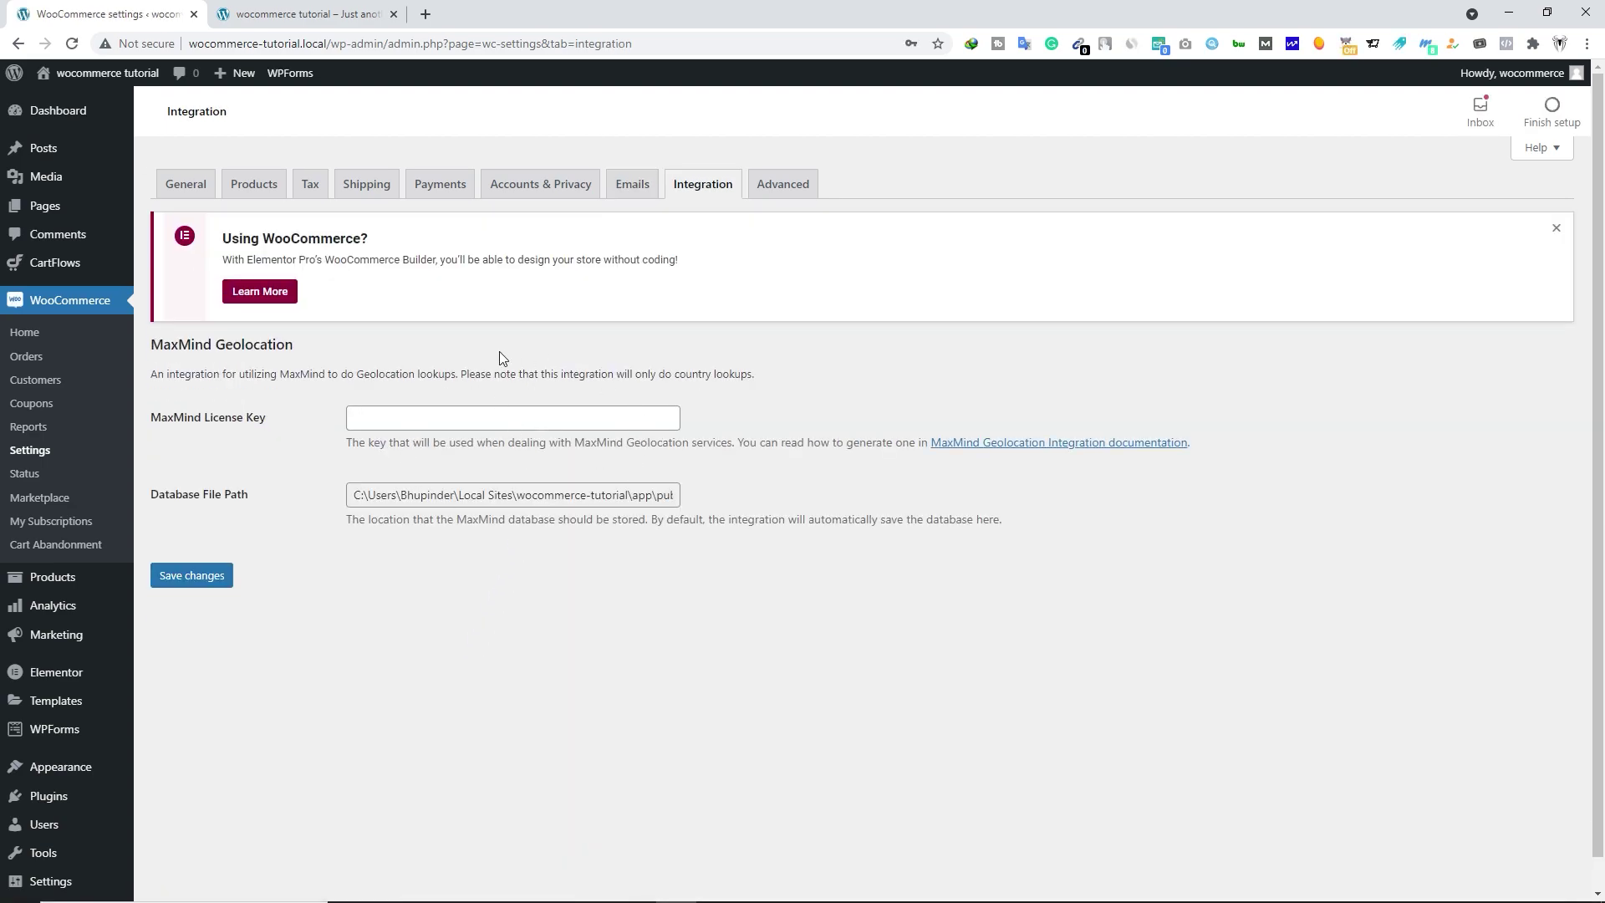
click(783, 184)
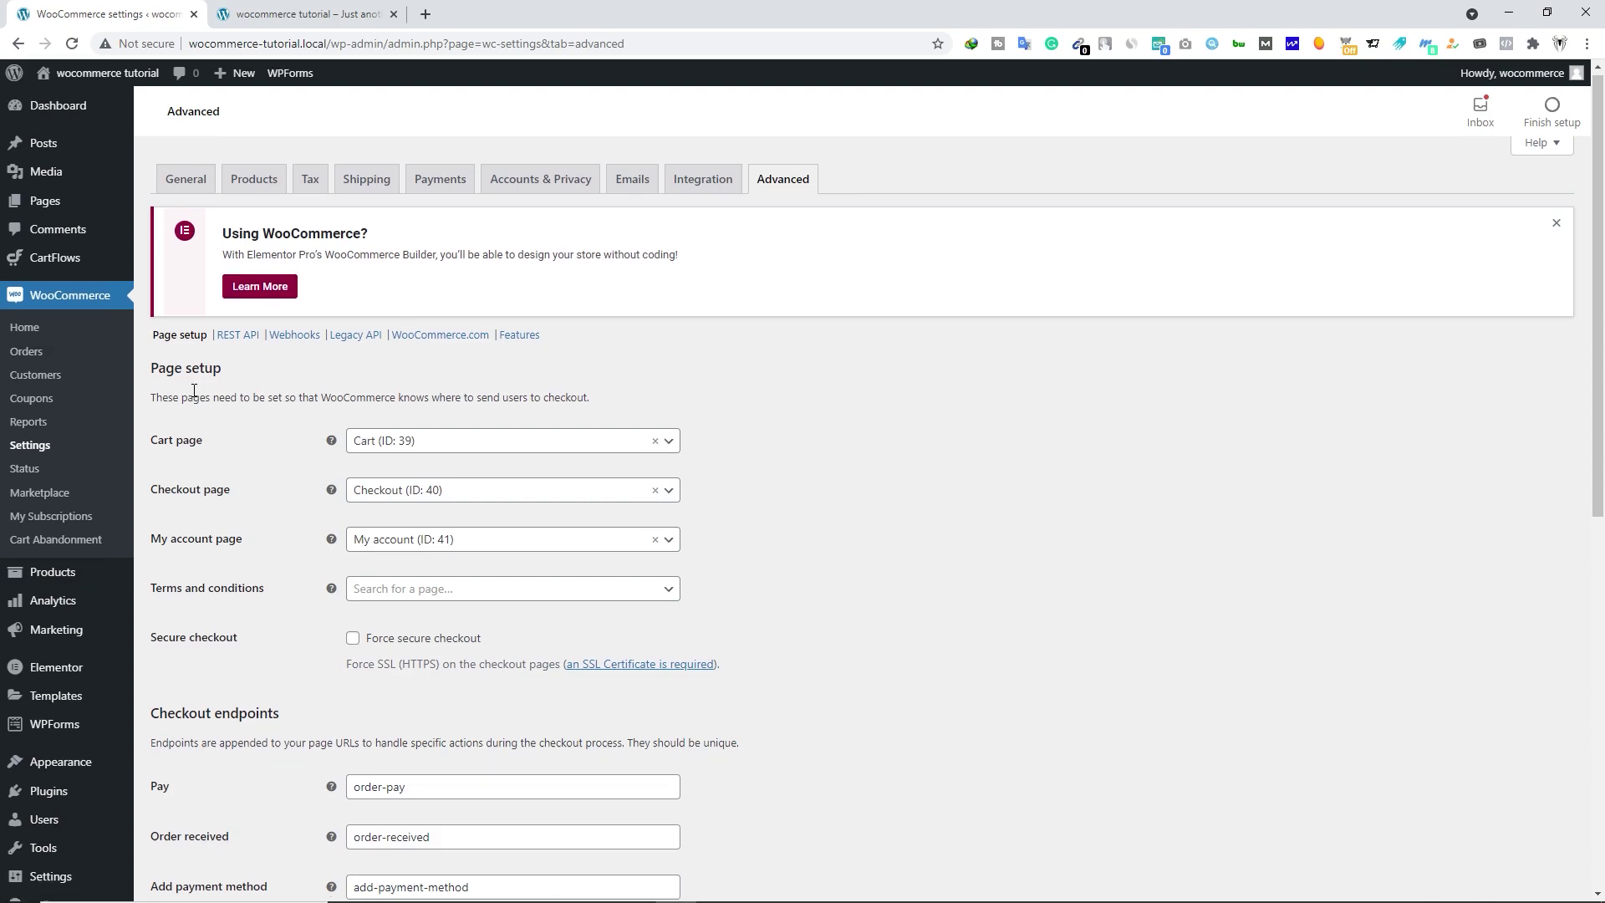
scroll(192, 388, down, 1)
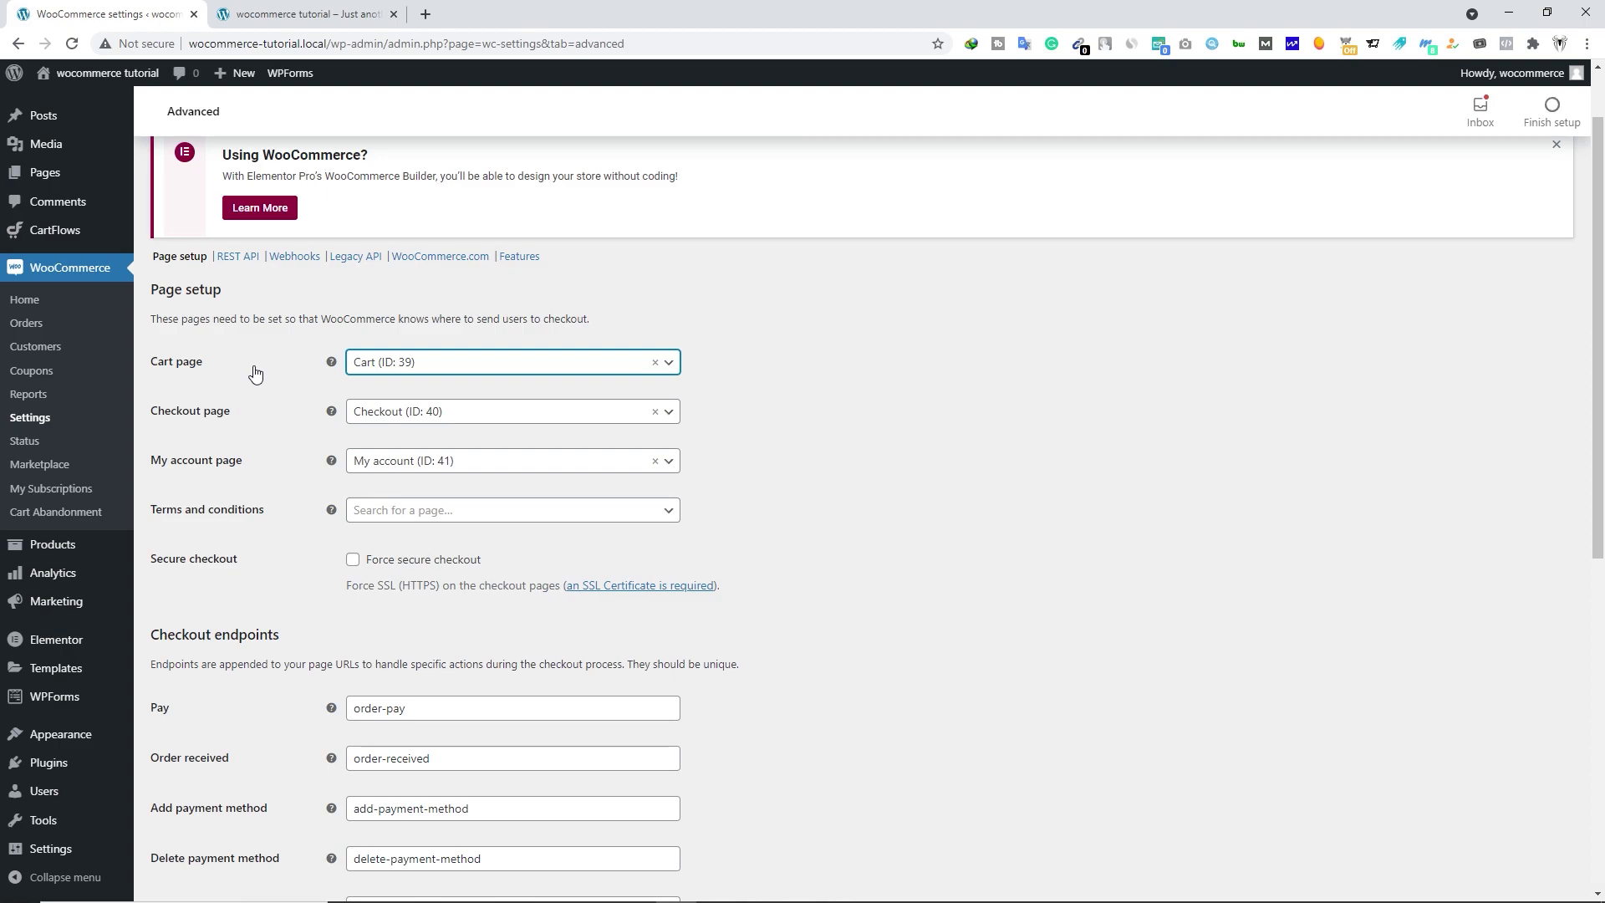
- Start a new page in a separate browser tab and title it "Cart_2"
mouse_move(50, 174)
middle_click(162, 207)
click(301, 14)
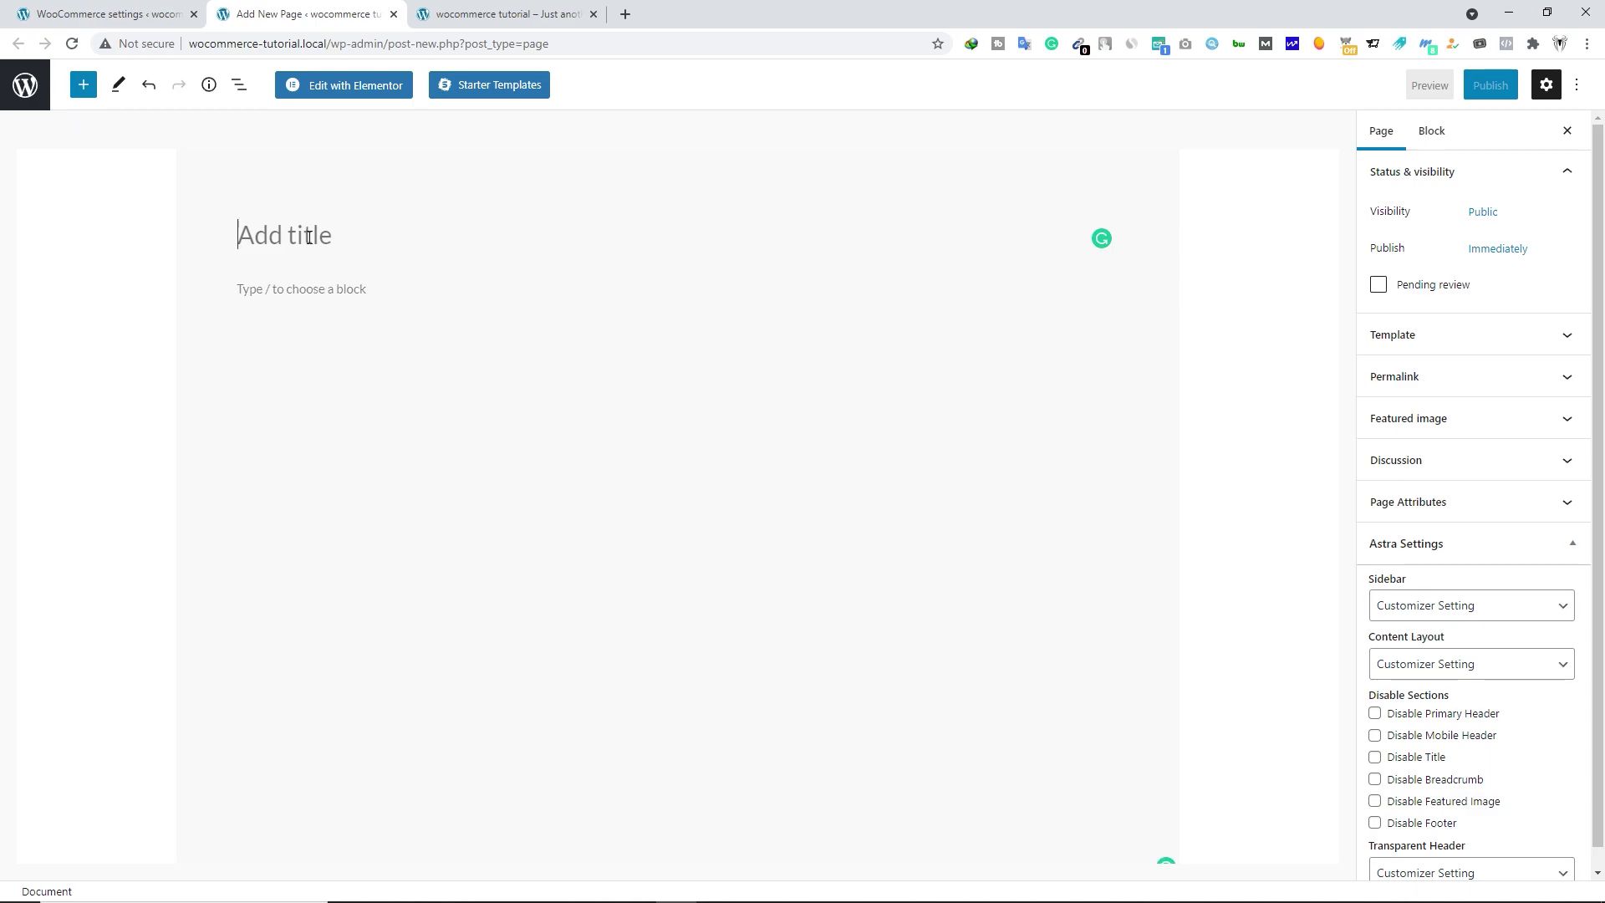
text(C)
key(BackSpace)
text(Cart_2)
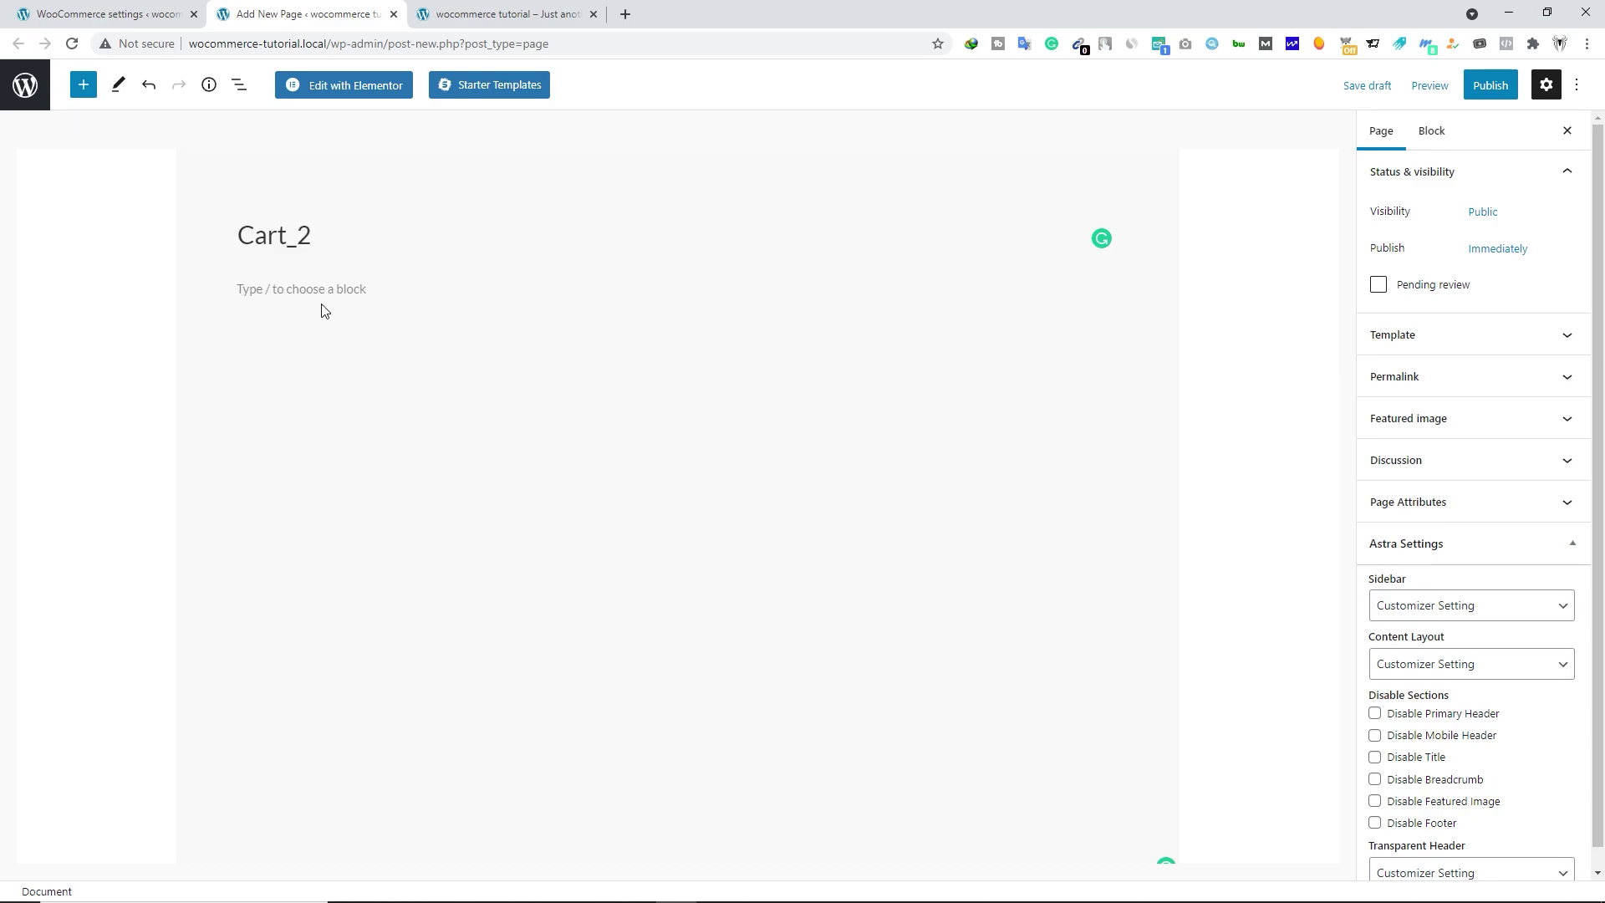
click(322, 291)
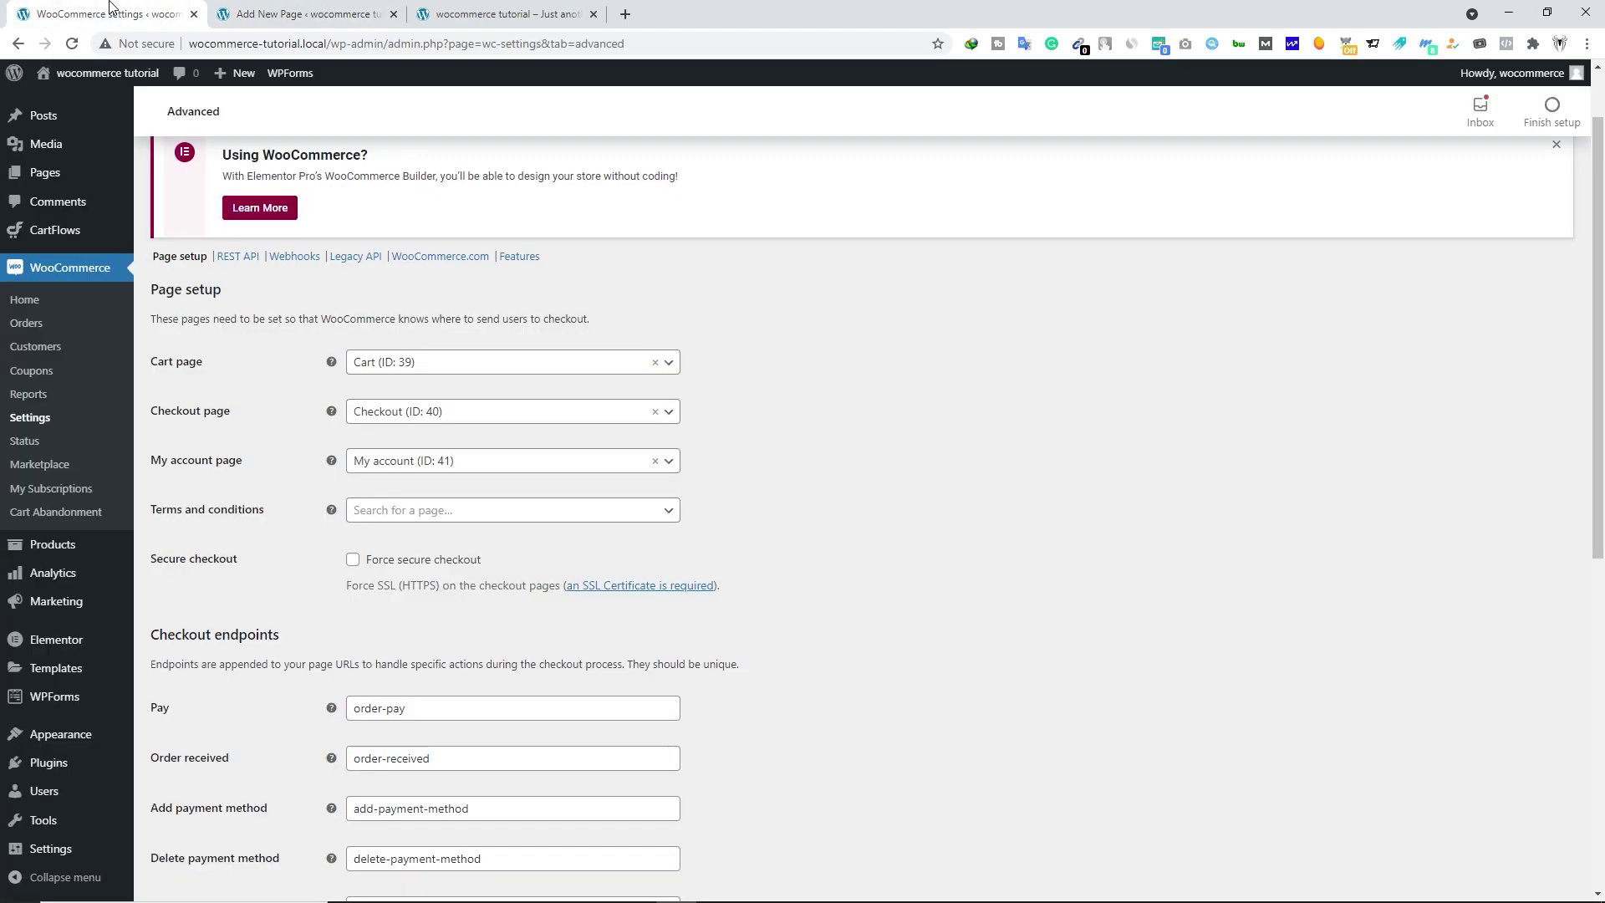
- From the settings tab, bring up the list of all pages in a new tab and open the existing Cart page for editing
click(107, 14)
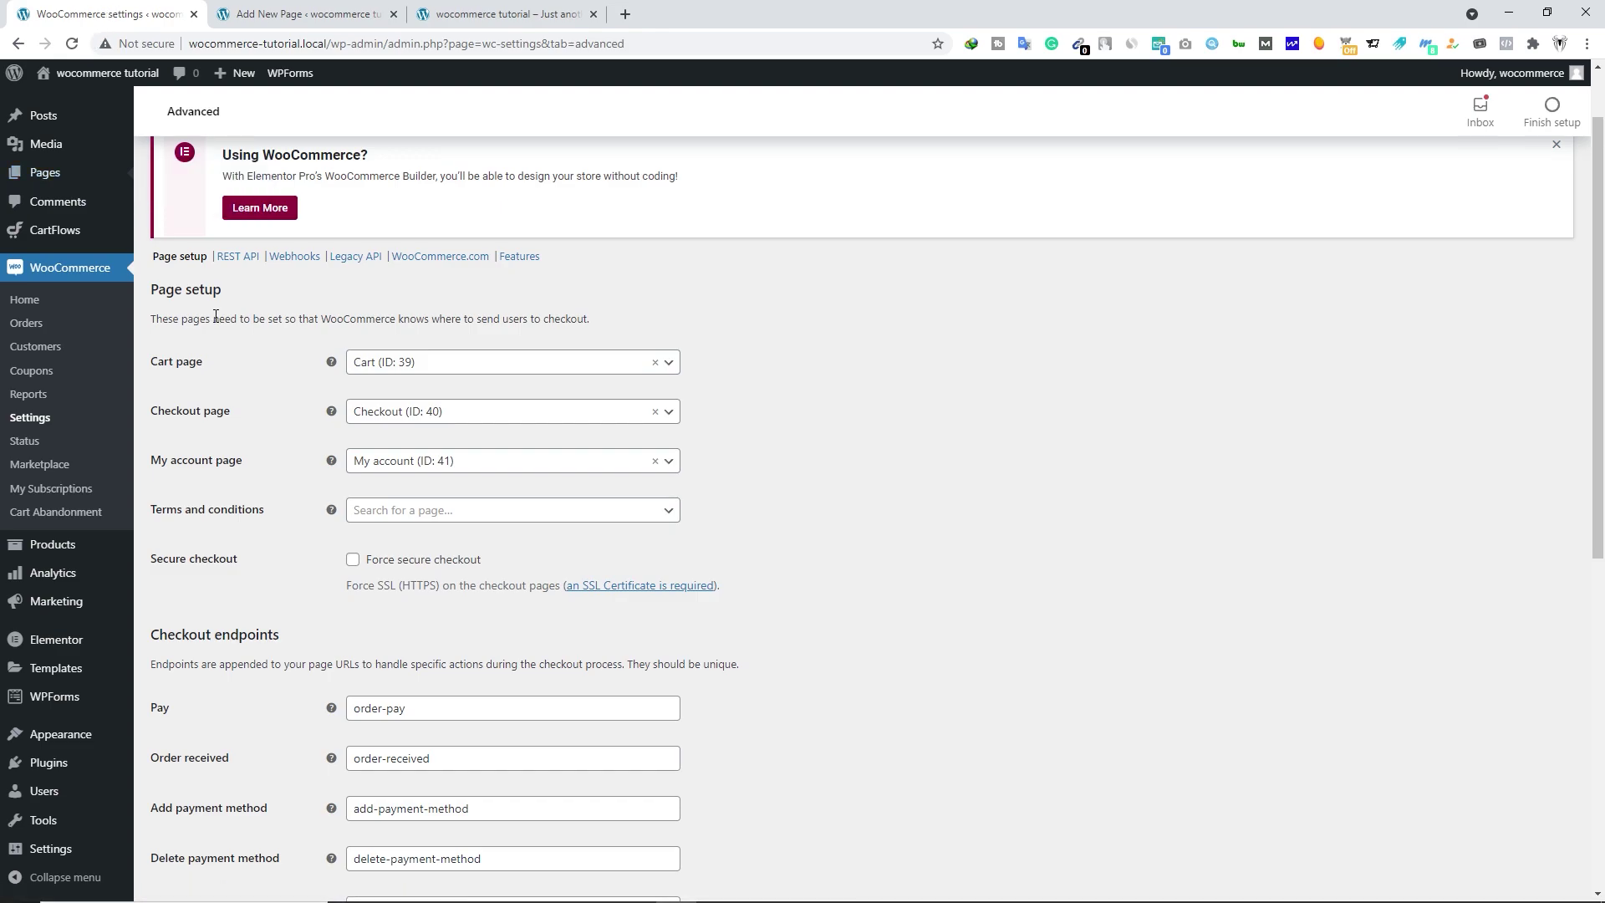
mouse_move(28, 177)
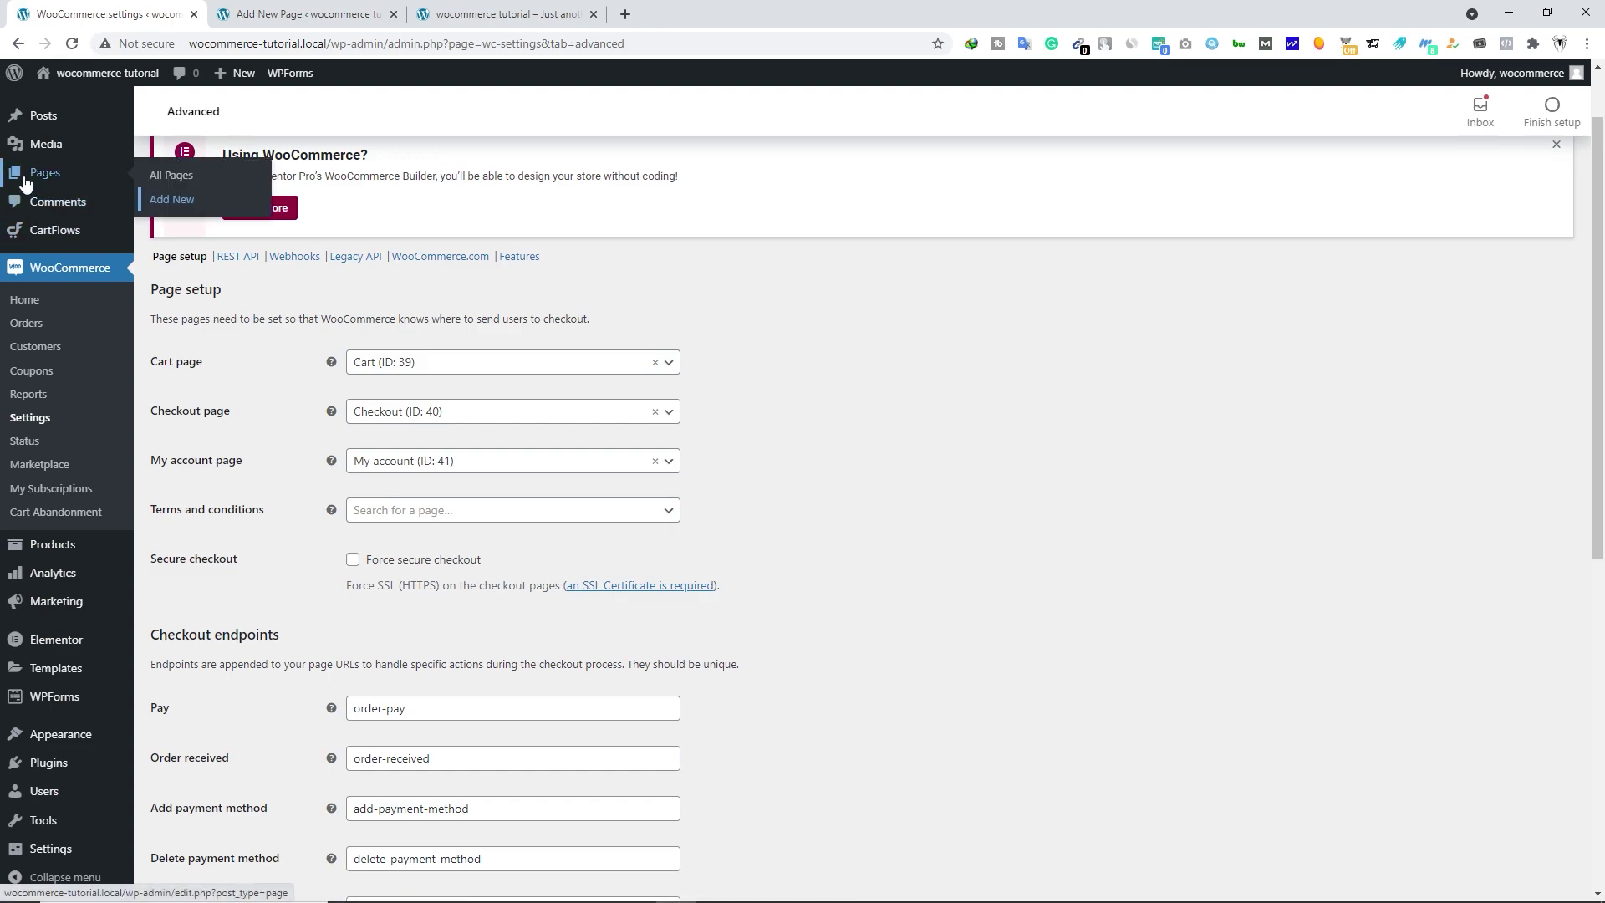
right_click(175, 176)
click(215, 186)
click(464, 8)
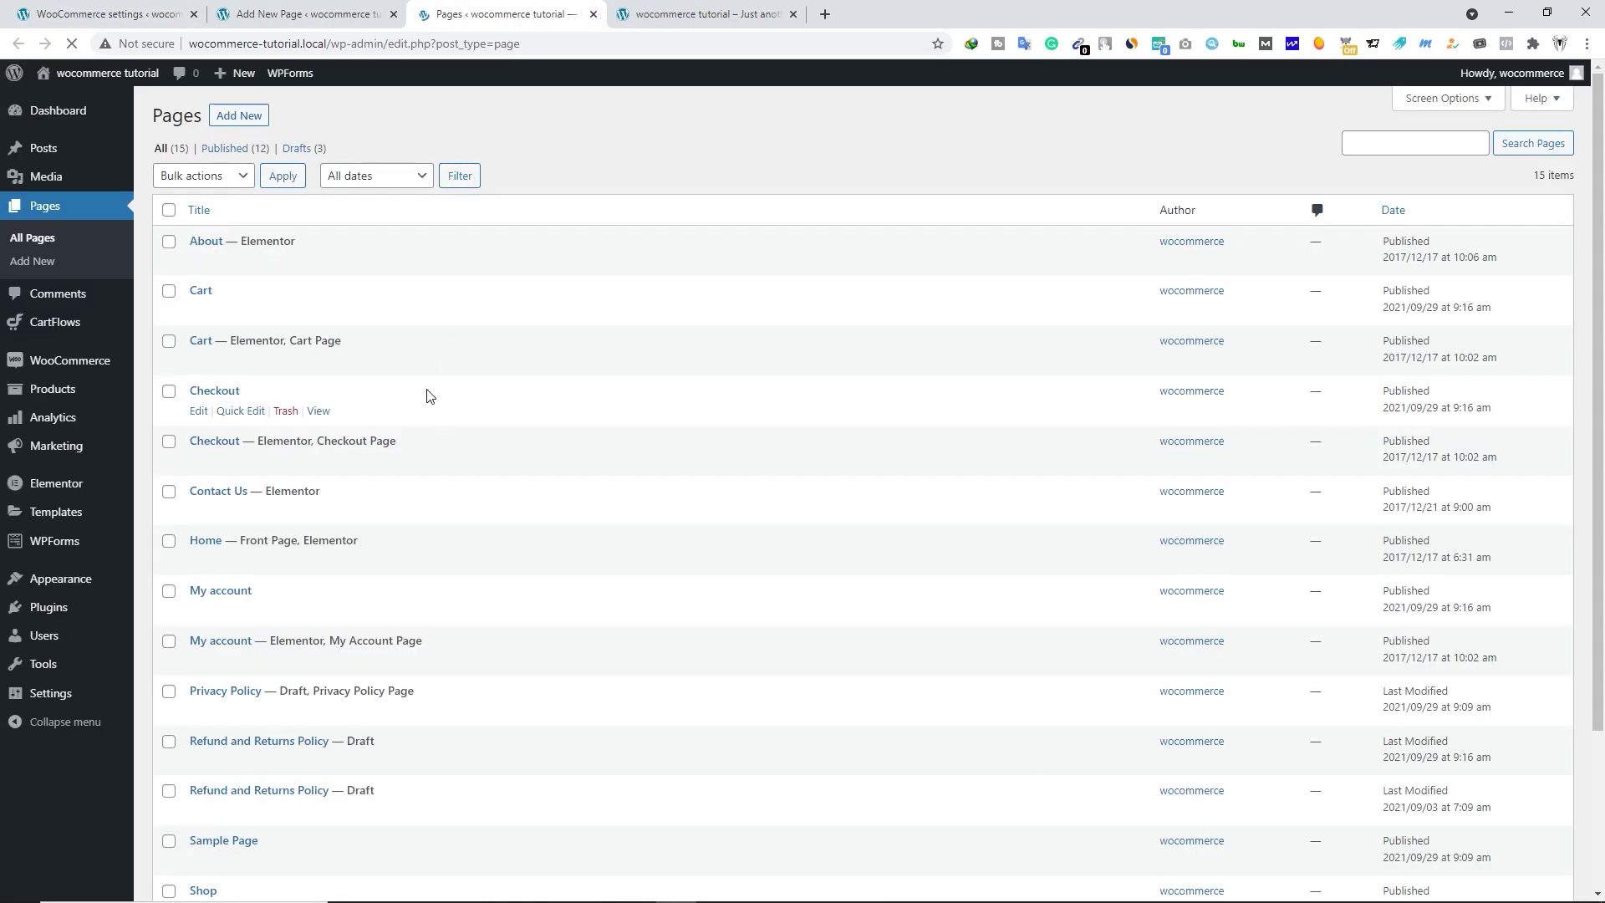
click(199, 311)
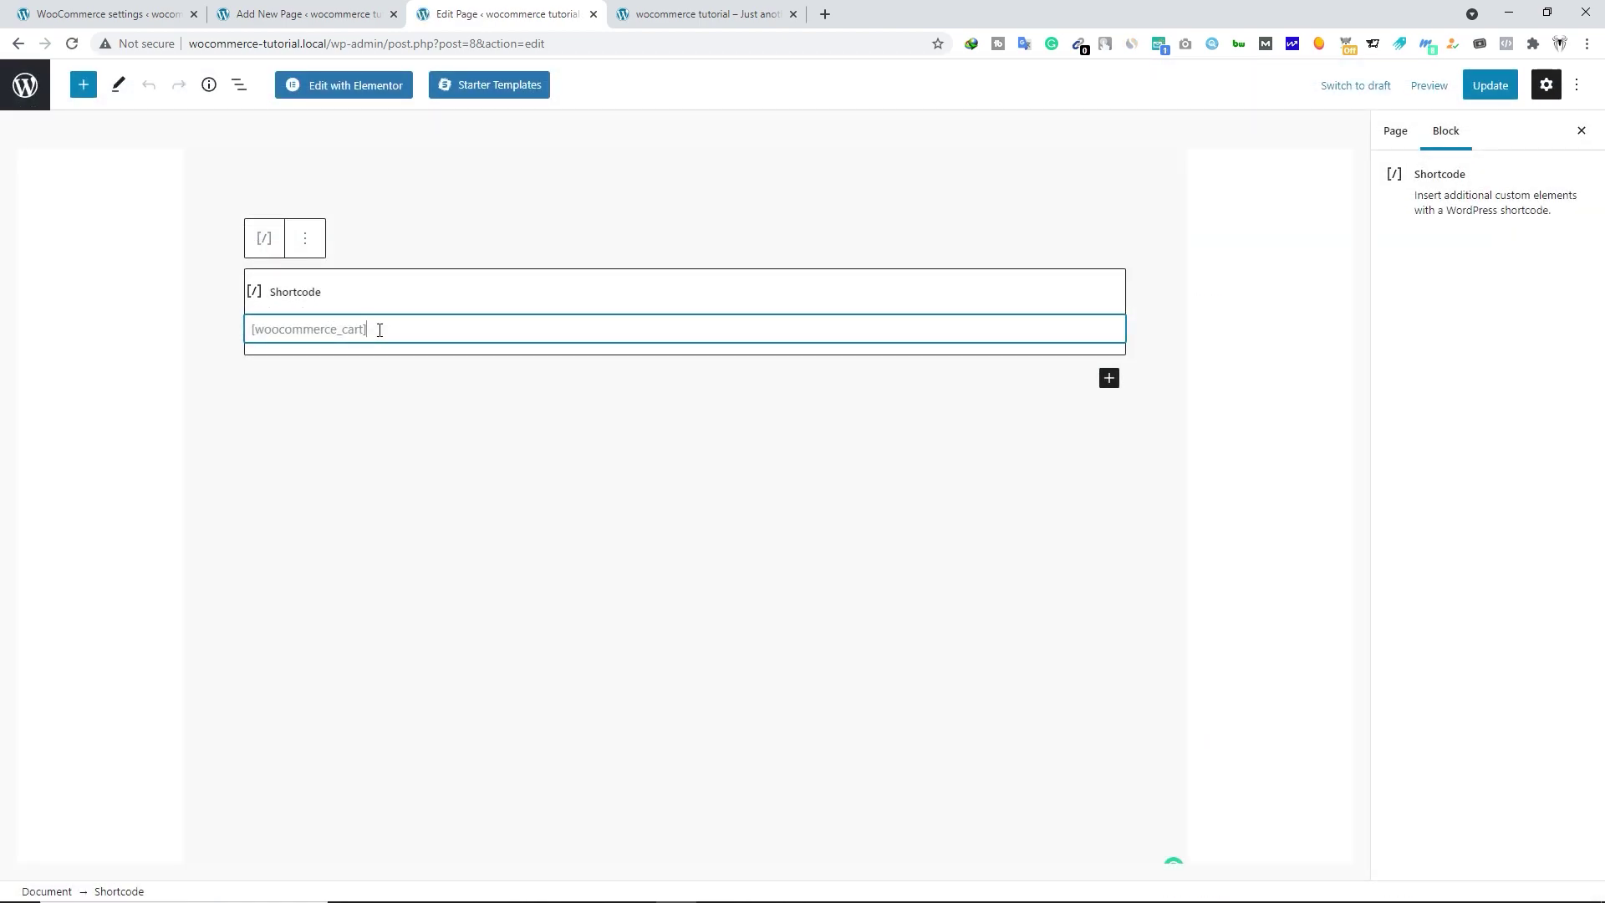
- Examine the cart shortcode on the existing Cart page and close both page editor tabs to return to the store settings
drag(389, 327, 331, 328)
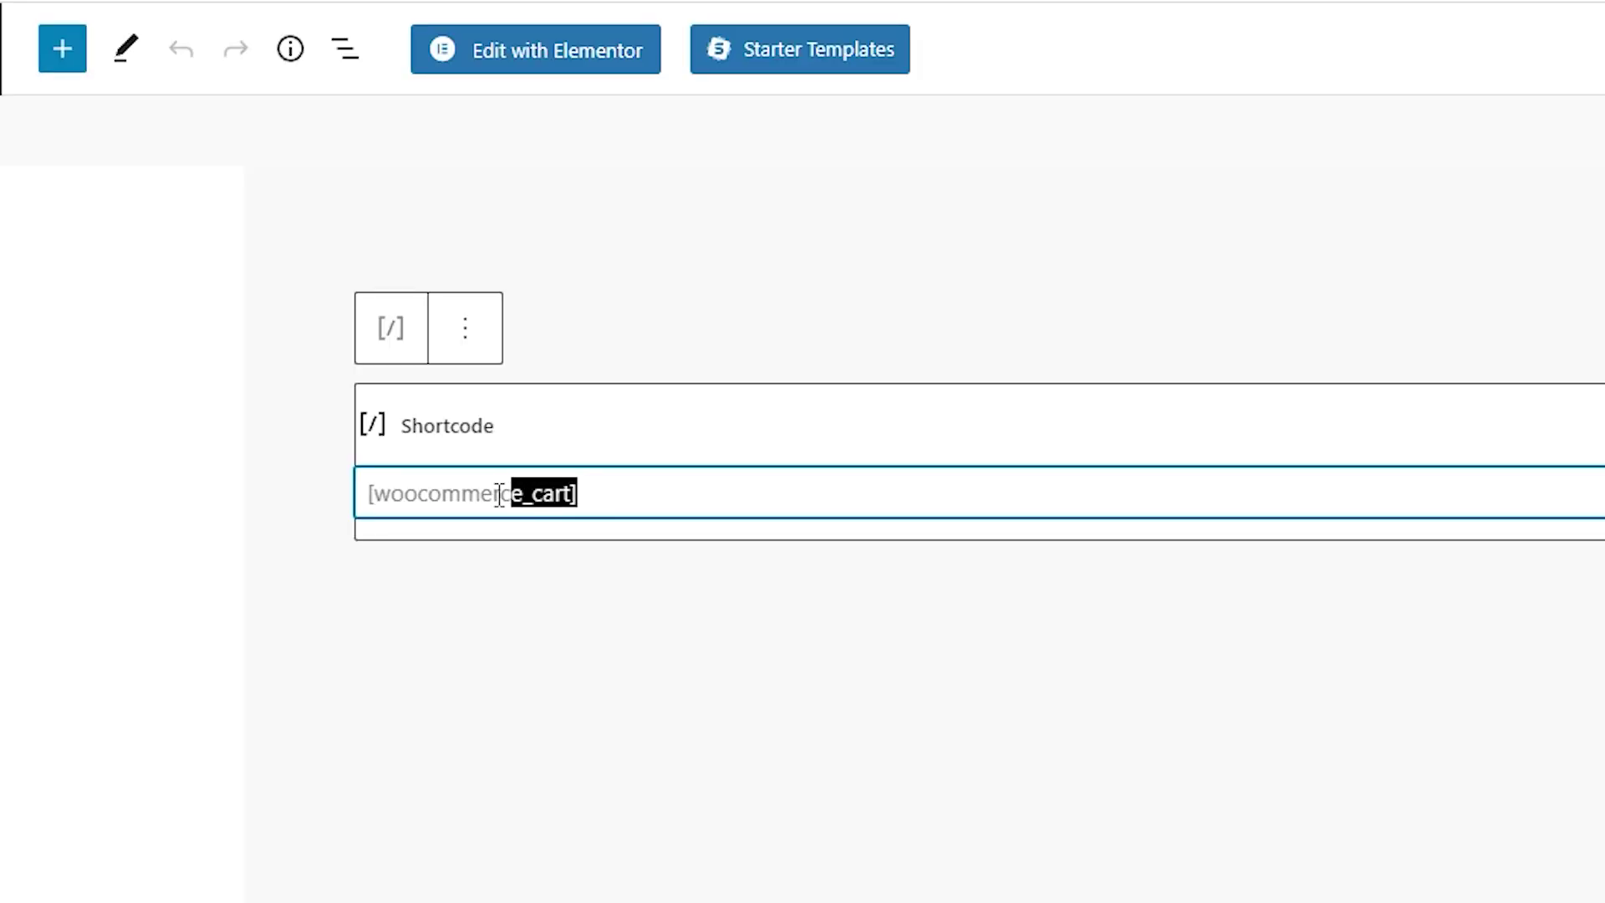
drag(511, 493, 368, 506)
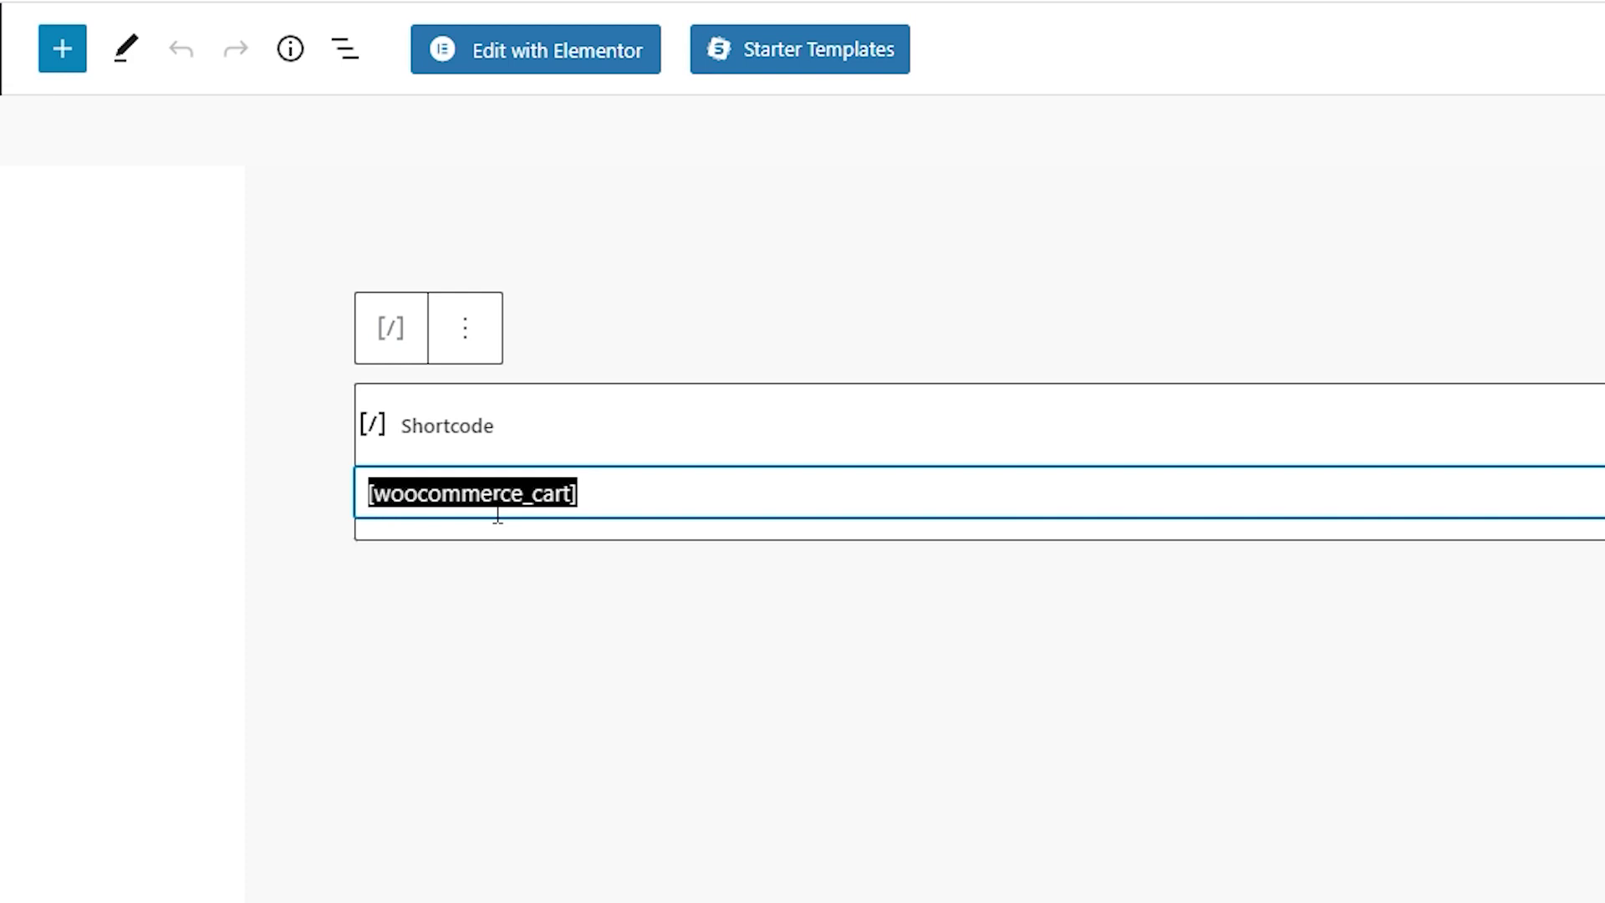
click(621, 490)
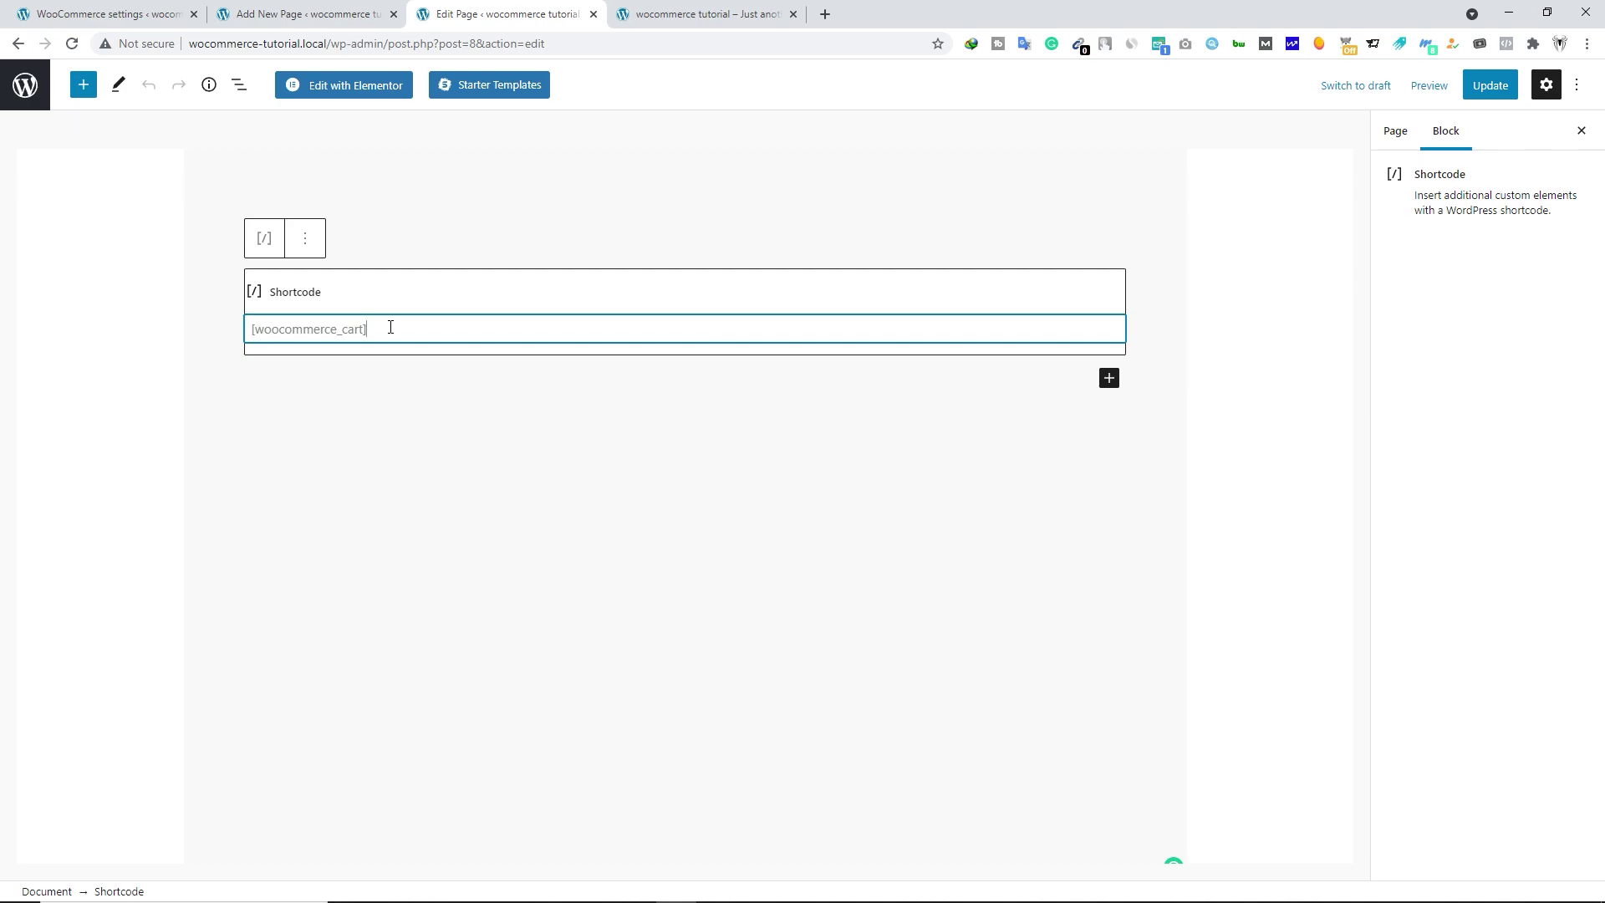
key(ctrl+w)
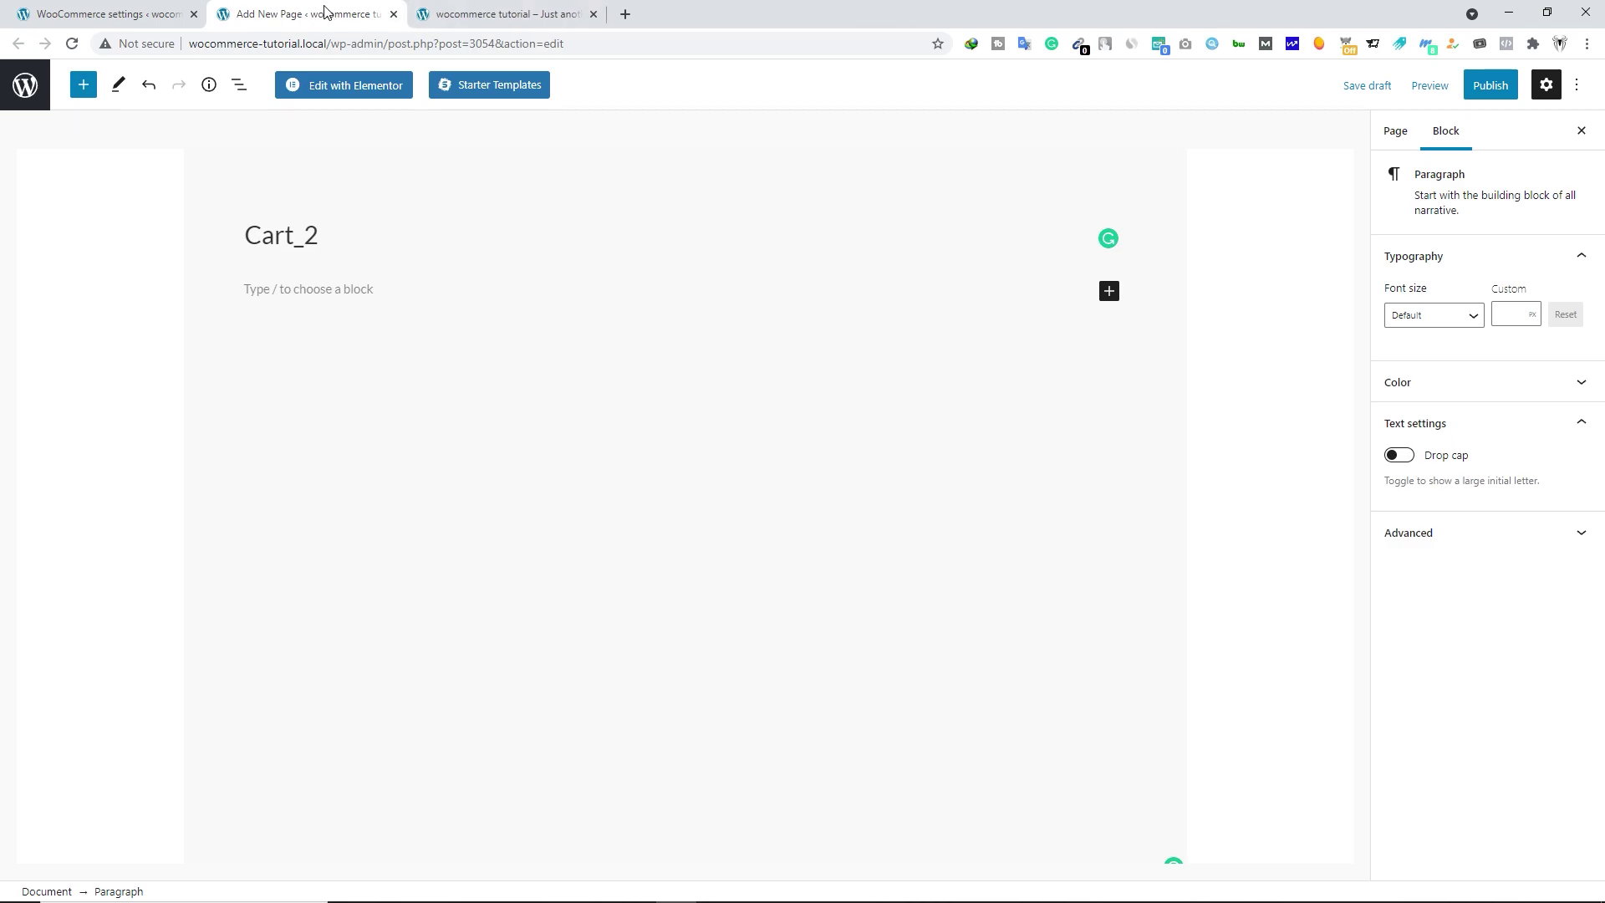
key(ctrl+w)
click(878, 139)
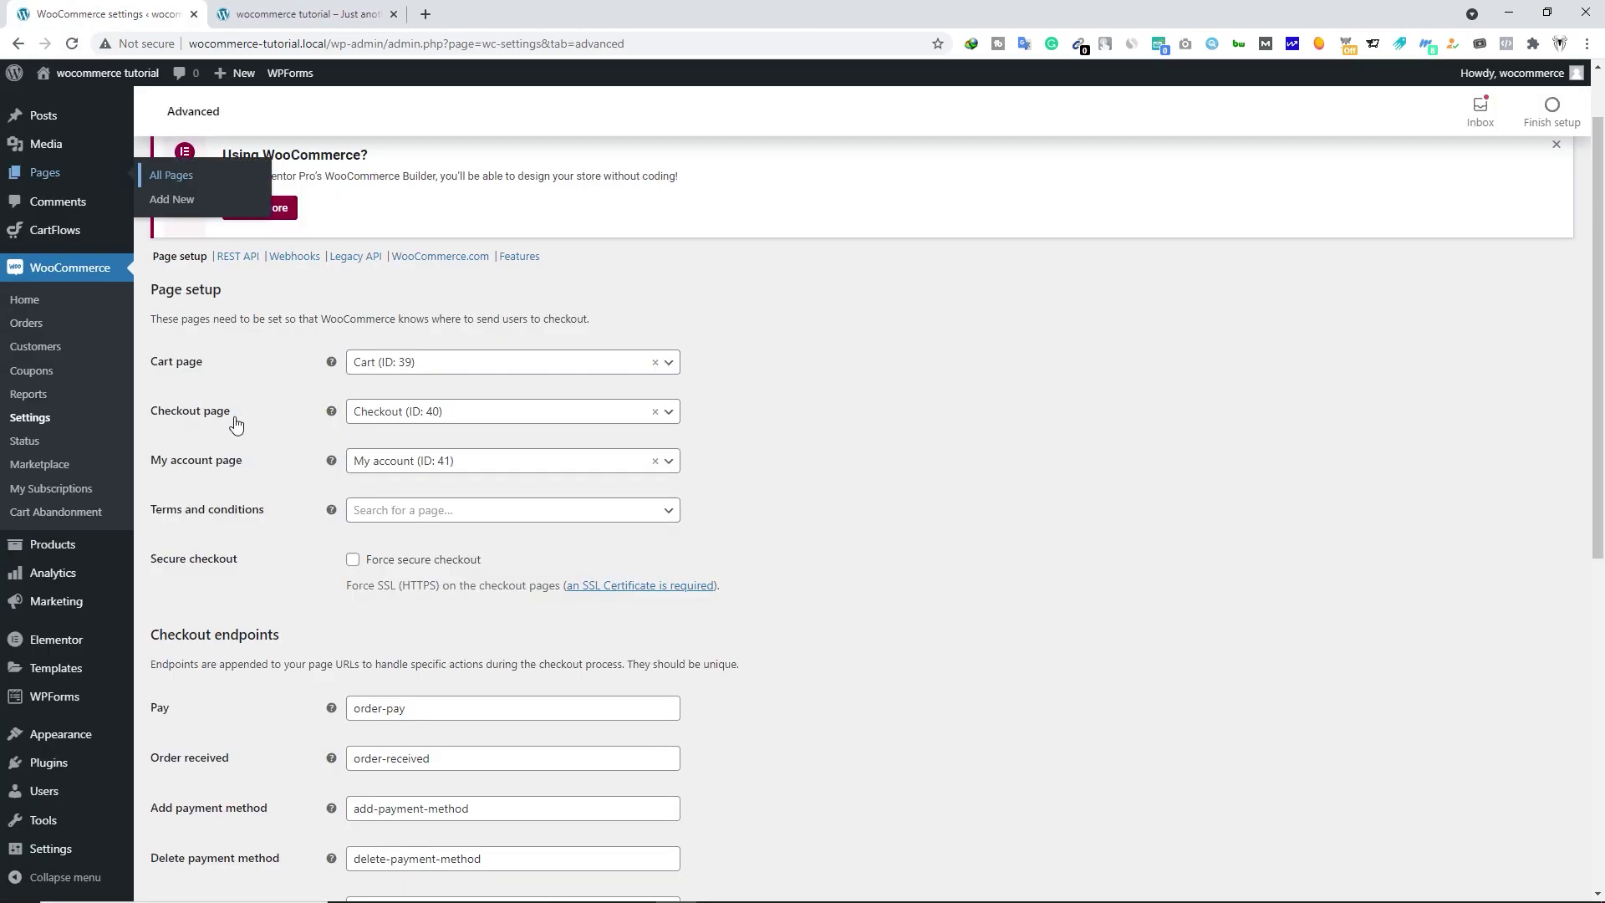
- Check the page choosers for the checkout page and the terms and conditions page without changing them
click(443, 418)
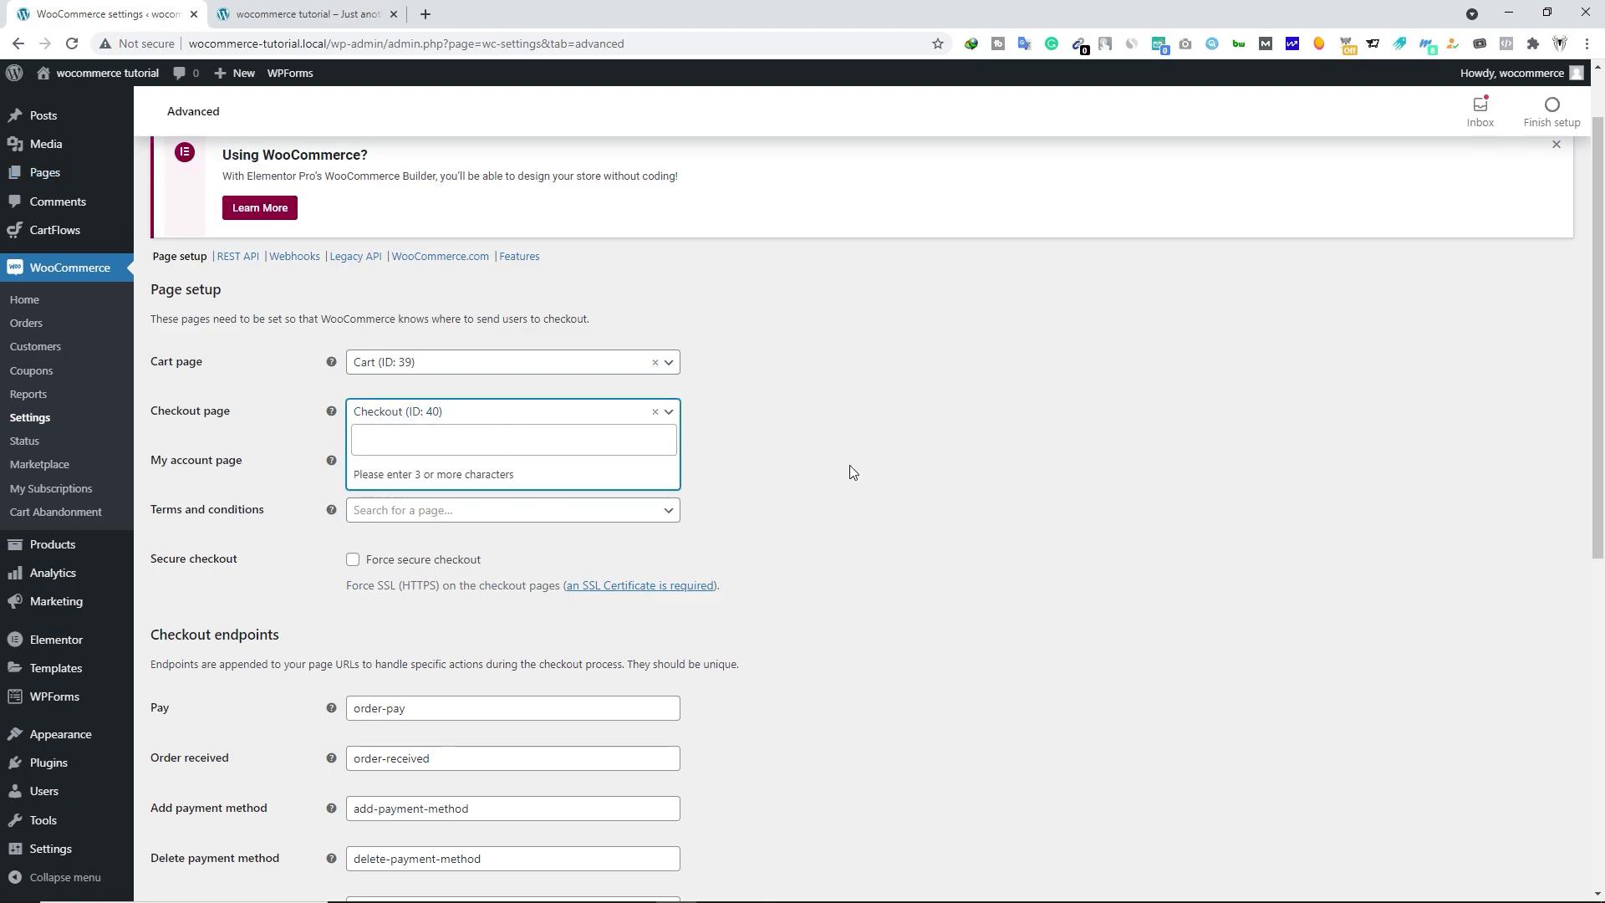
click(786, 467)
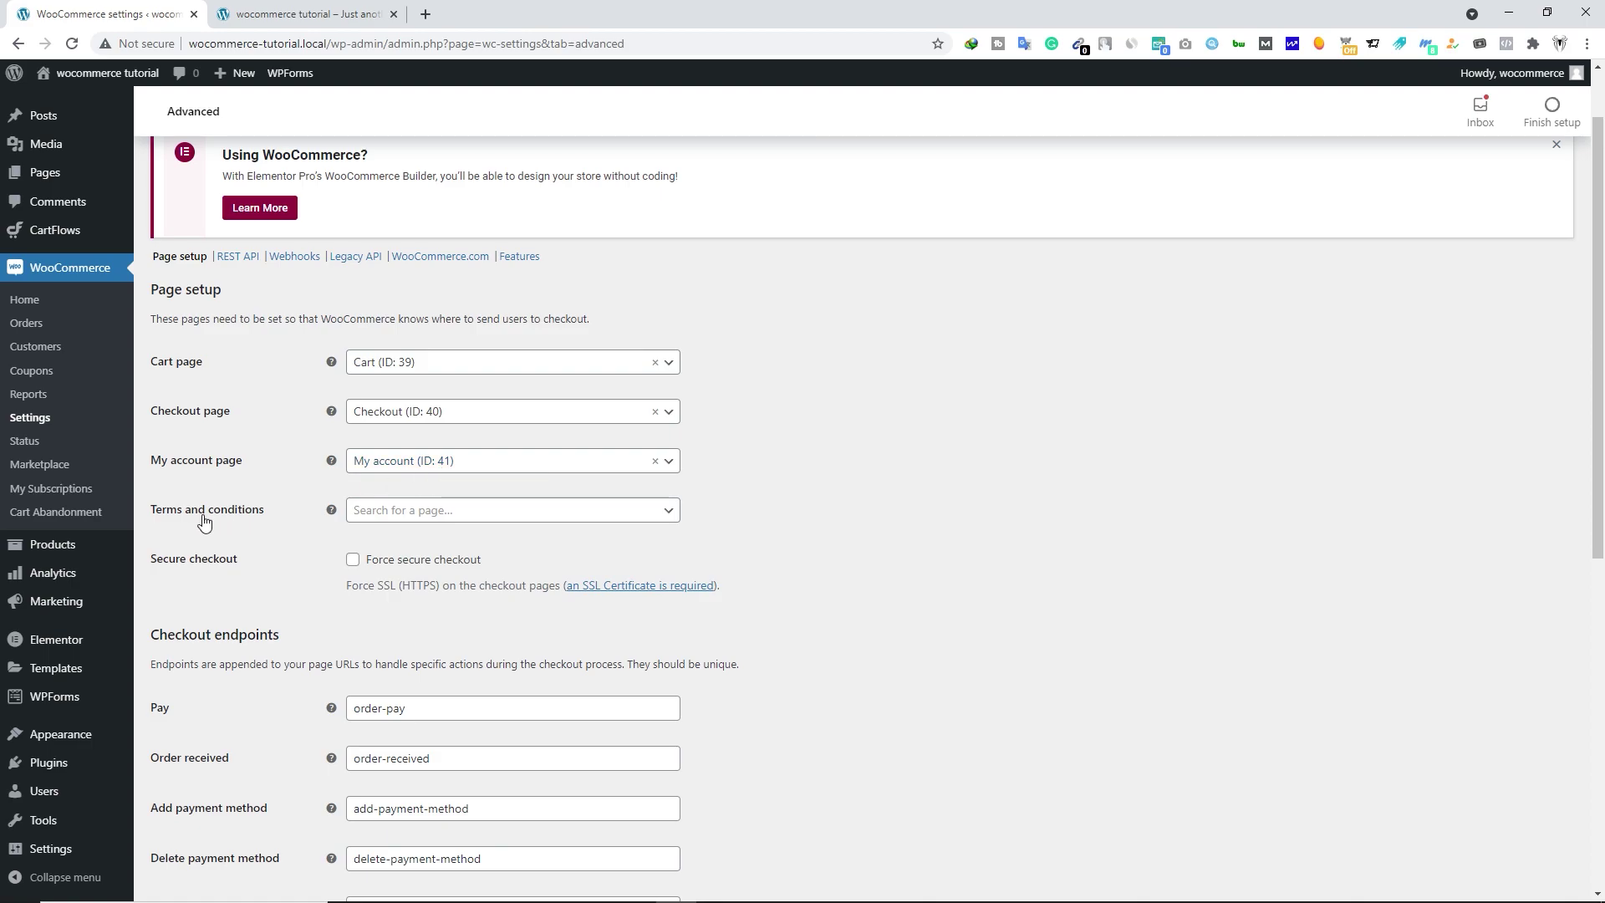
click(490, 514)
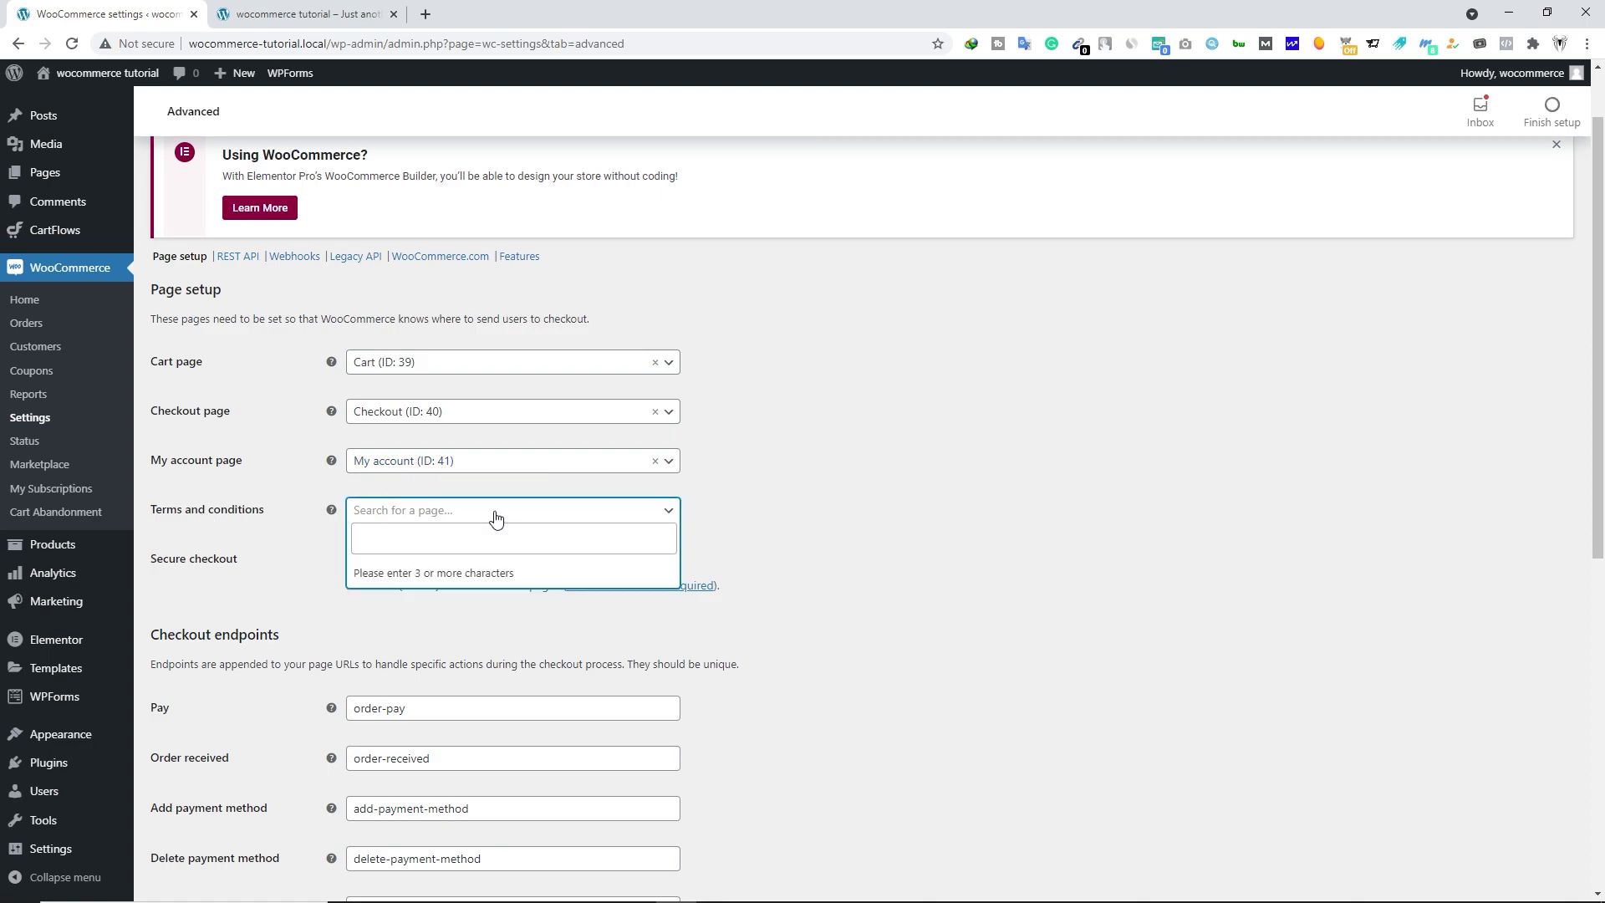
click(418, 544)
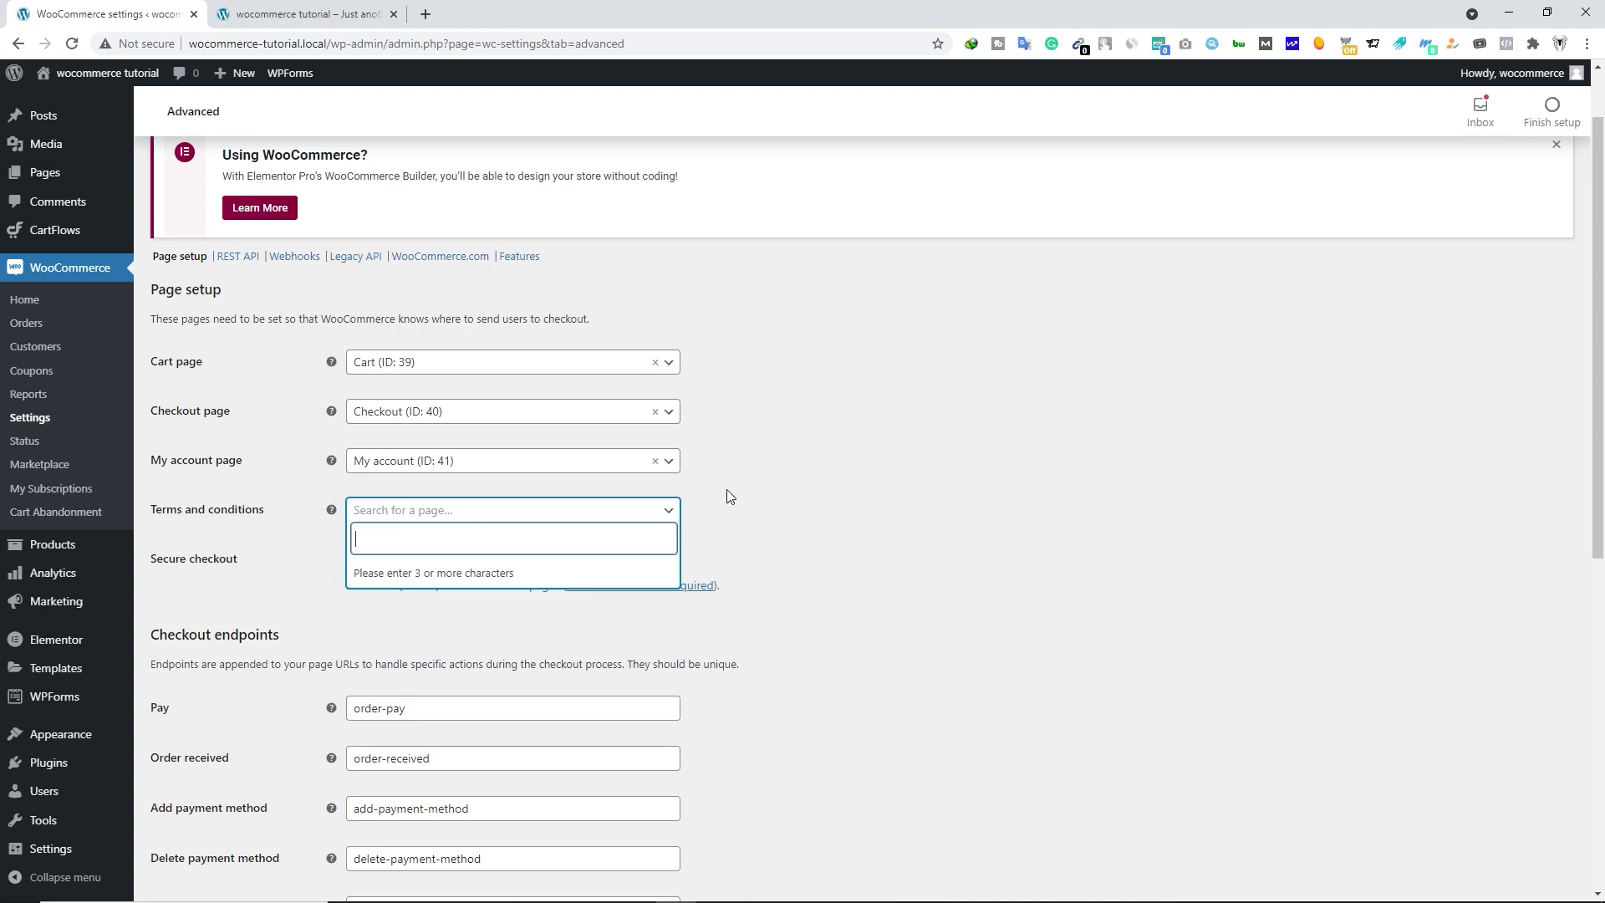
click(799, 482)
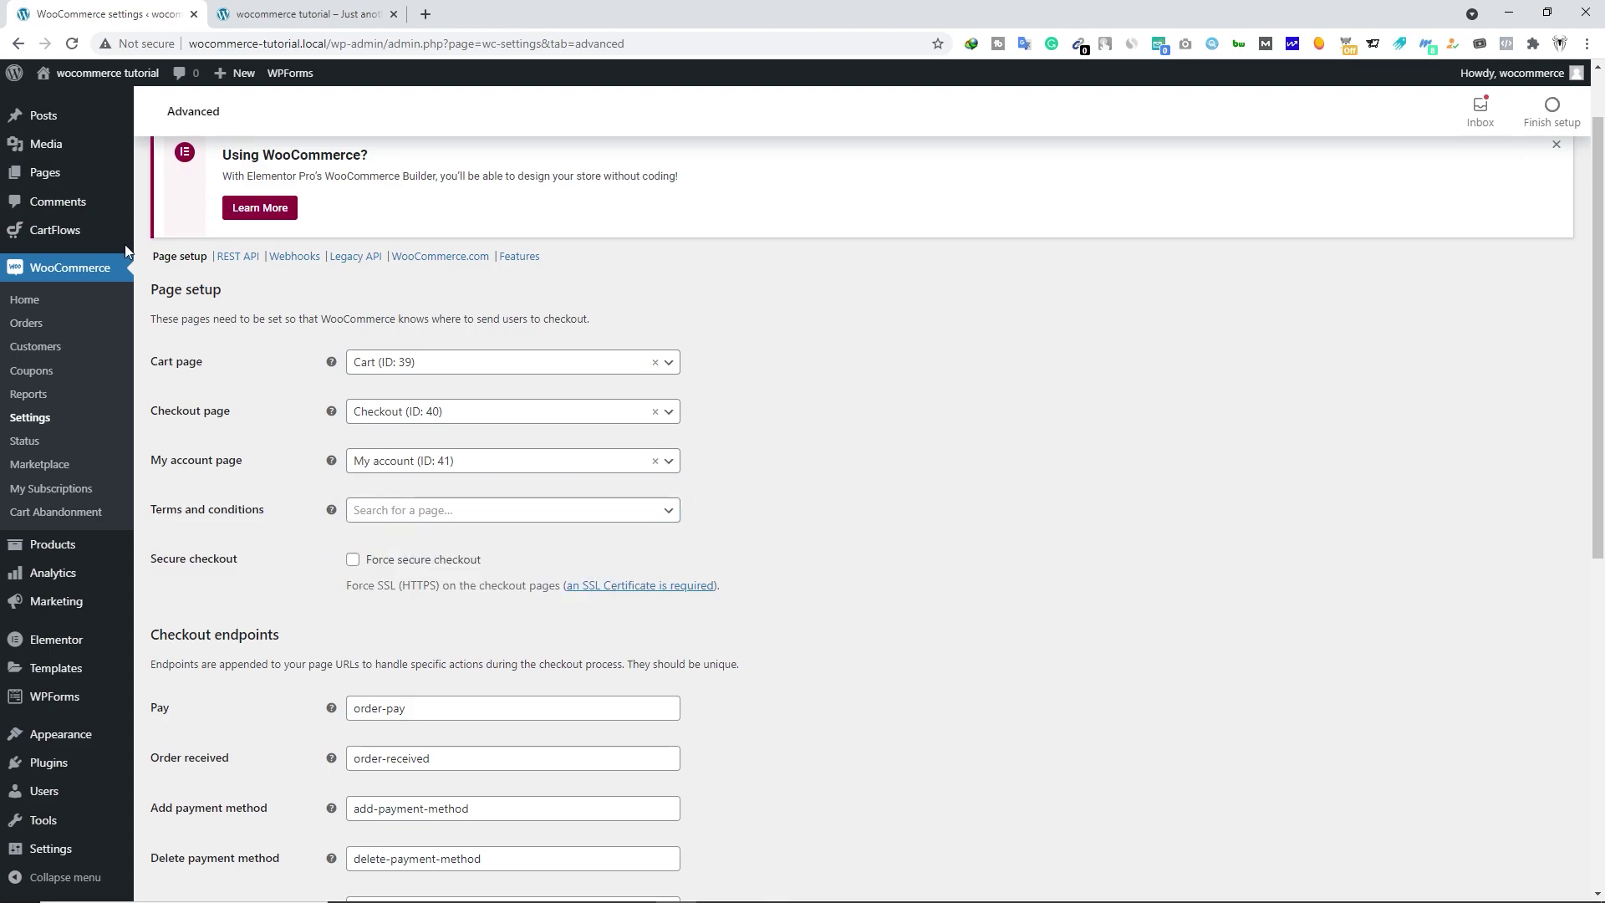
- Start a new page in a separate browser tab, title it "Terms and conditions" and insert the site's agreement text
mouse_move(75, 180)
ctrl+shift+click(148, 203)
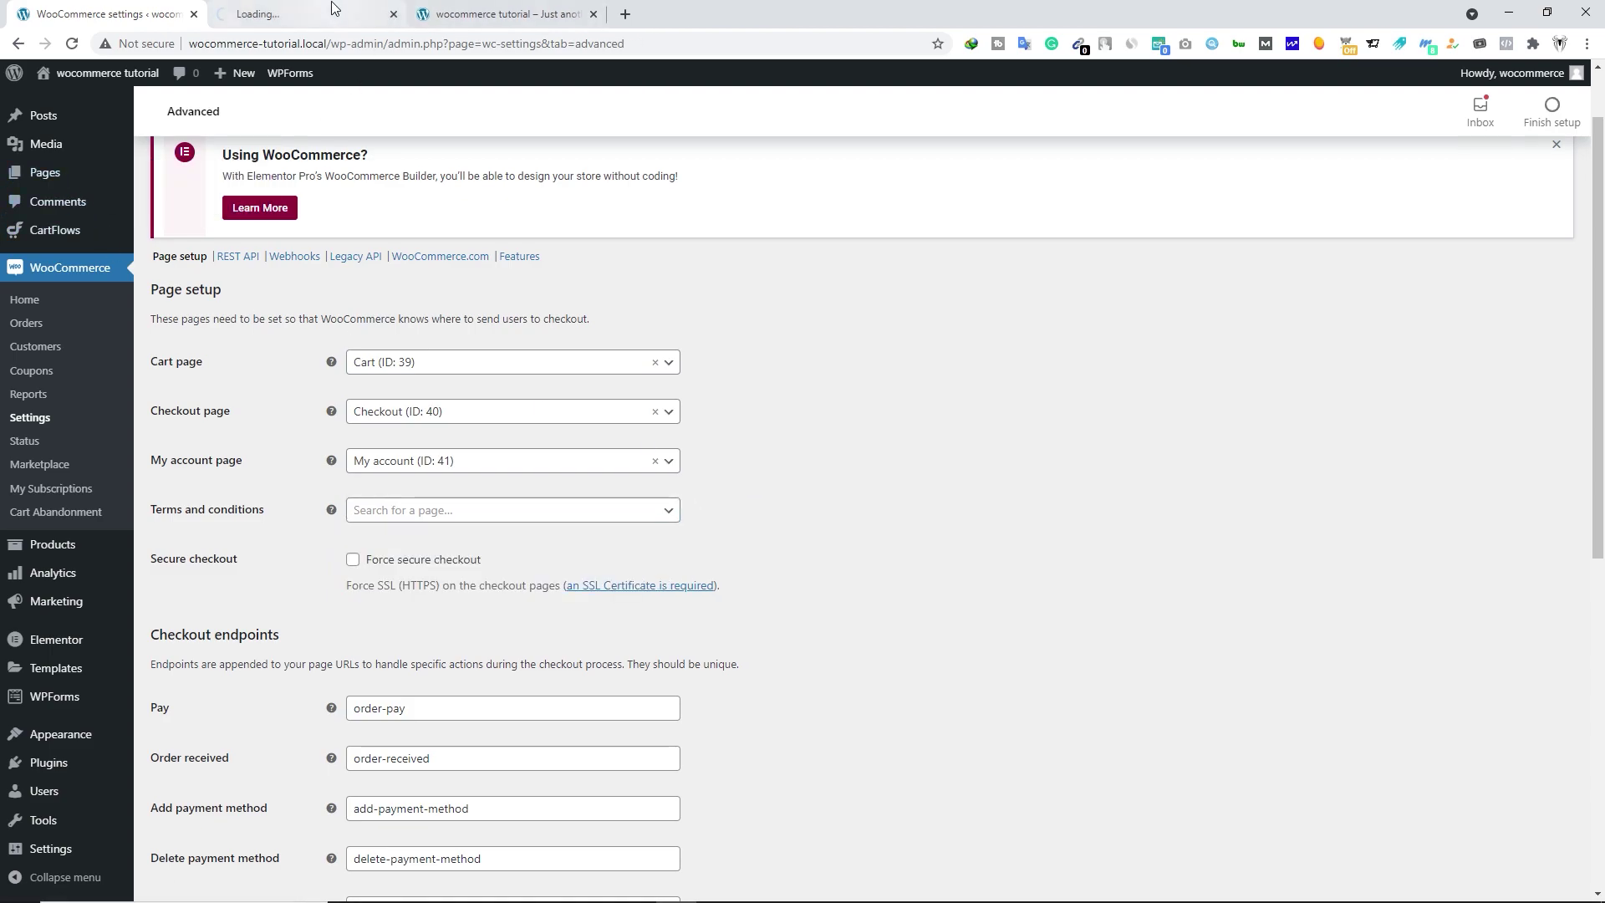
text(Terms and conditions)
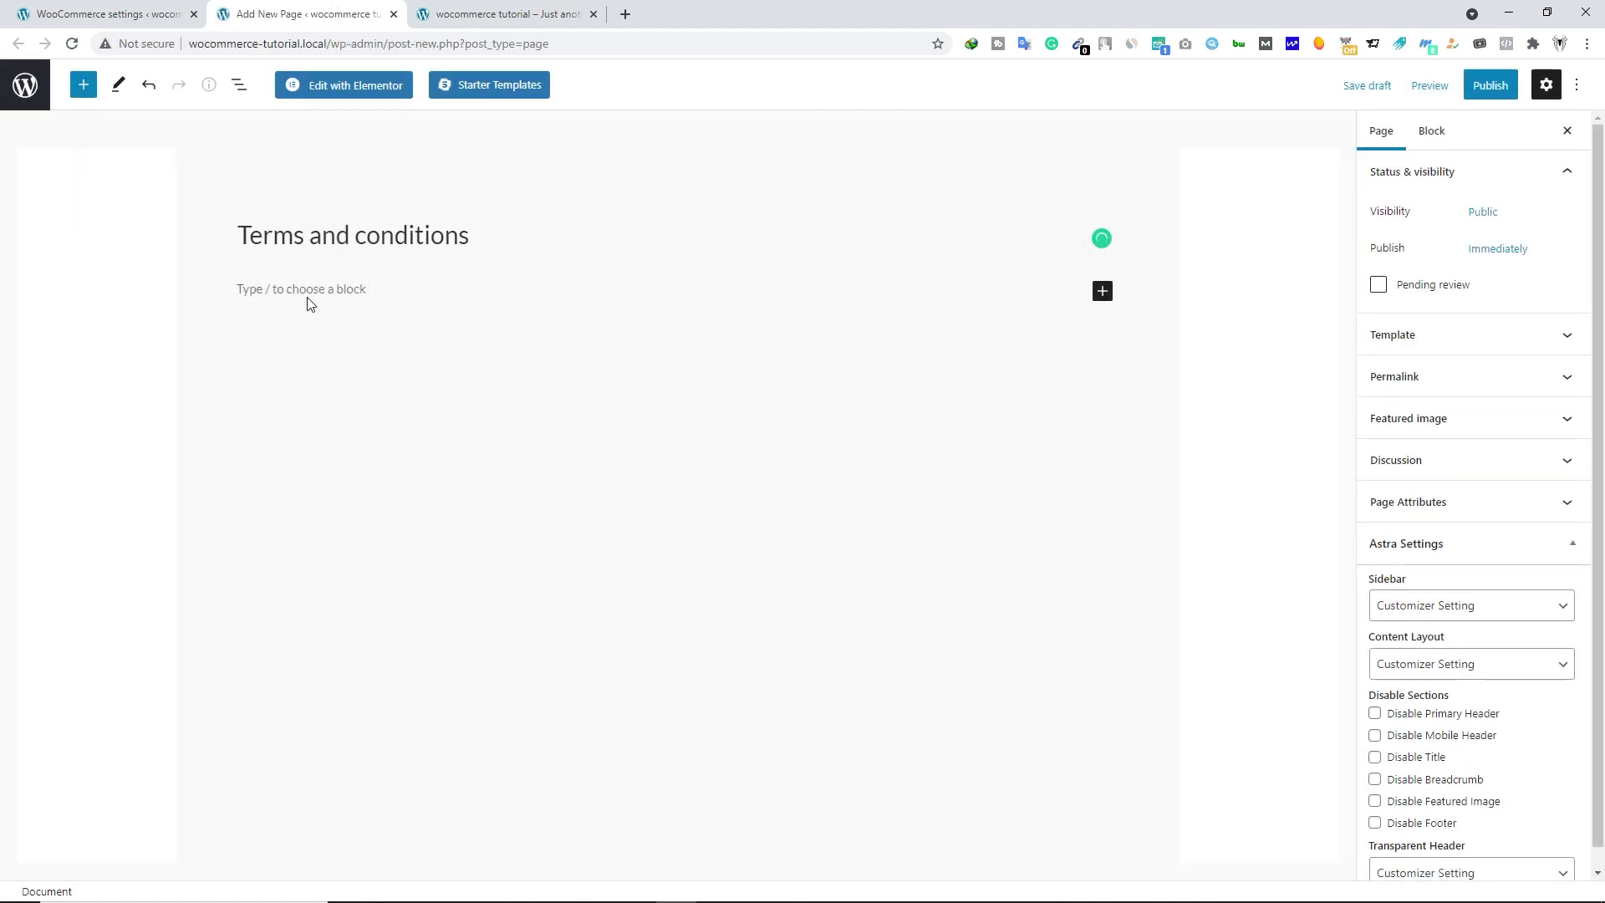
click(311, 289)
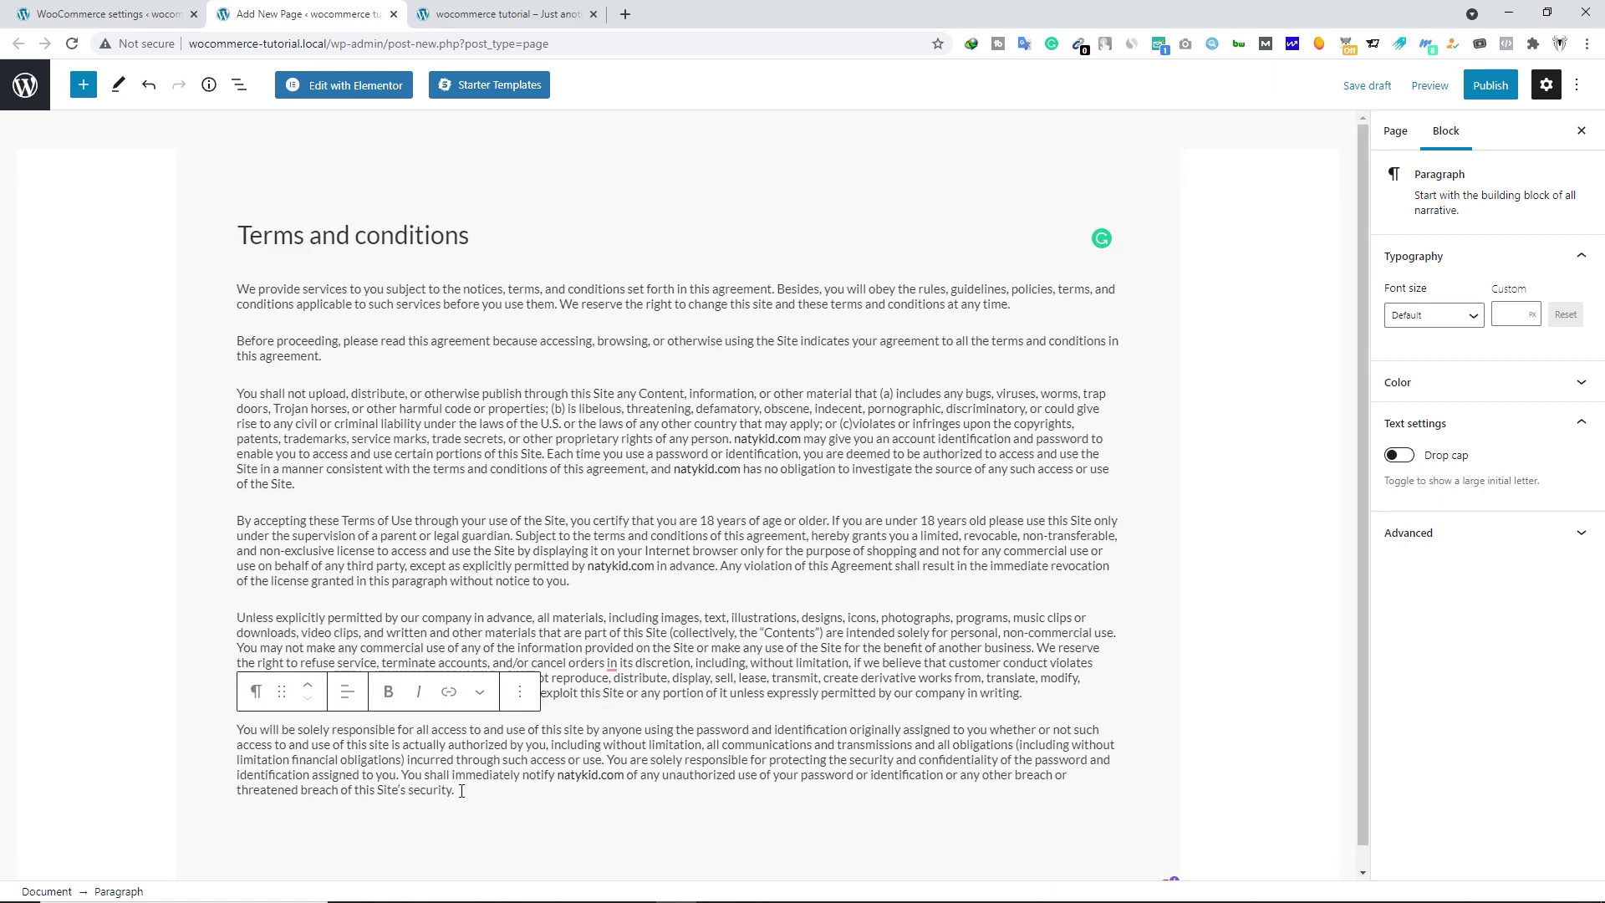
- Publish the Terms and conditions page and close its tab to return to the WooCommerce settings
click(1502, 90)
click(1432, 83)
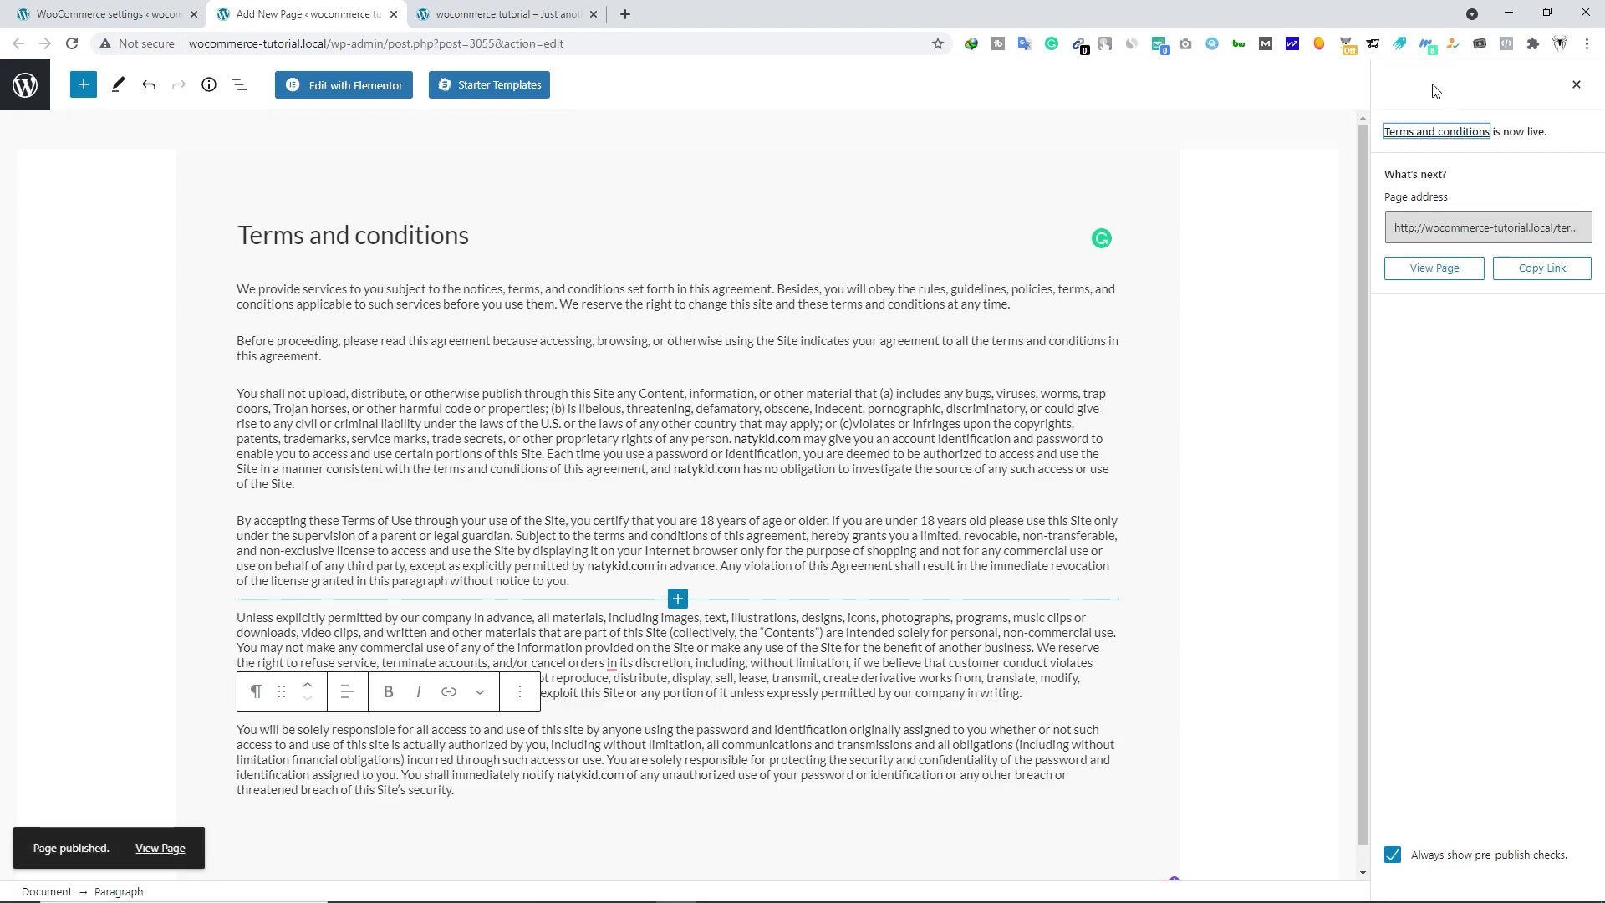
middle_click(327, 6)
click(140, 6)
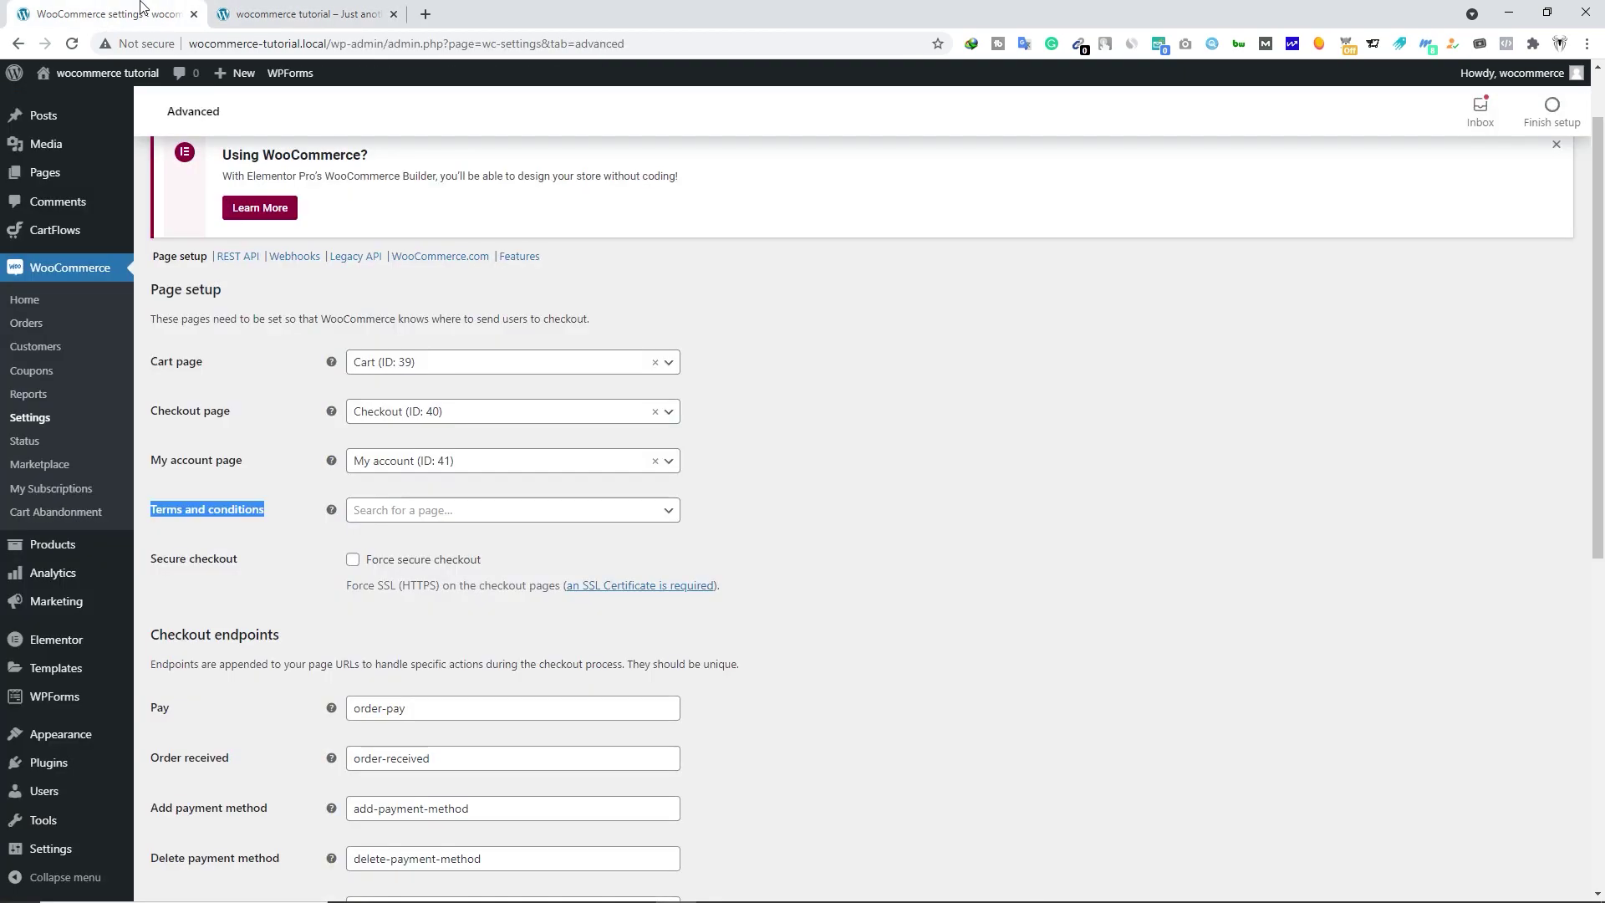
- Reload the advanced settings, search the pages for "ter" and assign the Terms and conditions page as the store's terms page
click(407, 510)
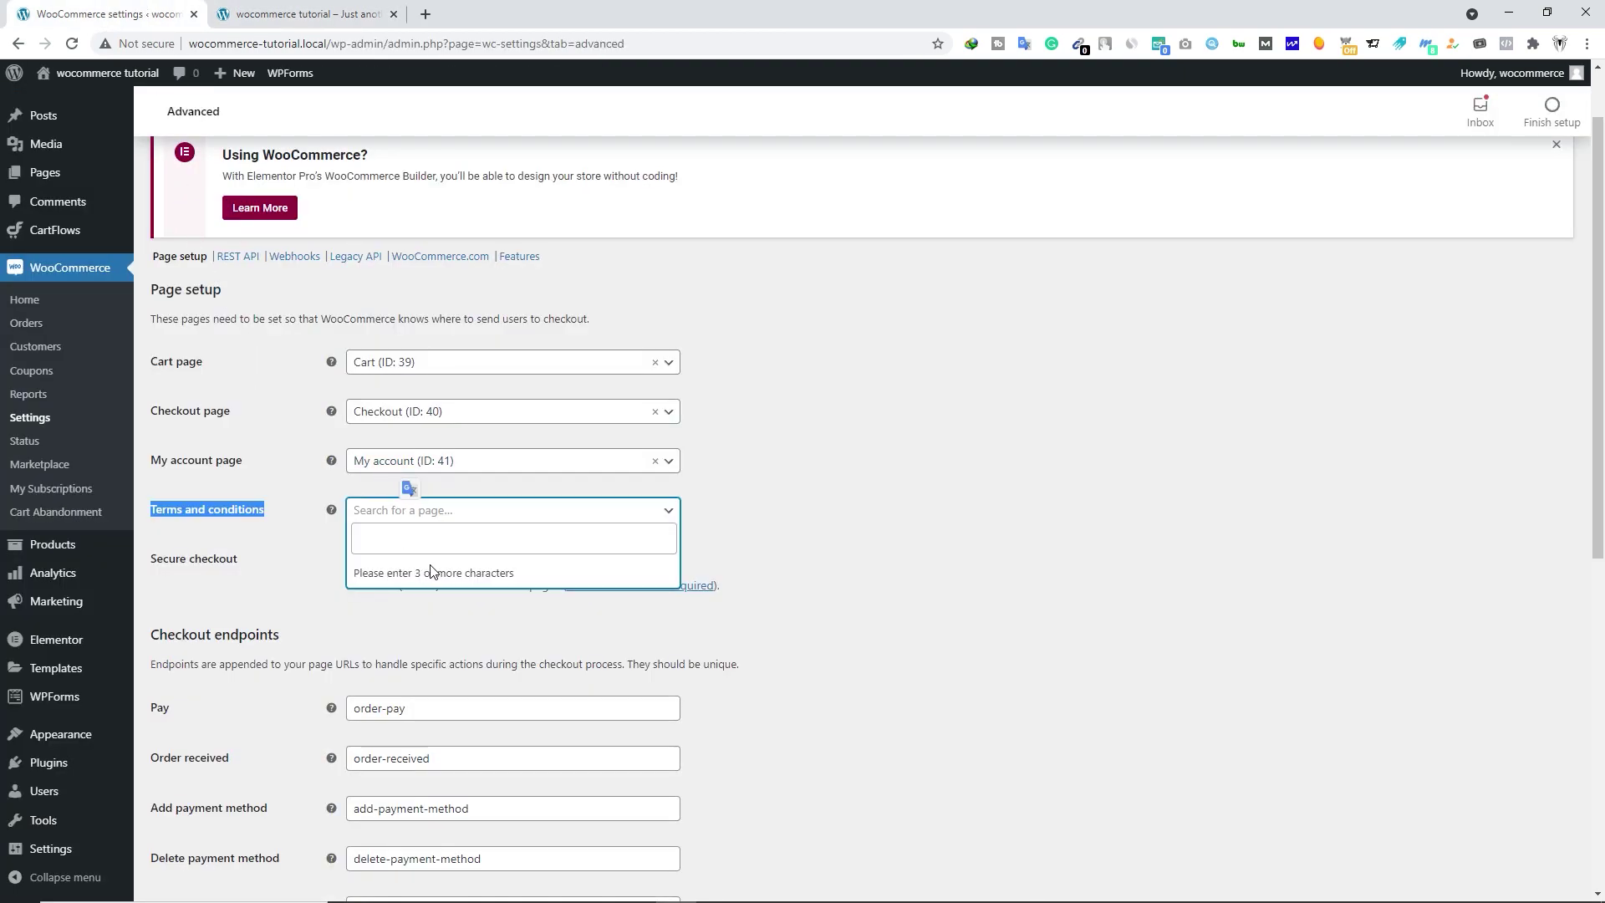
click(756, 532)
click(72, 43)
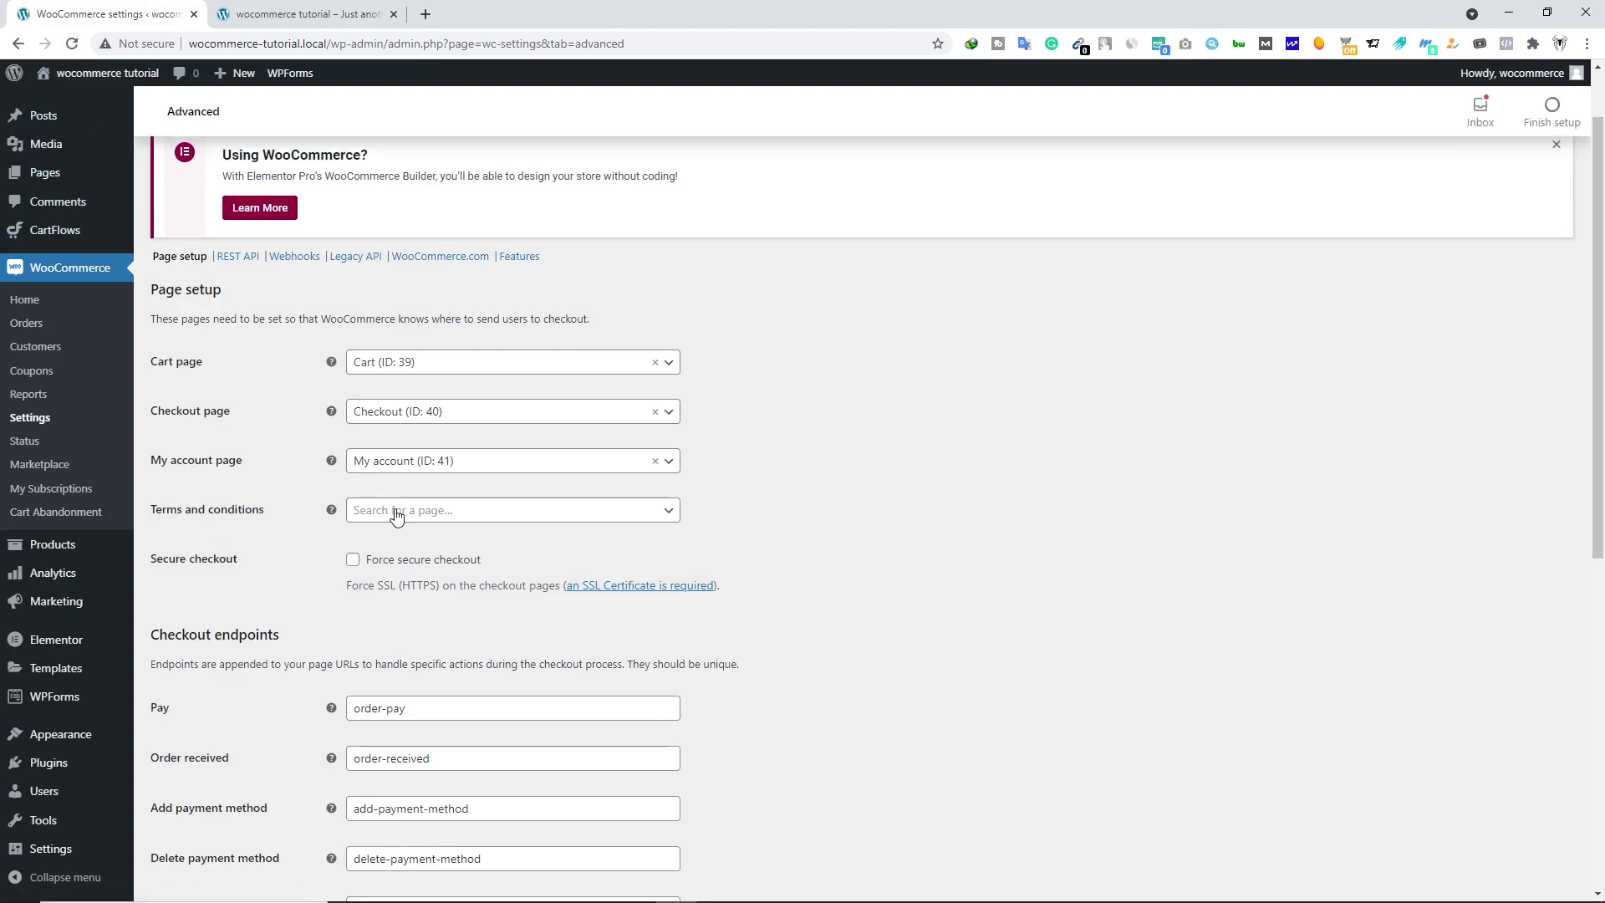
click(434, 512)
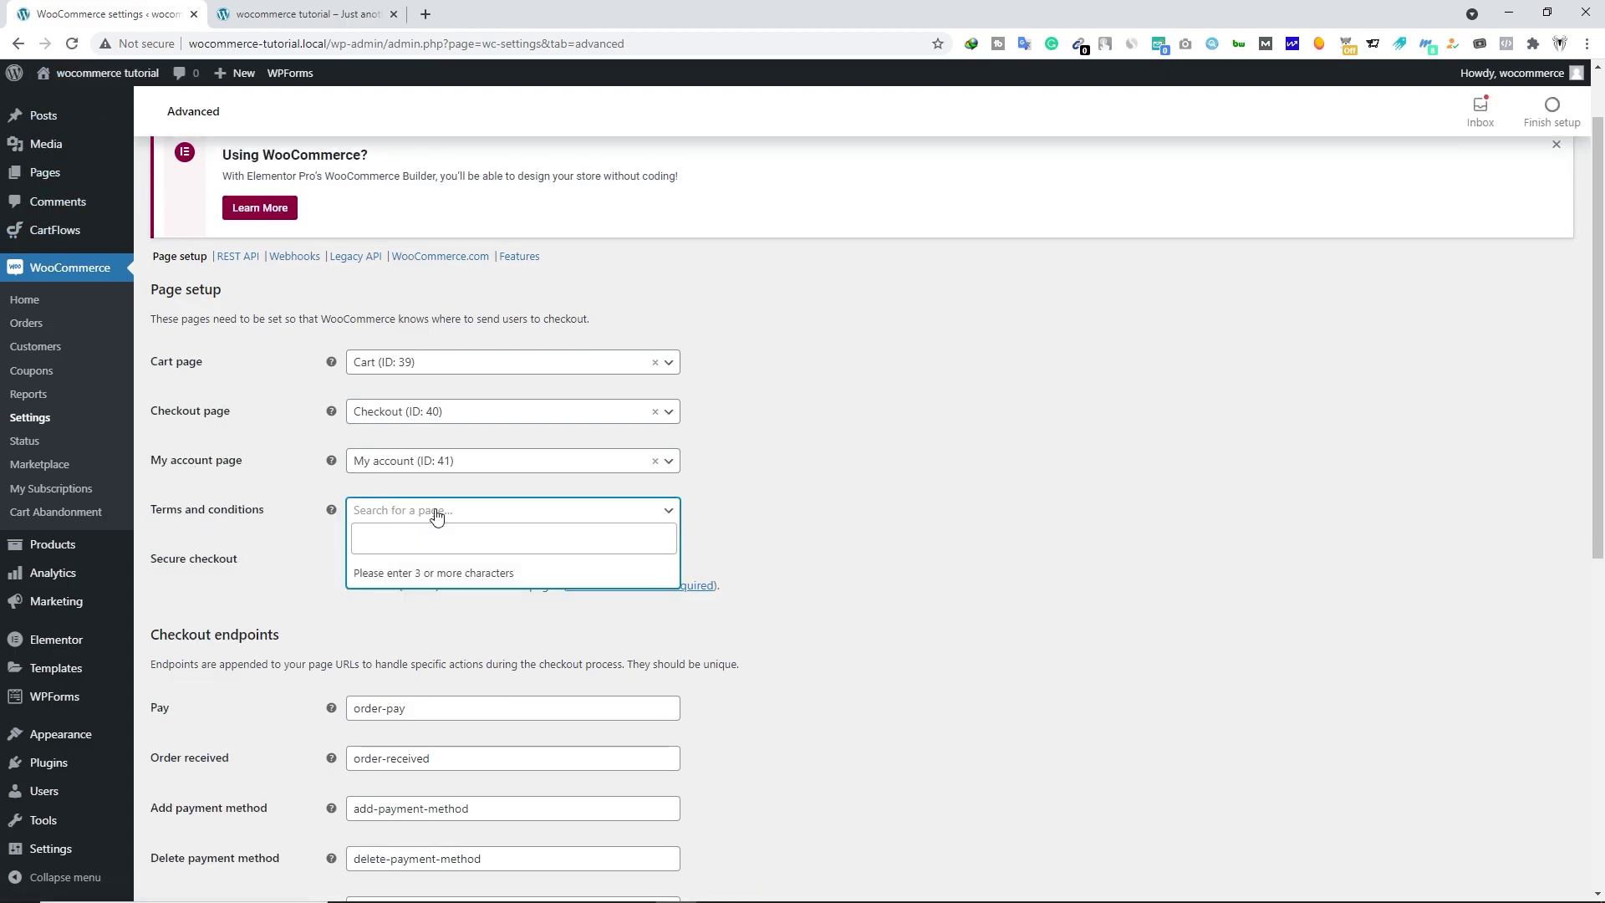
text(ter)
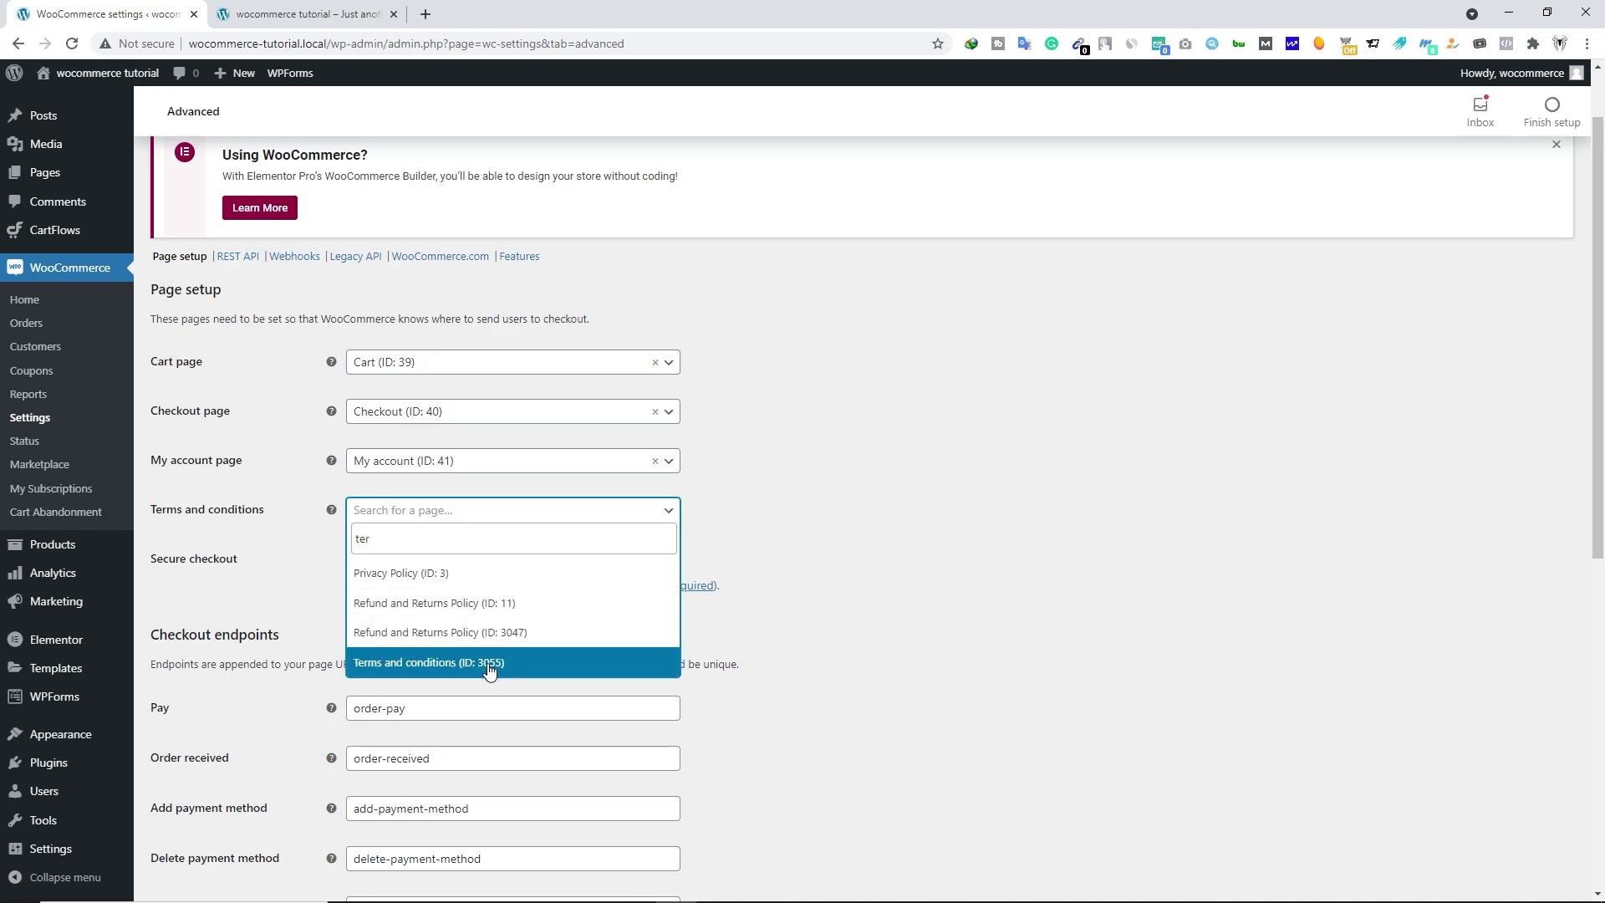
click(476, 665)
- Review the checkout endpoints for paying, received orders and payment methods
scroll(437, 674, up, 1)
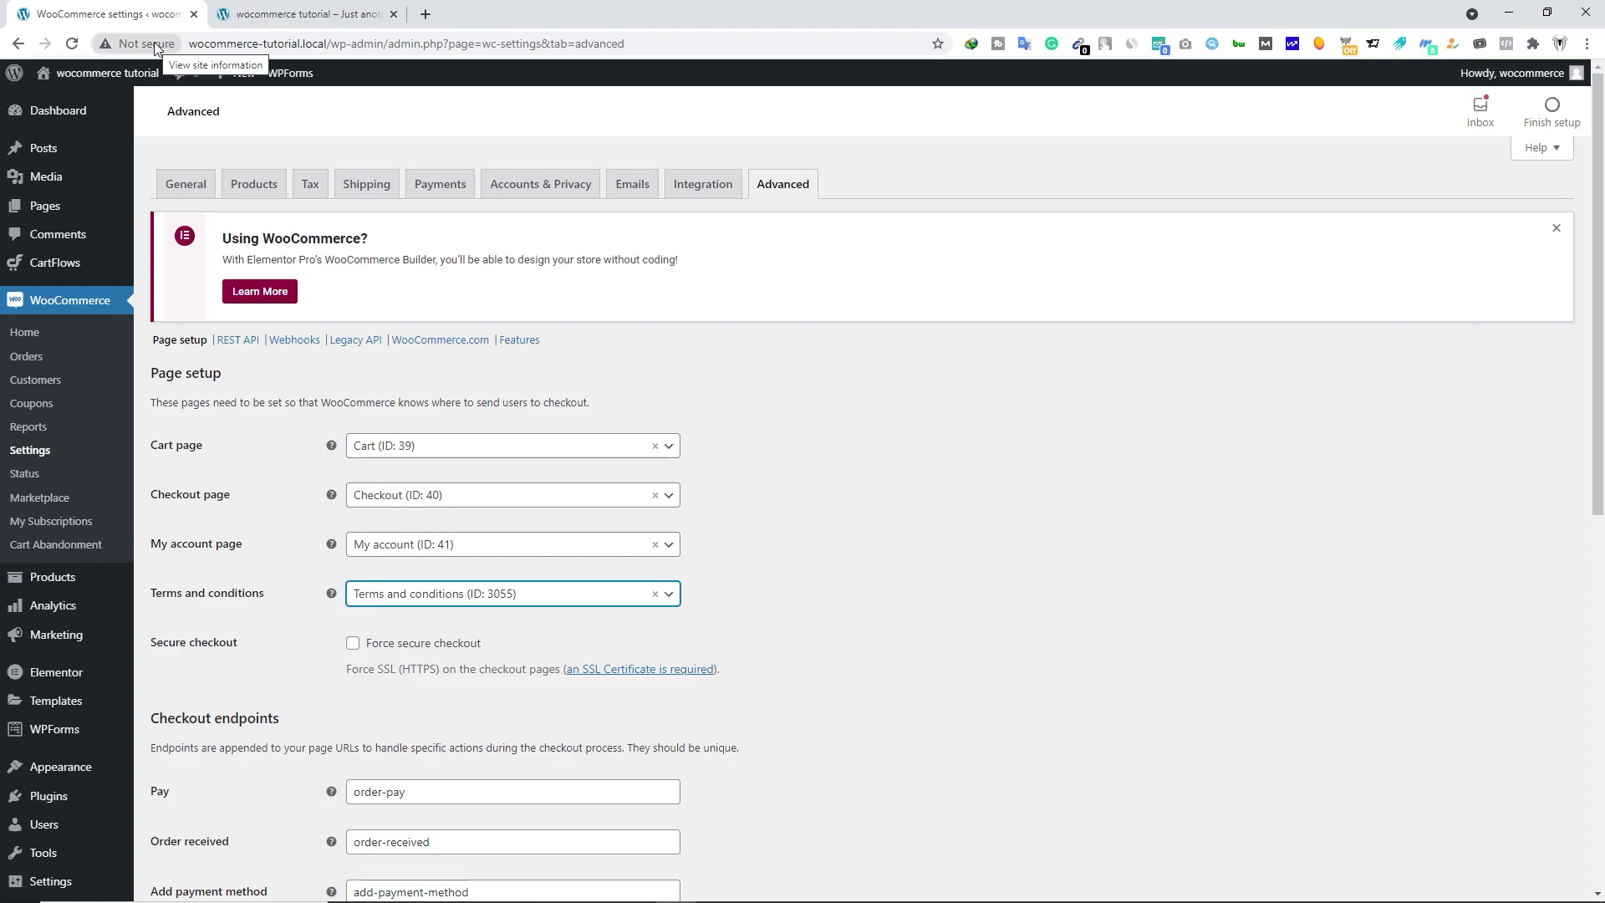
scroll(384, 654, down, 5)
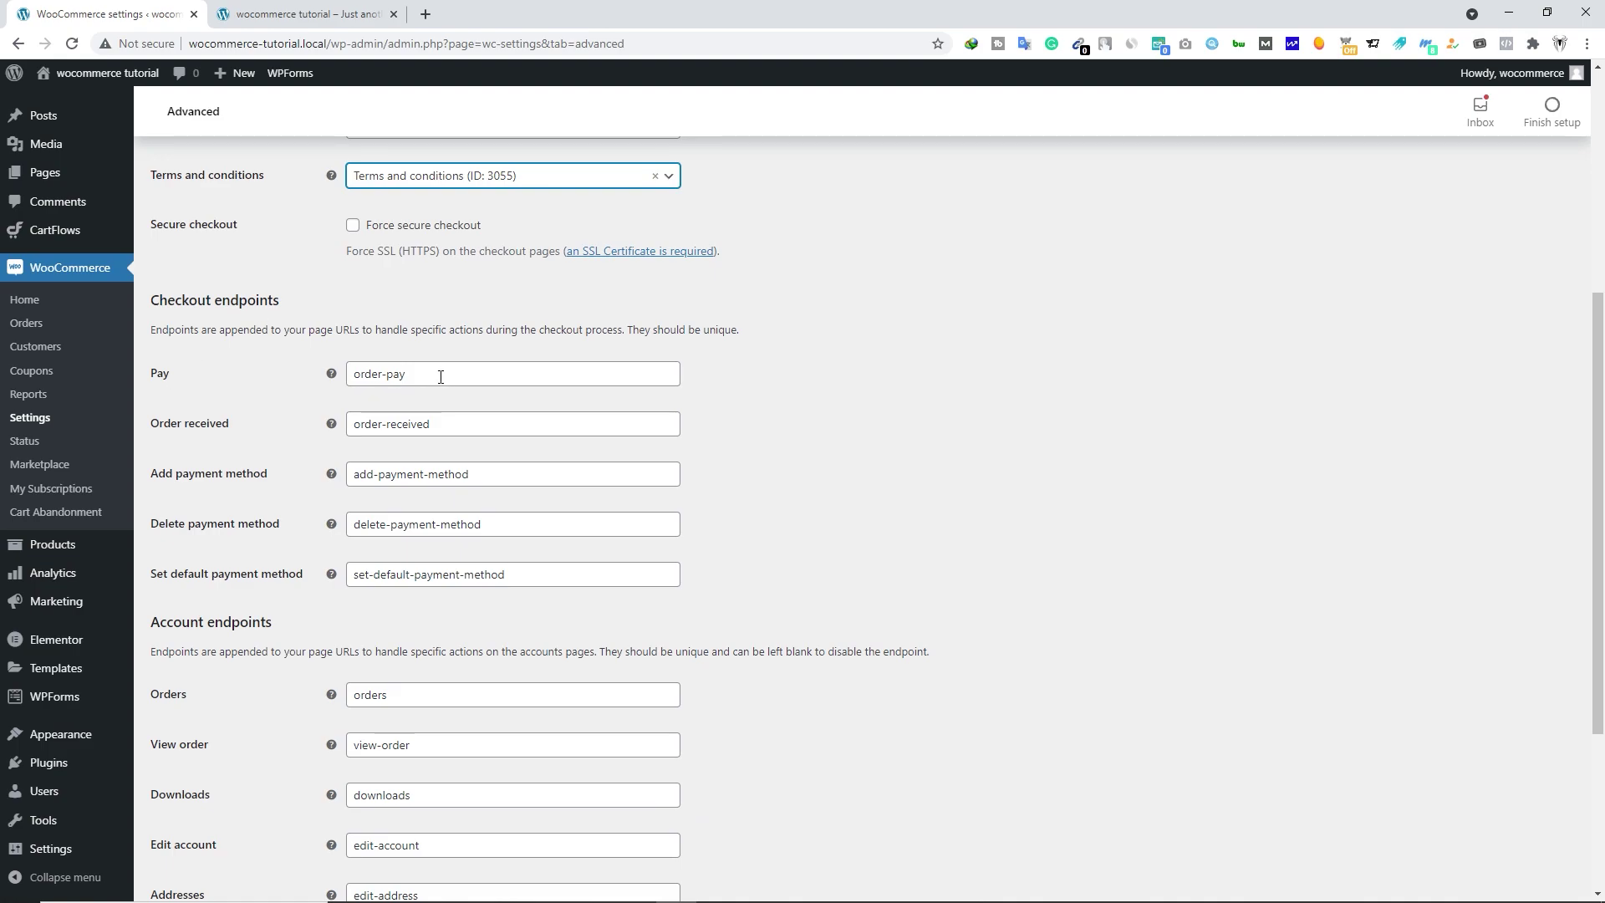
drag(441, 373, 340, 380)
key(Tab)
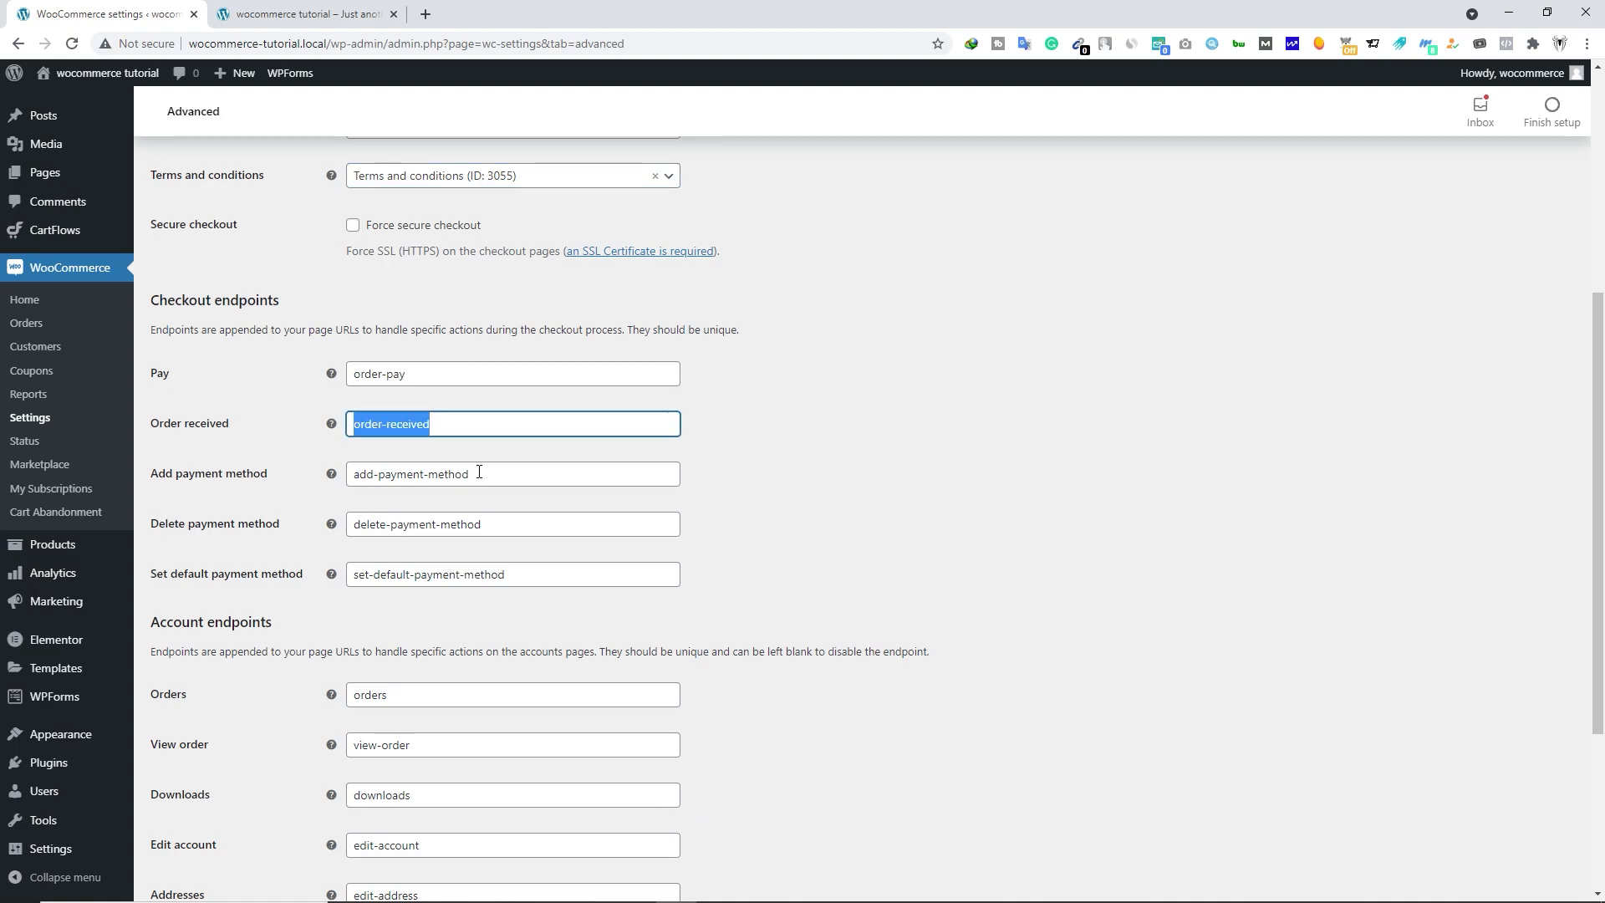
key(Tab)
key(End)
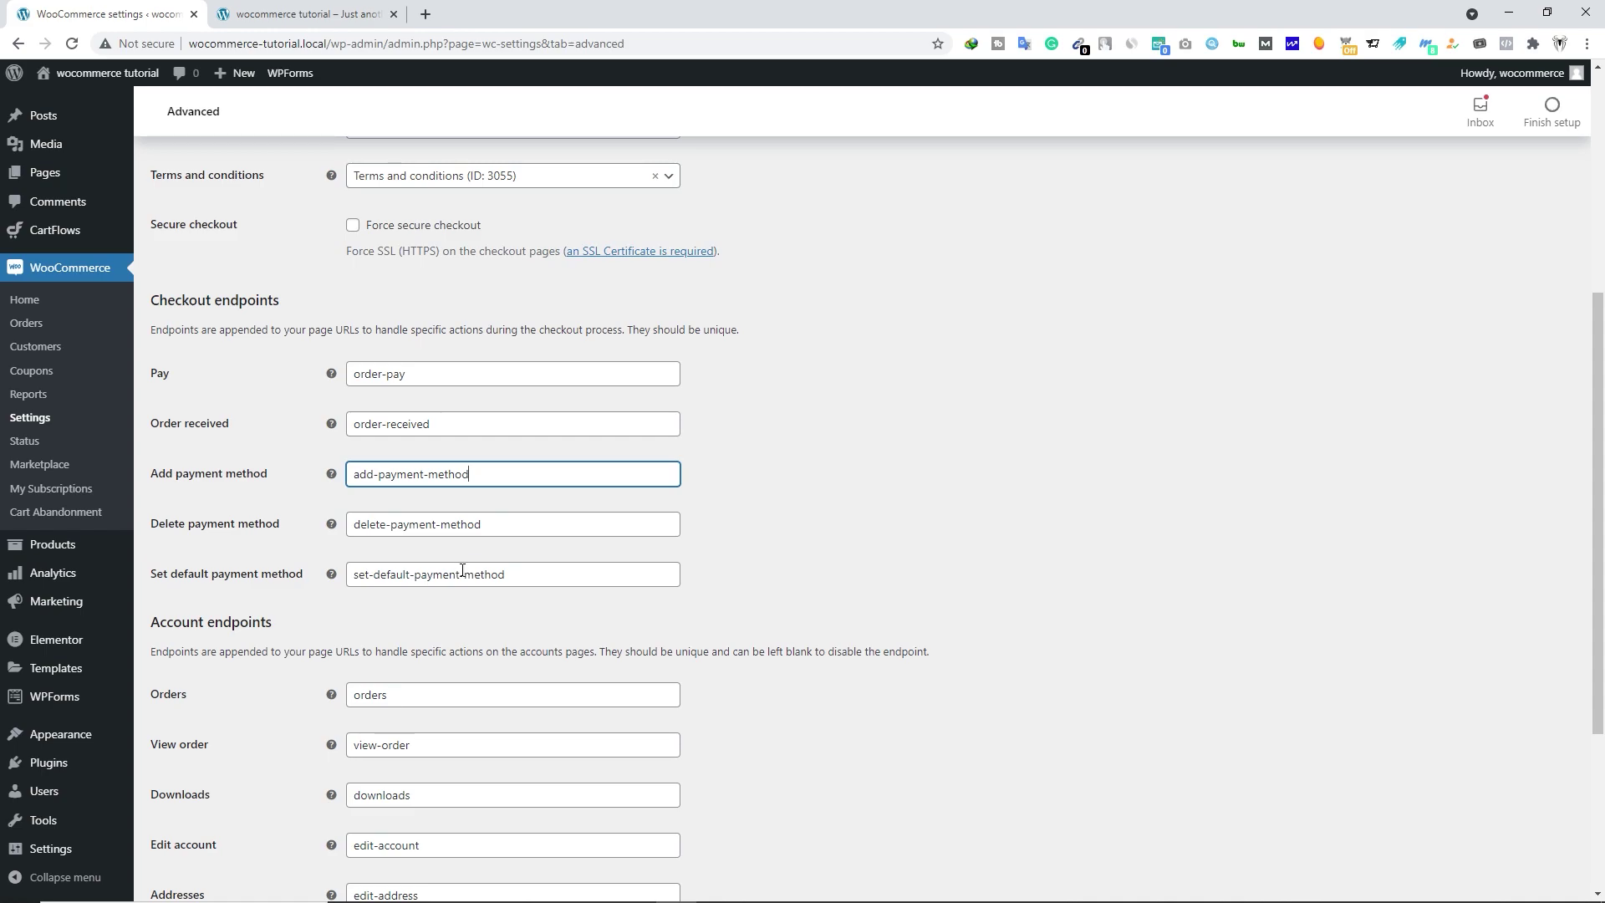
scroll(393, 553, down, 1)
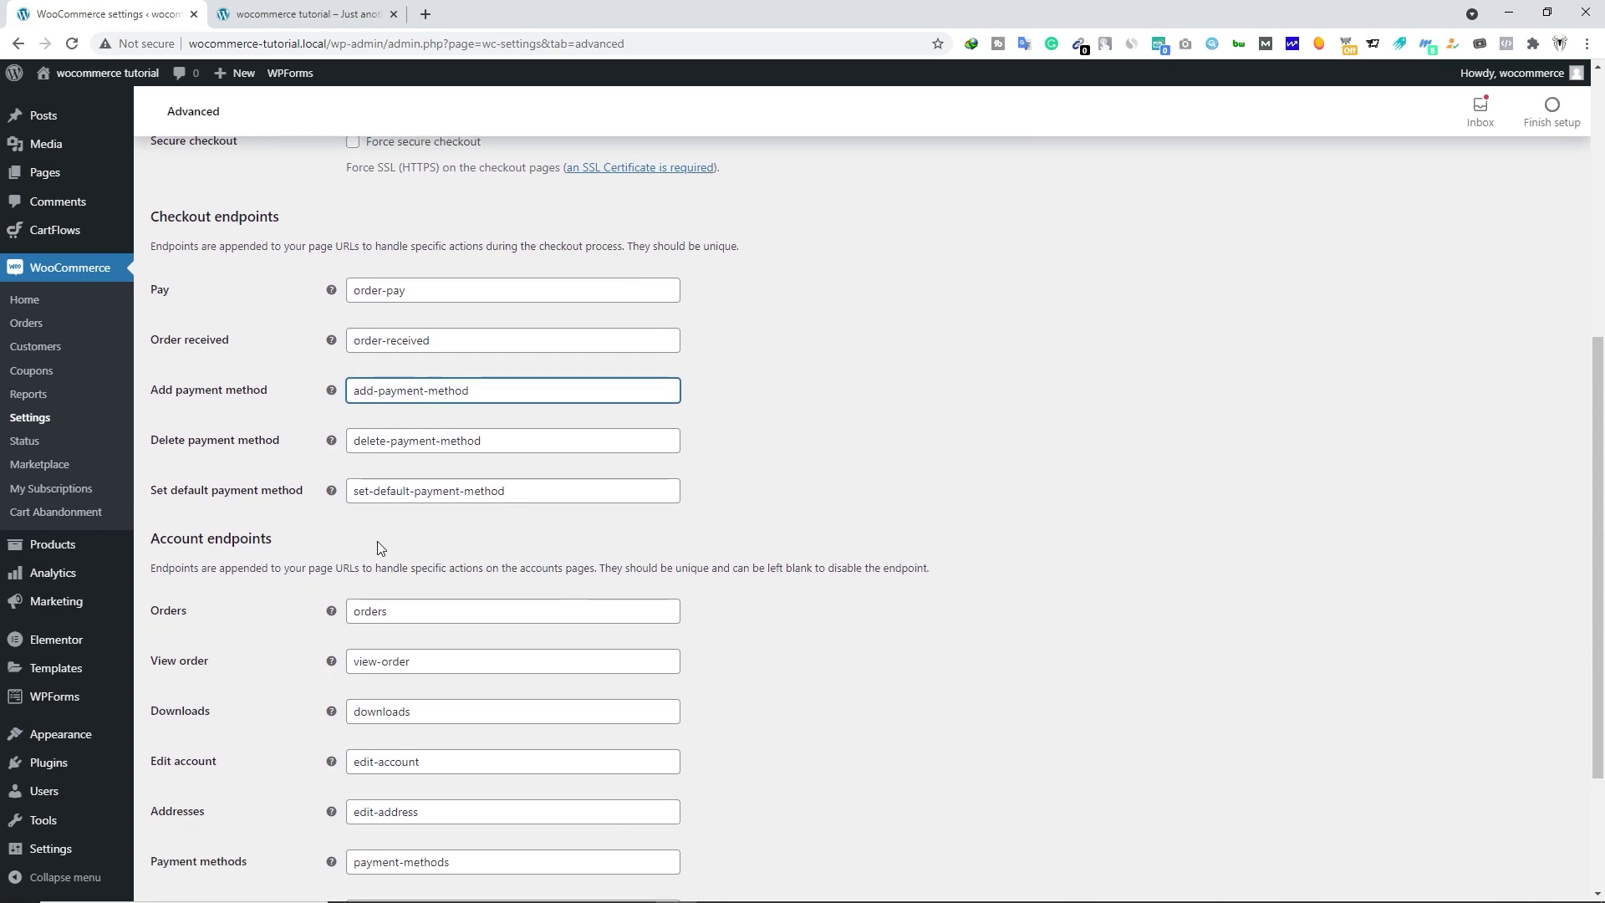
- Review the account endpoints, including orders, view order, downloads, edit account and payment methods
scroll(345, 535, down, 3)
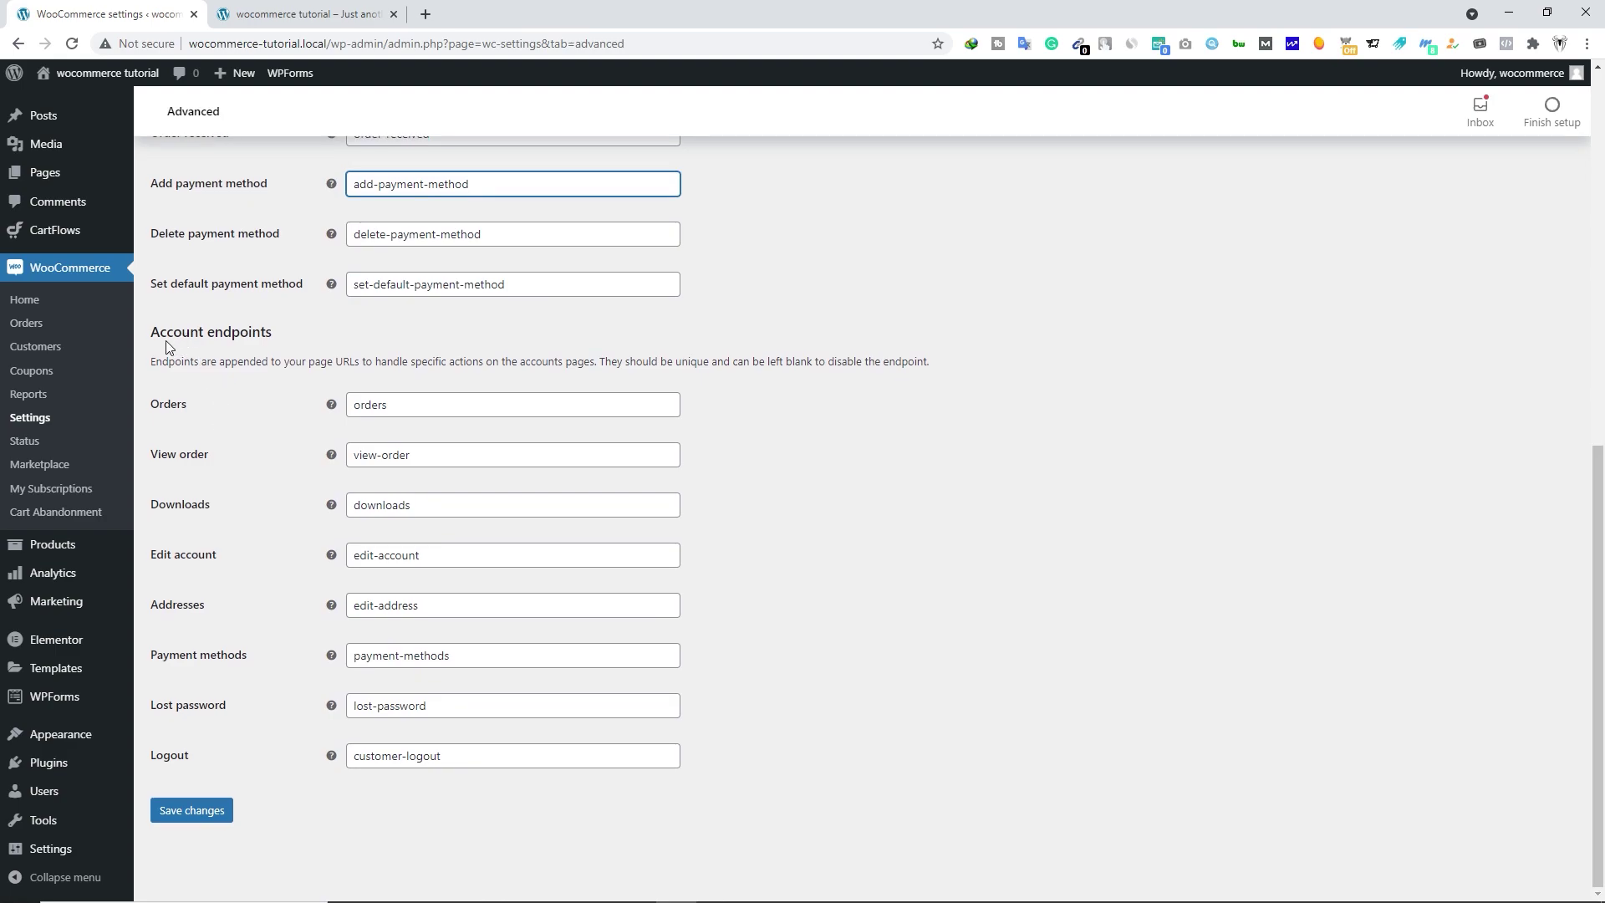
drag(420, 414, 343, 404)
drag(414, 451, 344, 458)
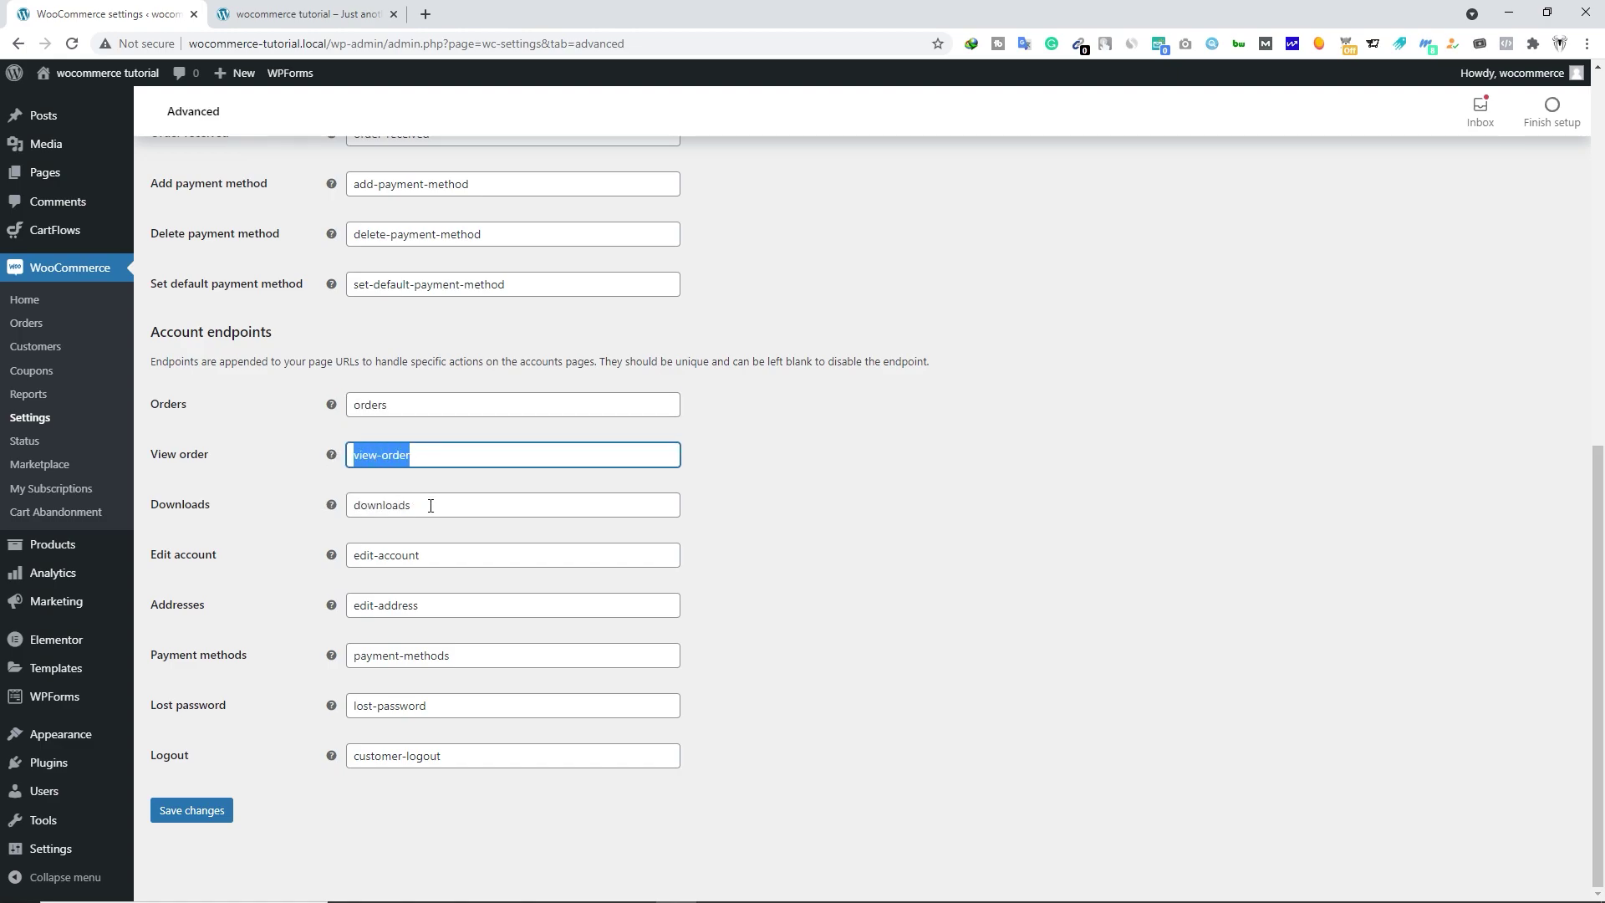
drag(429, 506, 347, 507)
double_click(419, 555)
click(444, 558)
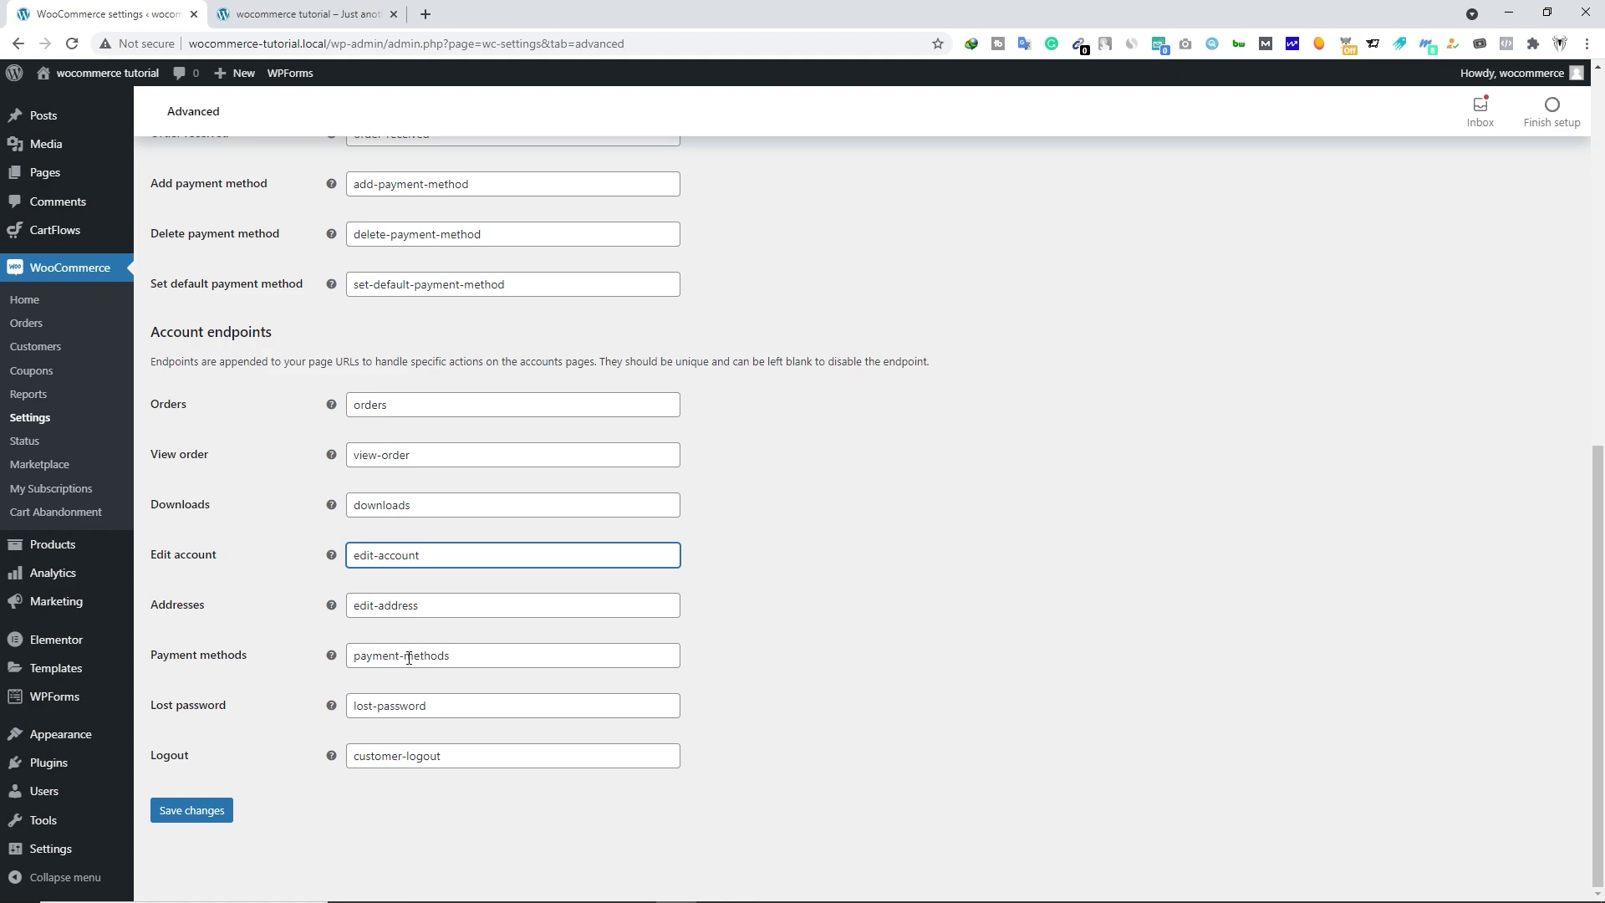
drag(405, 656, 490, 658)
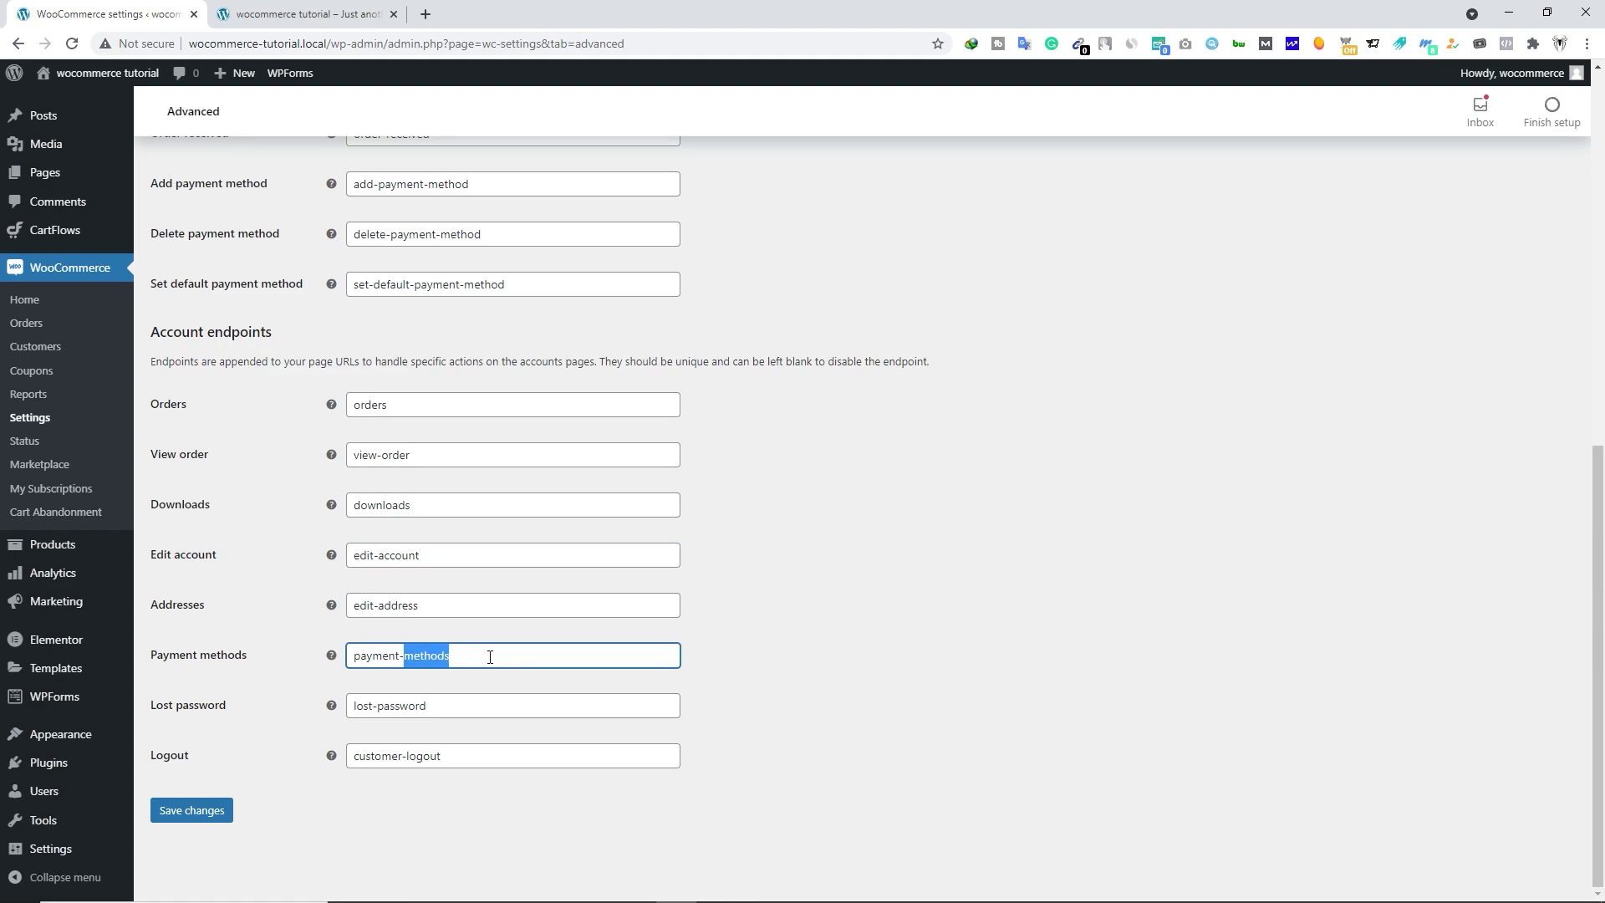
click(490, 657)
- Save the advanced page setup settings
scroll(282, 658, up, 9)
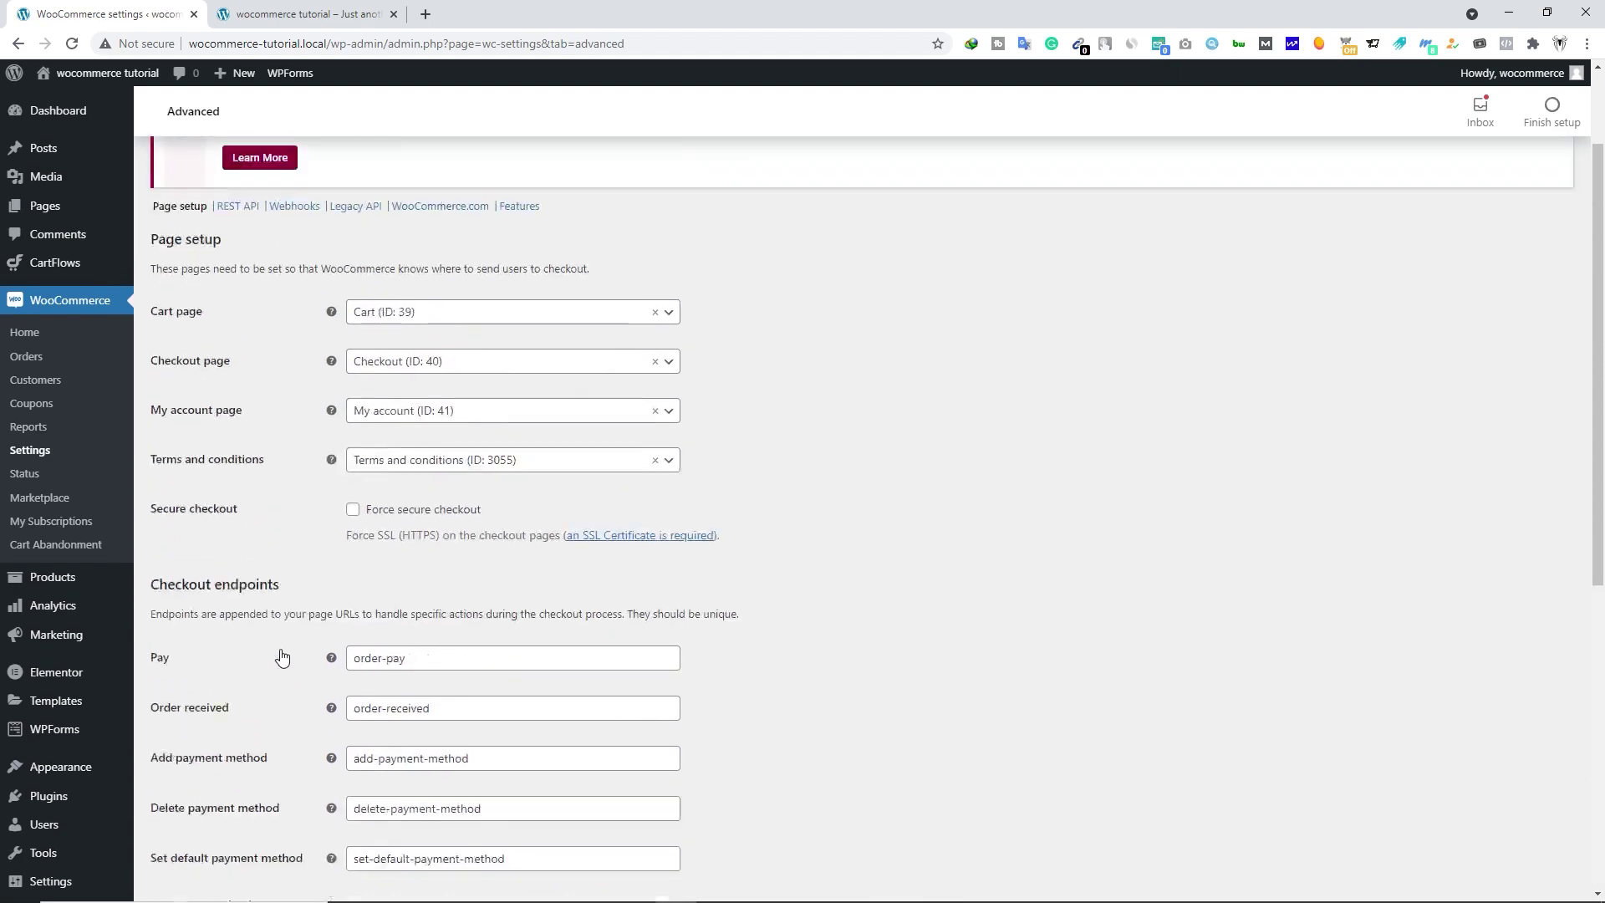
scroll(282, 658, down, 9)
click(215, 811)
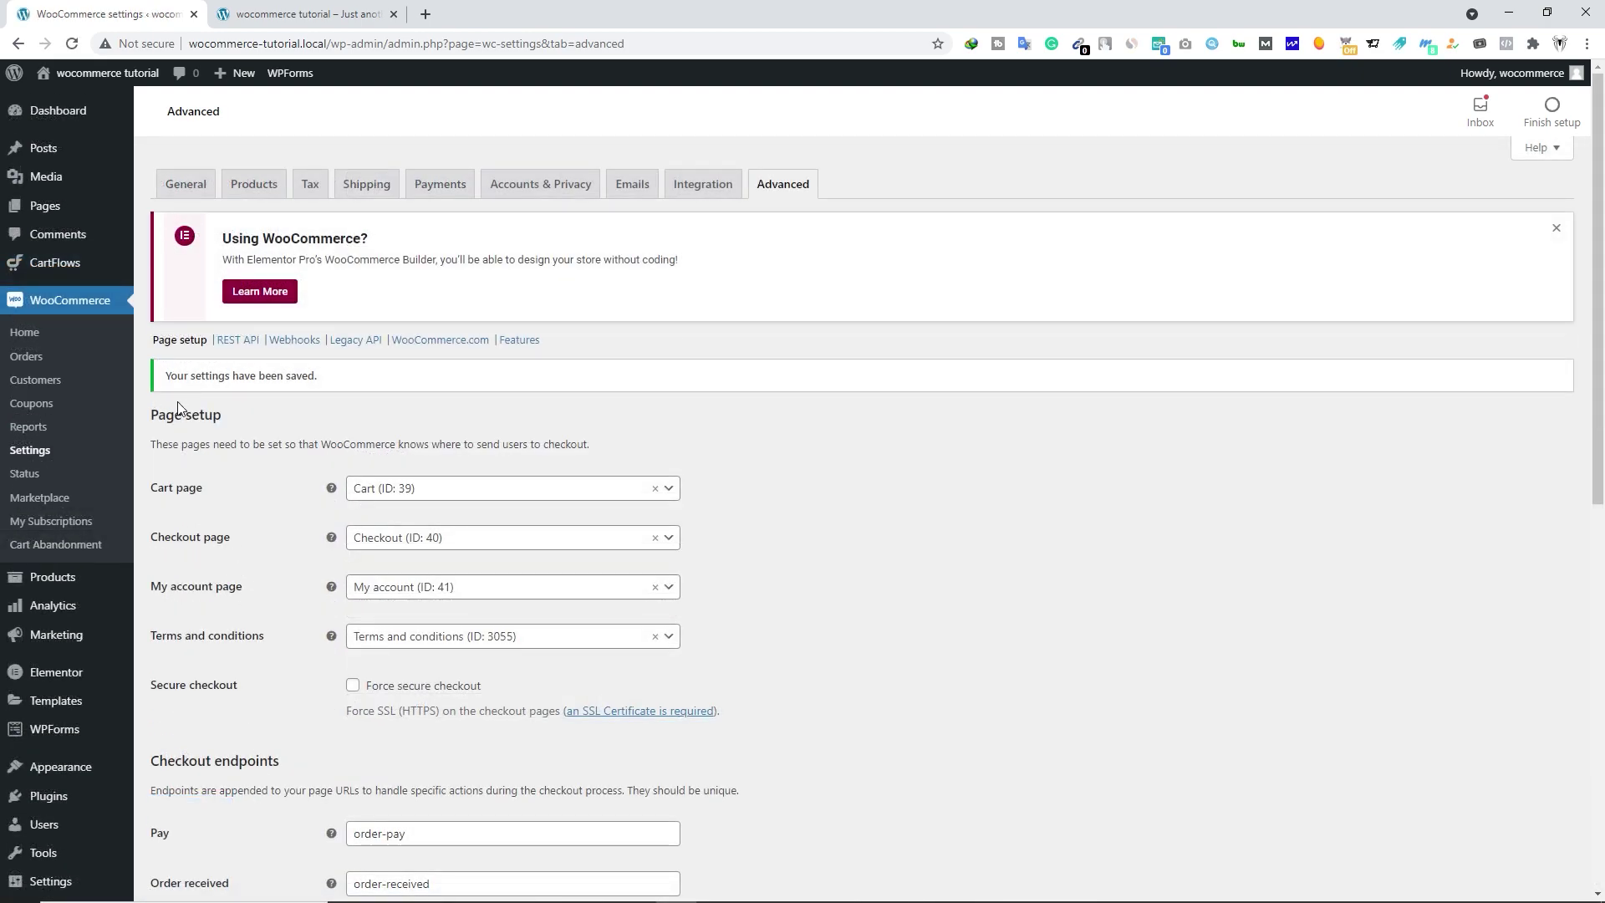
- View the REST API, Webhooks and Legacy API sections of the advanced settings
click(238, 343)
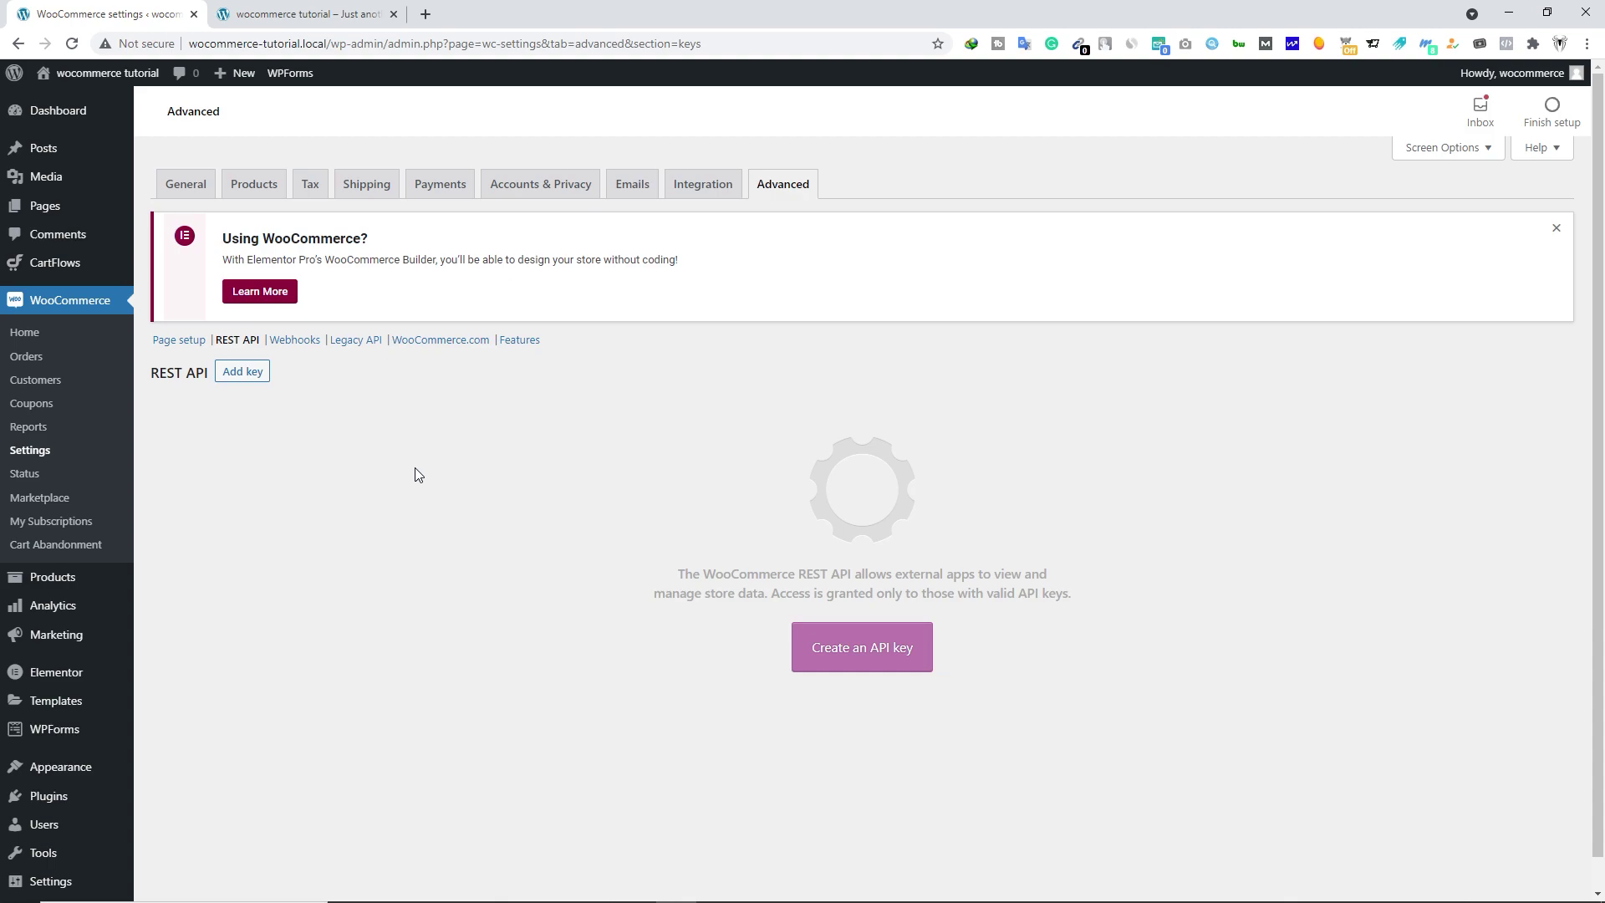
click(307, 353)
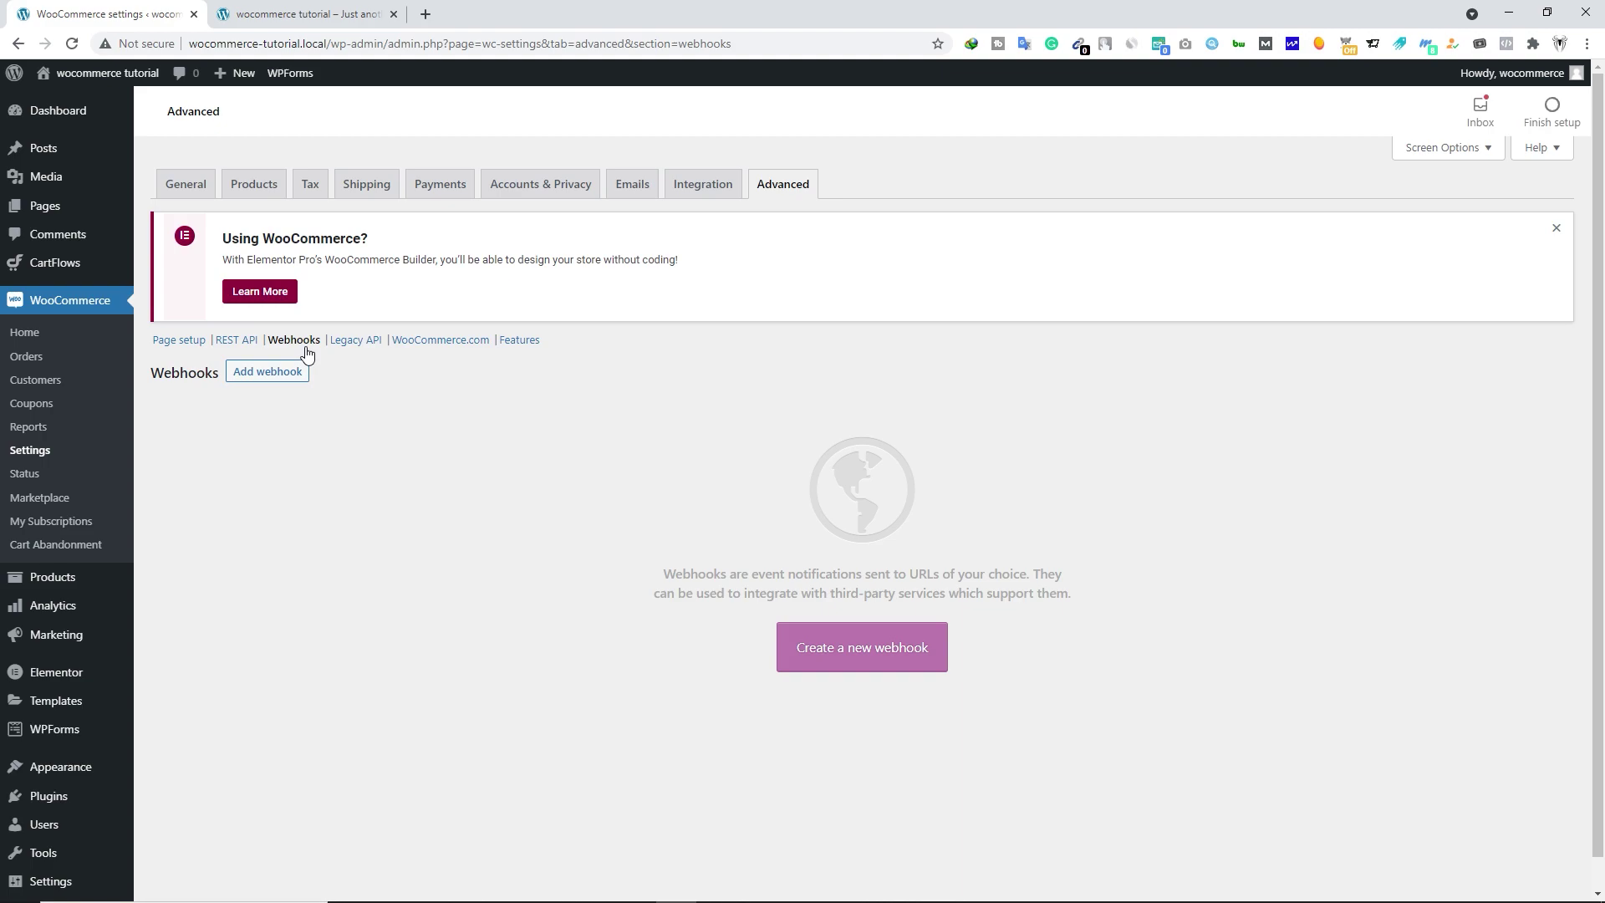
click(359, 353)
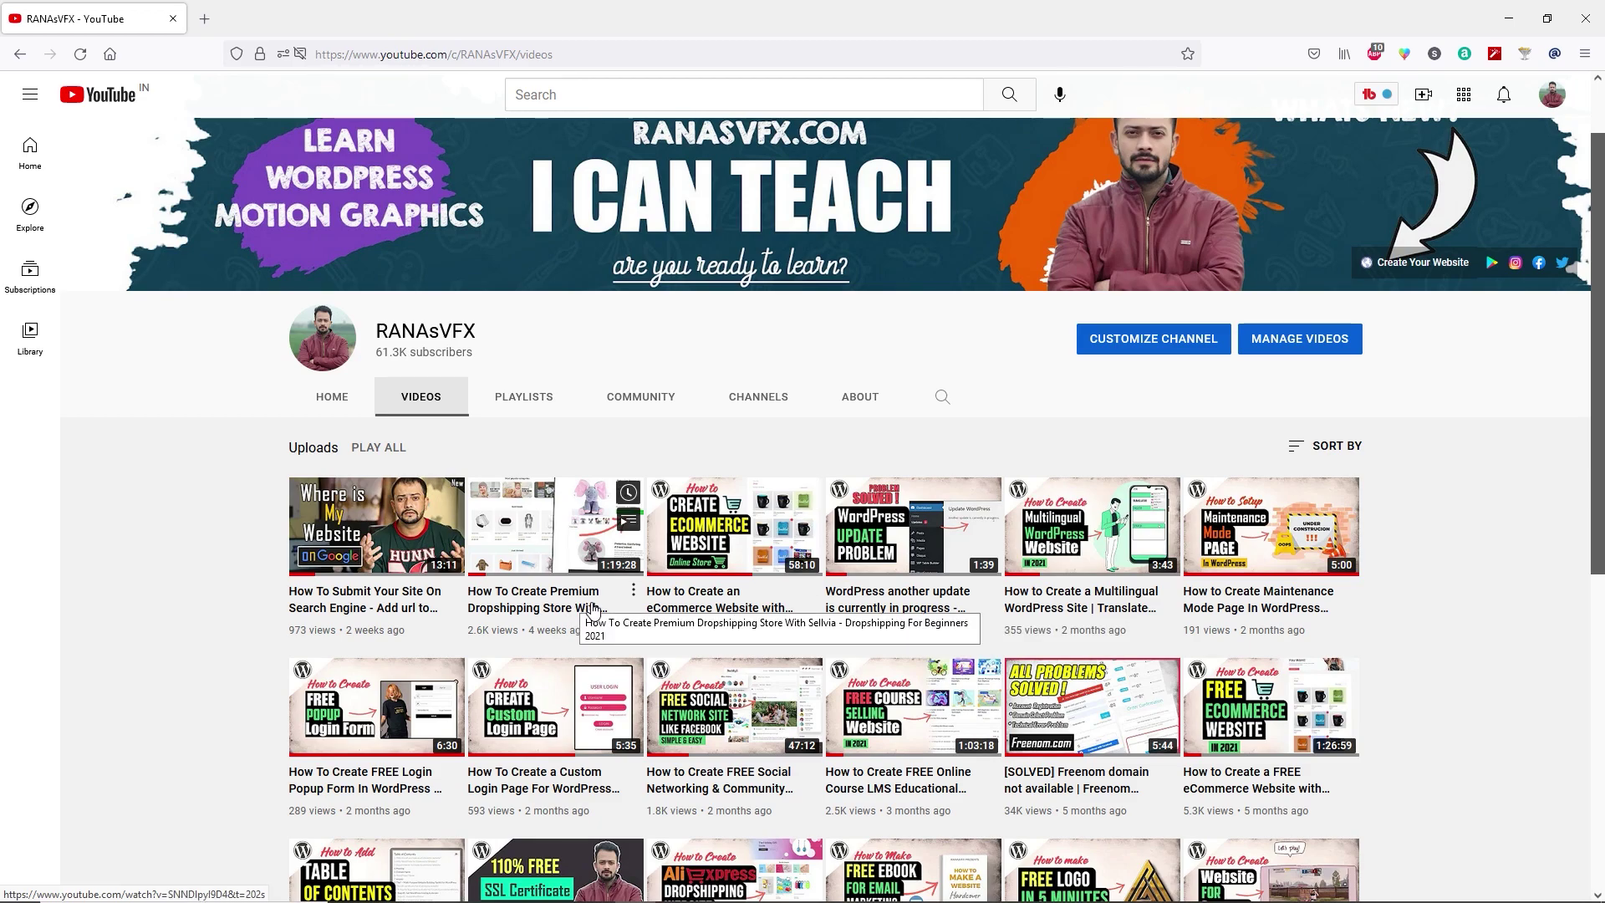
scroll(757, 709, down, 1)
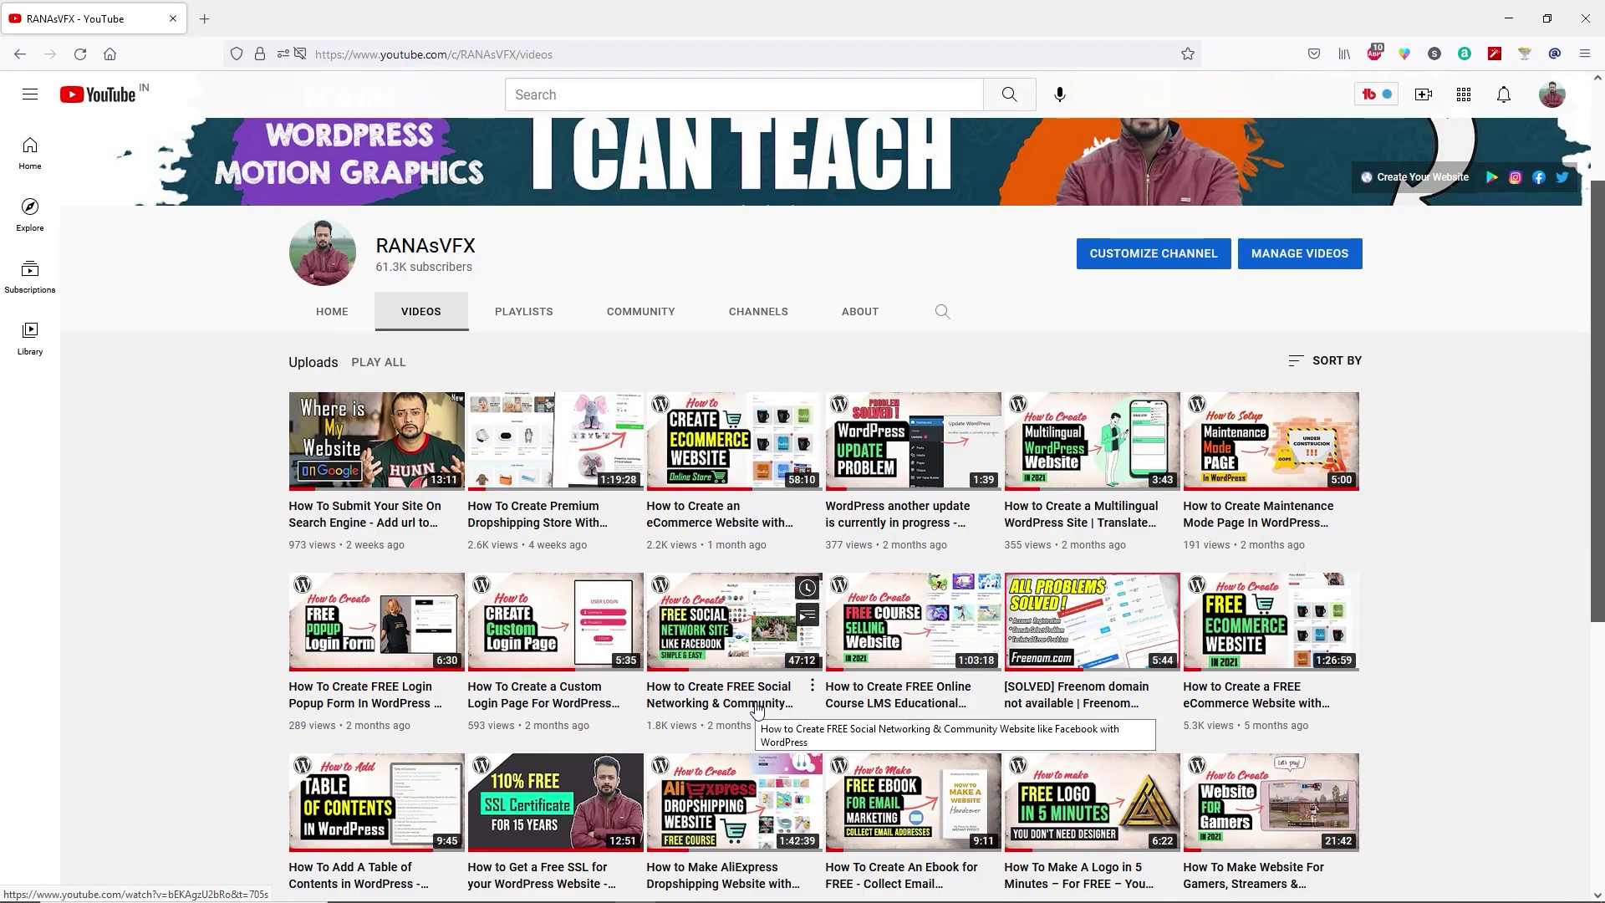
scroll(539, 834, down, 2)
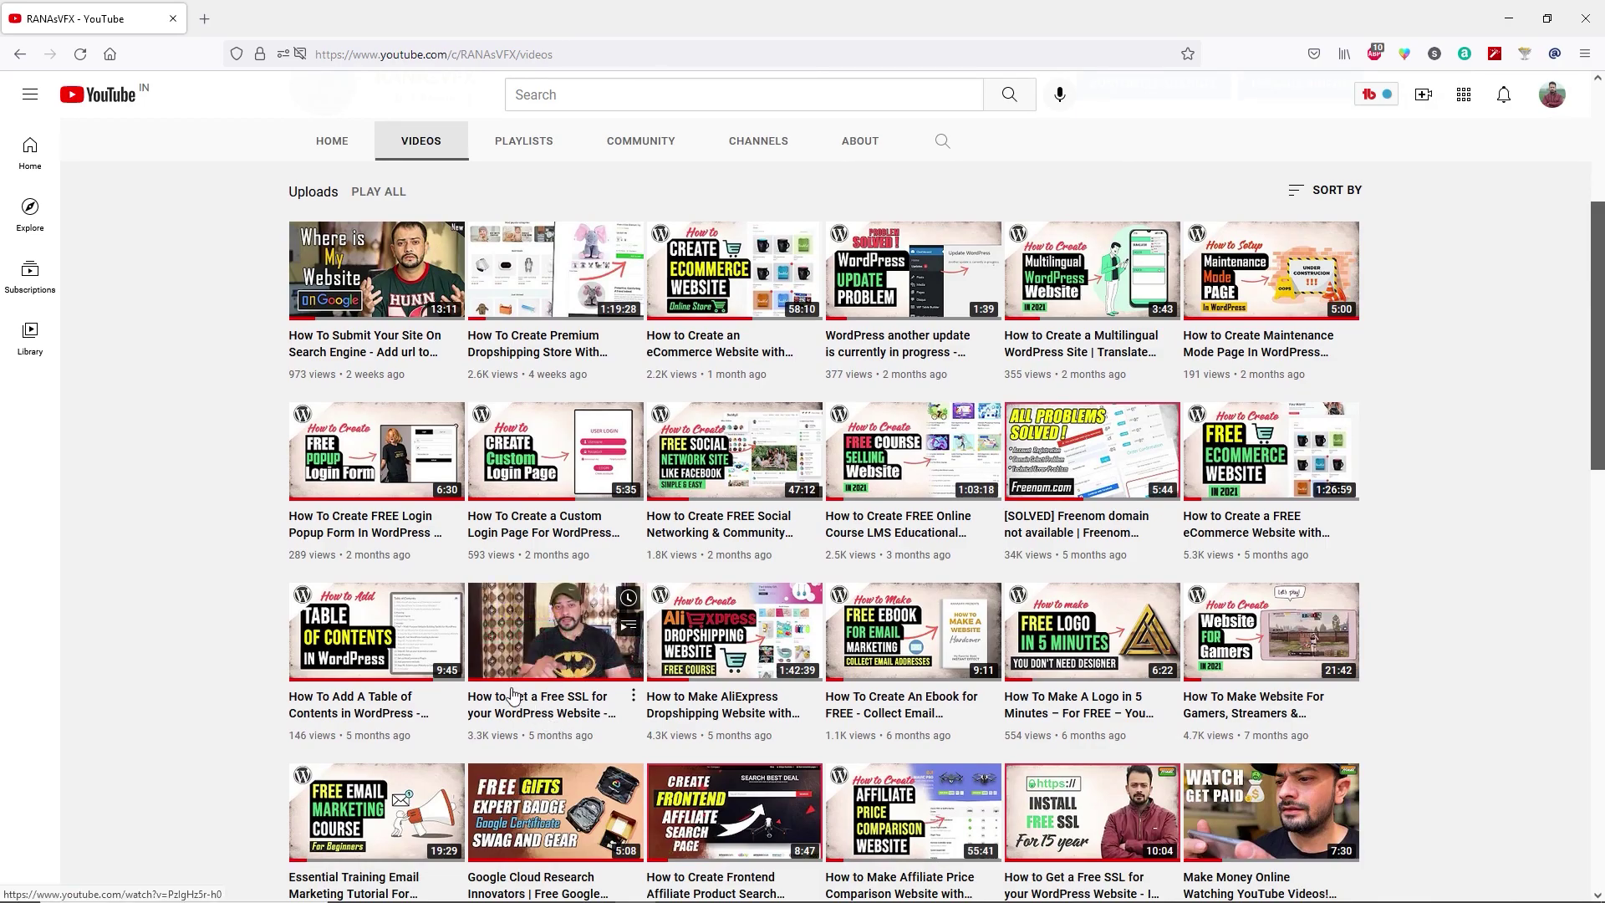